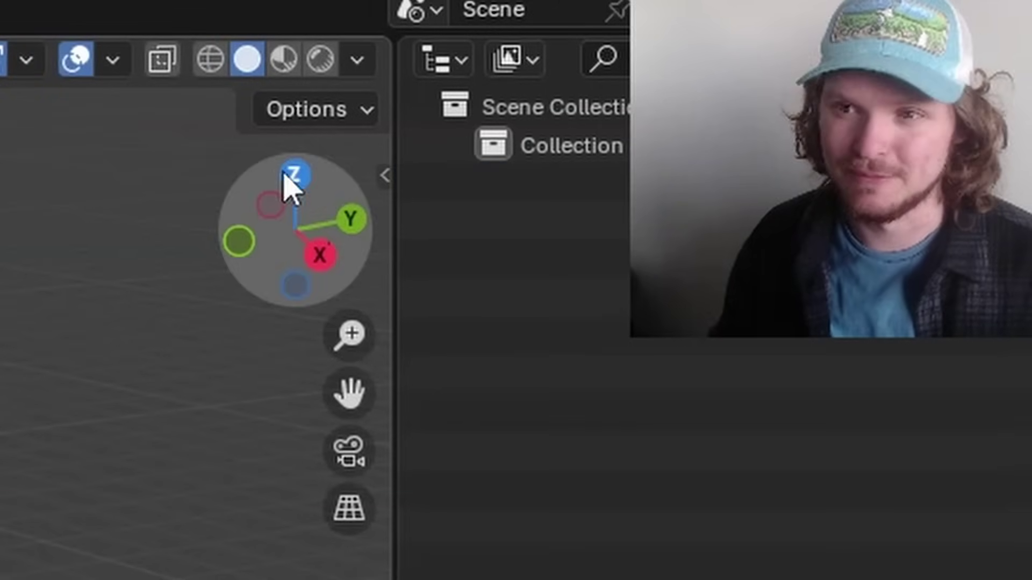
# From top view, add a plain axes empty placed up and to the right of the origin.
pyautogui.click(294, 176)
pyautogui.hotkey('shift', 'a')
pyautogui.moveTo(291, 304)
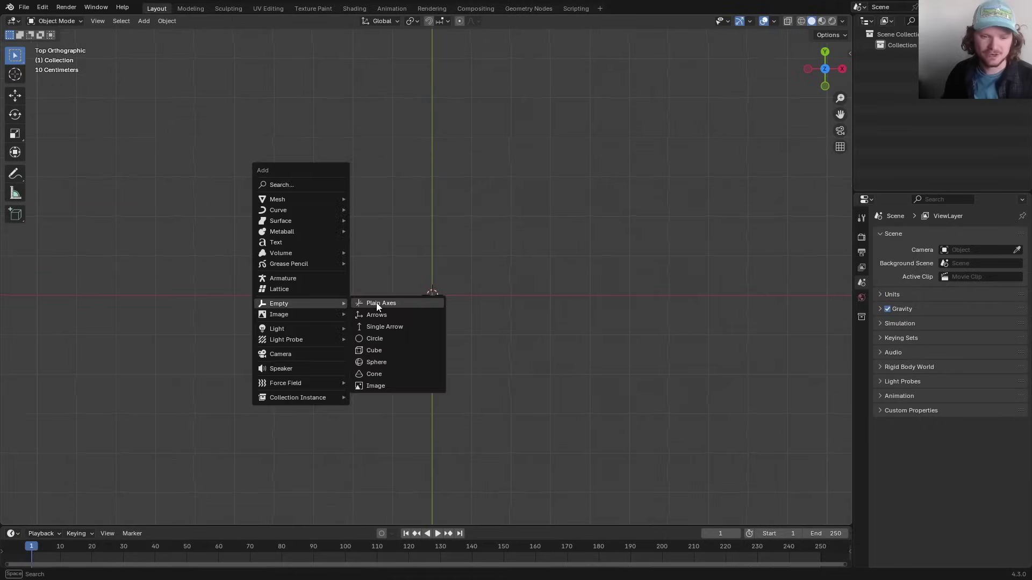
pyautogui.click(381, 304)
pyautogui.press('g')
pyautogui.click(460, 193)
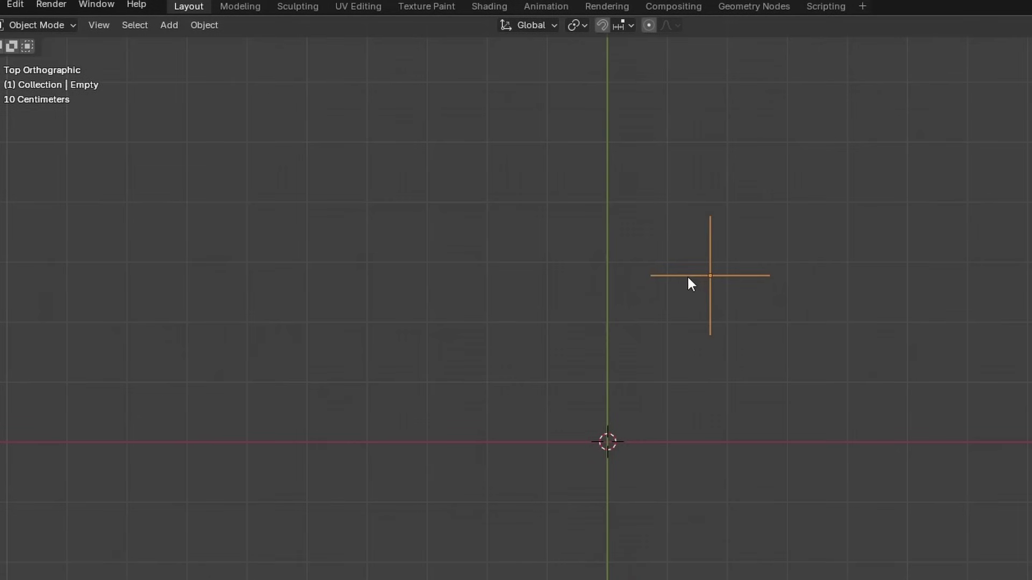
pyautogui.hotkey('shift', 'a')
# Add a plane below-left, scale it to 0 and merge its vertices at center into one.
pyautogui.moveTo(323, 172)
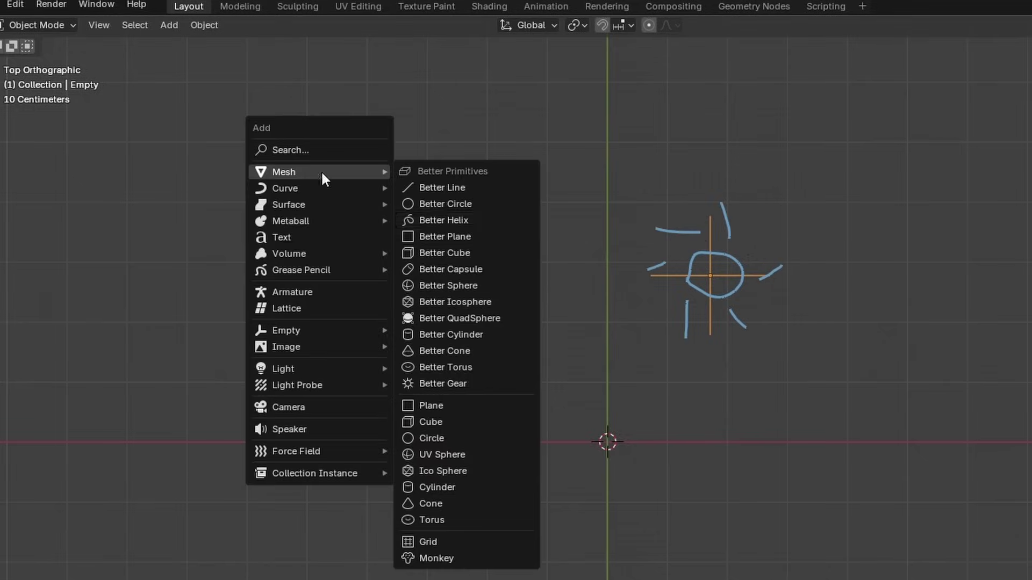
pyautogui.click(456, 407)
pyautogui.press('g')
pyautogui.click(531, 442)
pyautogui.press('Tab')
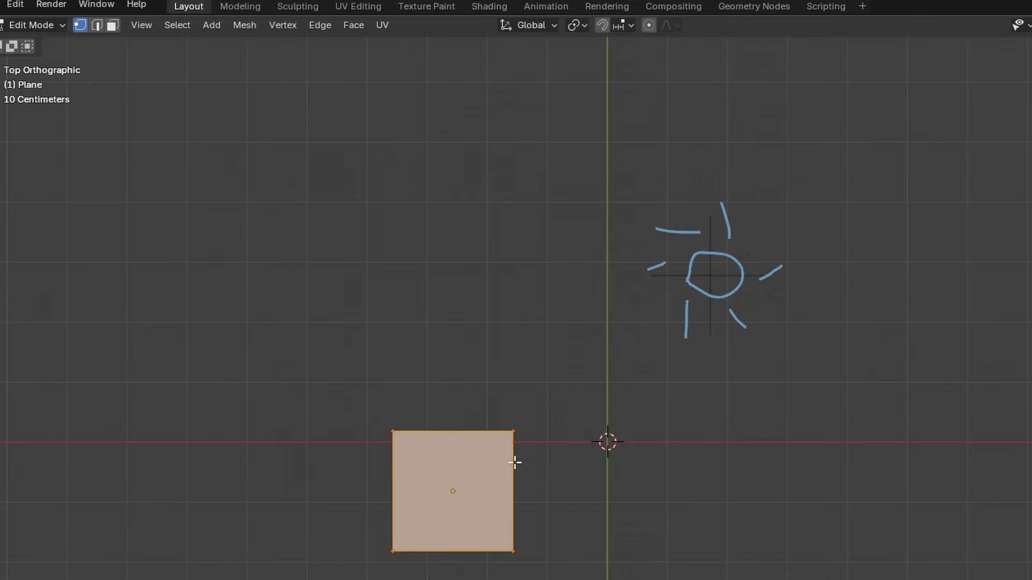
pyautogui.write('s0')
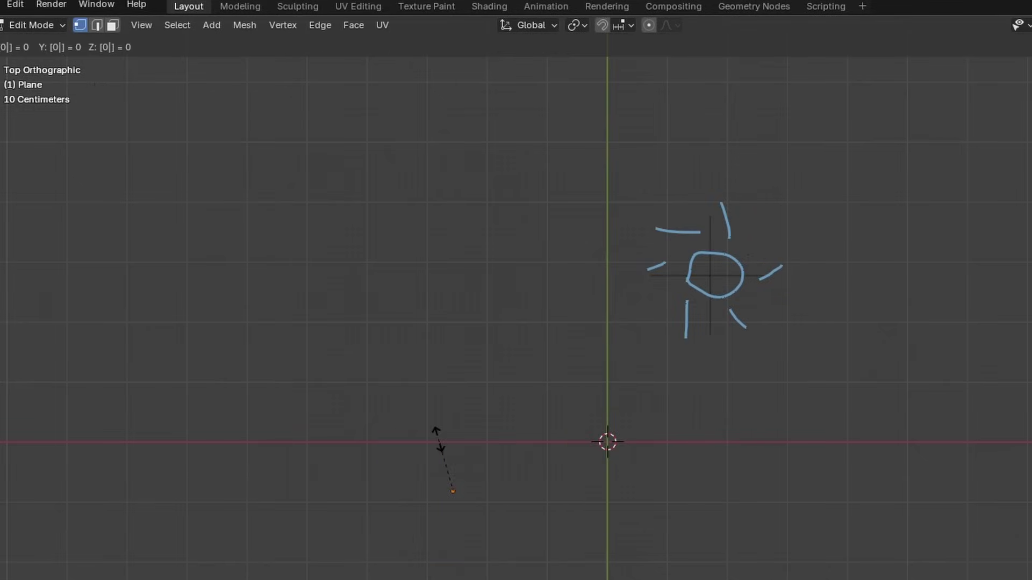
pyautogui.press('Return')
pyautogui.press('m')
pyautogui.click(396, 456)
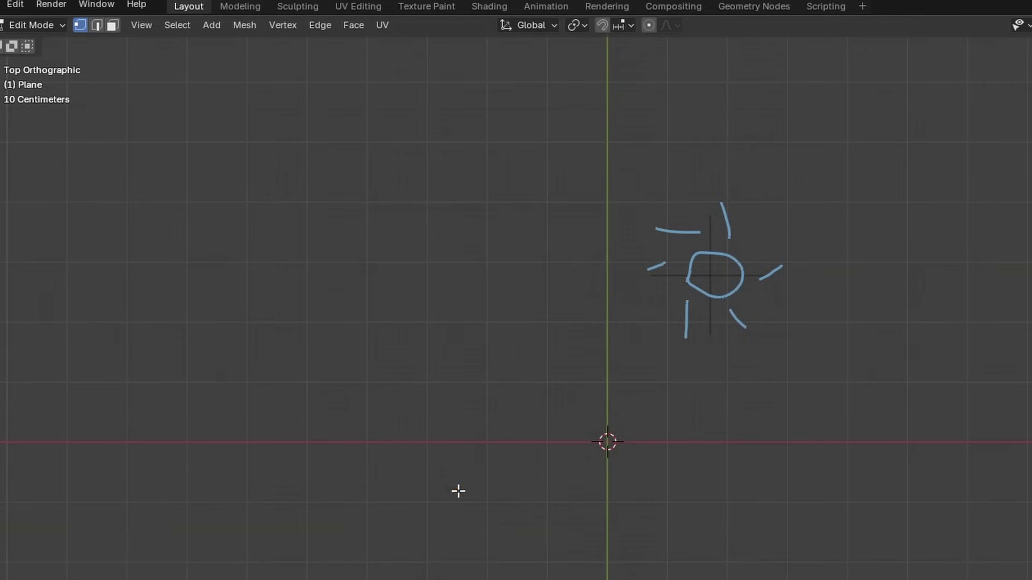
# Move the single vertex and extrude a jagged line of edges from it.
pyautogui.press('g')
pyautogui.click(486, 470)
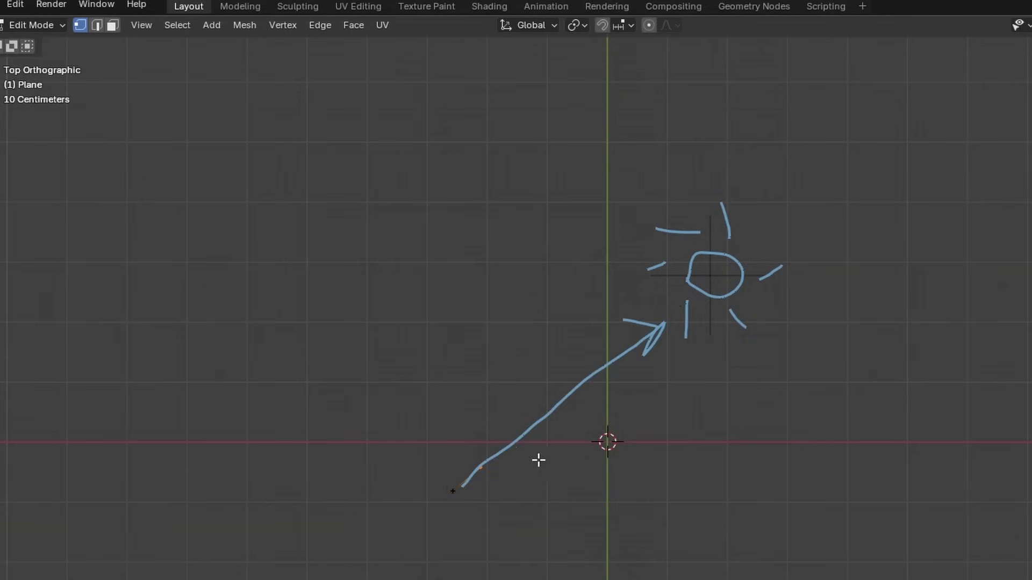
pyautogui.hotkey('ctrl', 'z')
pyautogui.press('e')
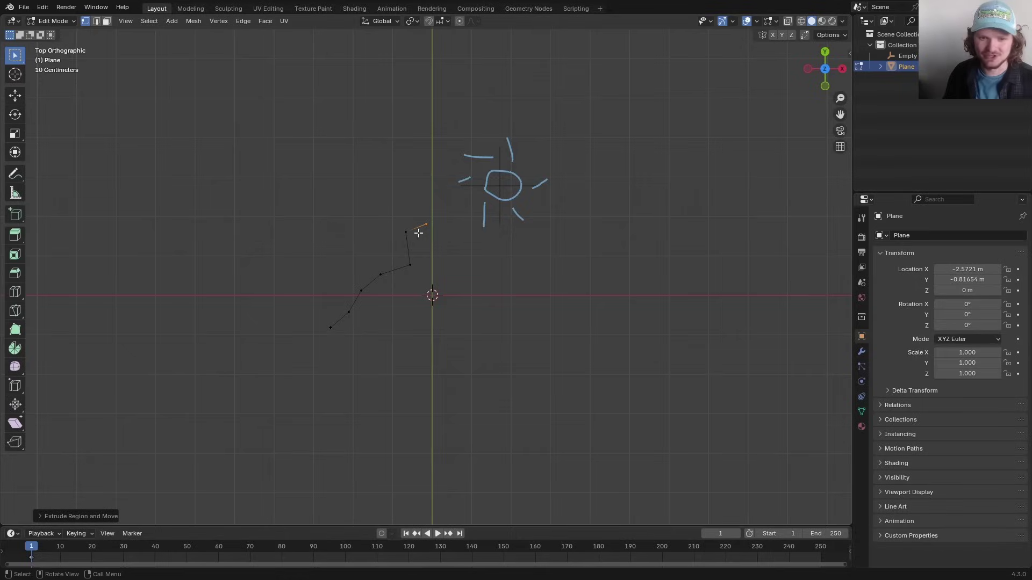
pyautogui.press('Tab')
# Move the empty further left and go back into the jagged line mesh.
pyautogui.click(499, 186)
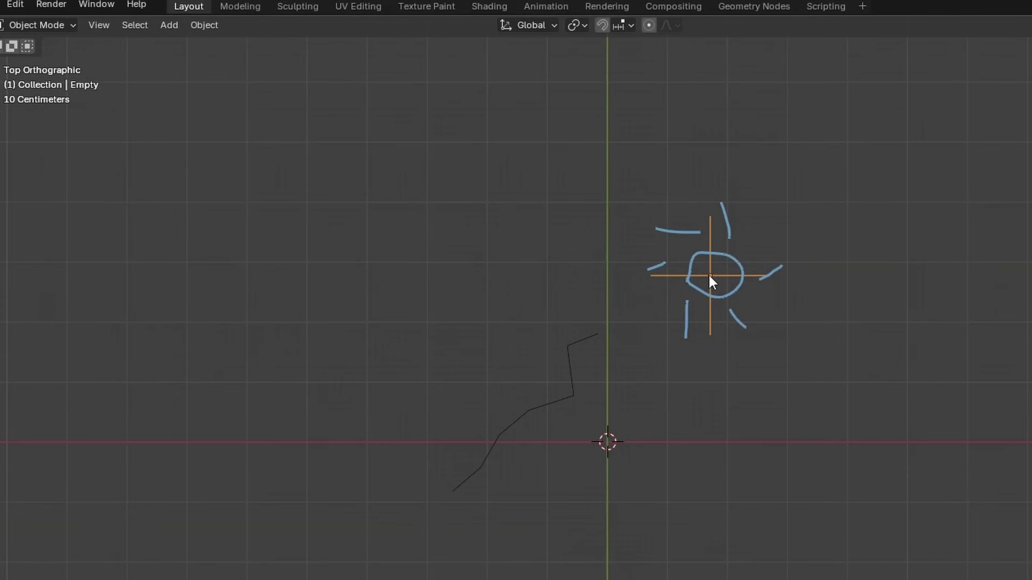
pyautogui.press('g')
pyautogui.click(339, 160)
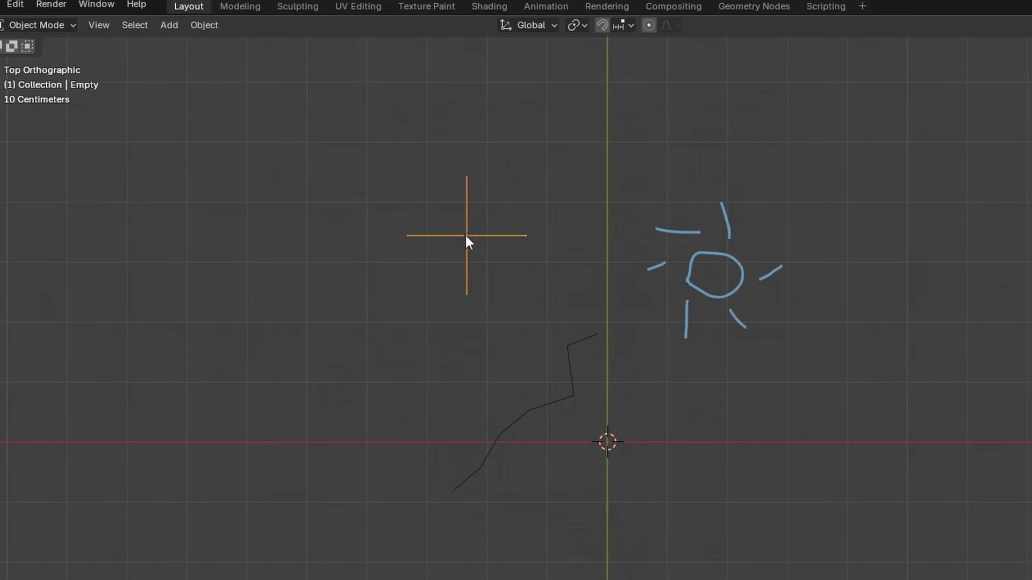
pyautogui.click(612, 337)
pyautogui.press('Tab')
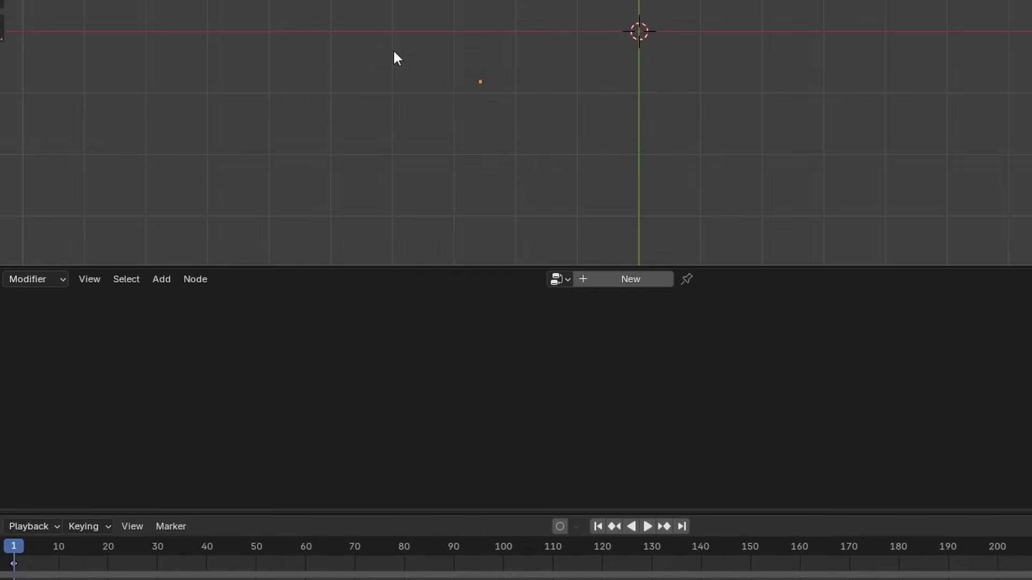
# Create a geometry nodes tree with the Empty as a Relative Object Info node.
pyautogui.click(618, 281)
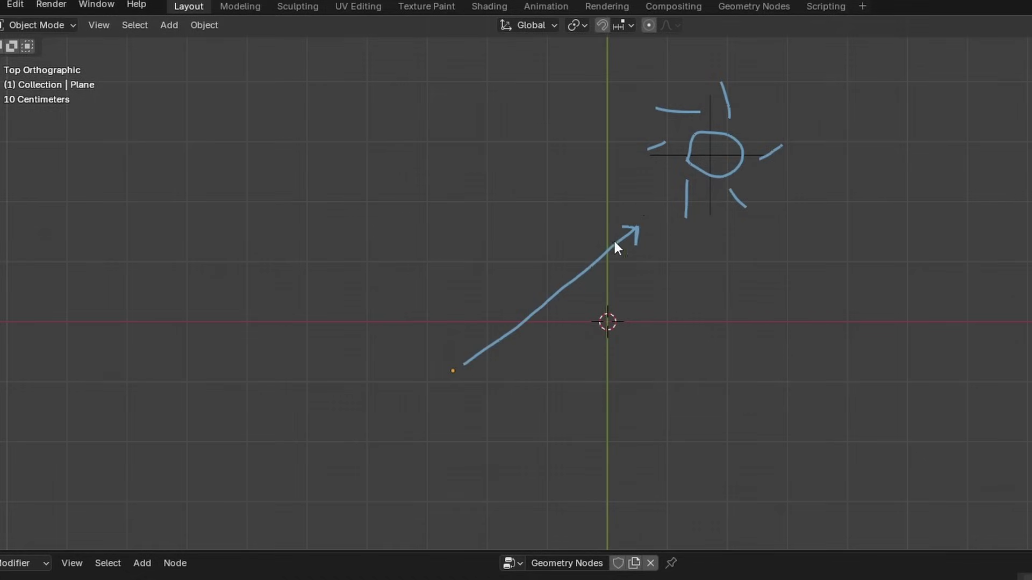
pyautogui.moveTo(592, 306); pyautogui.dragTo(248, 366)
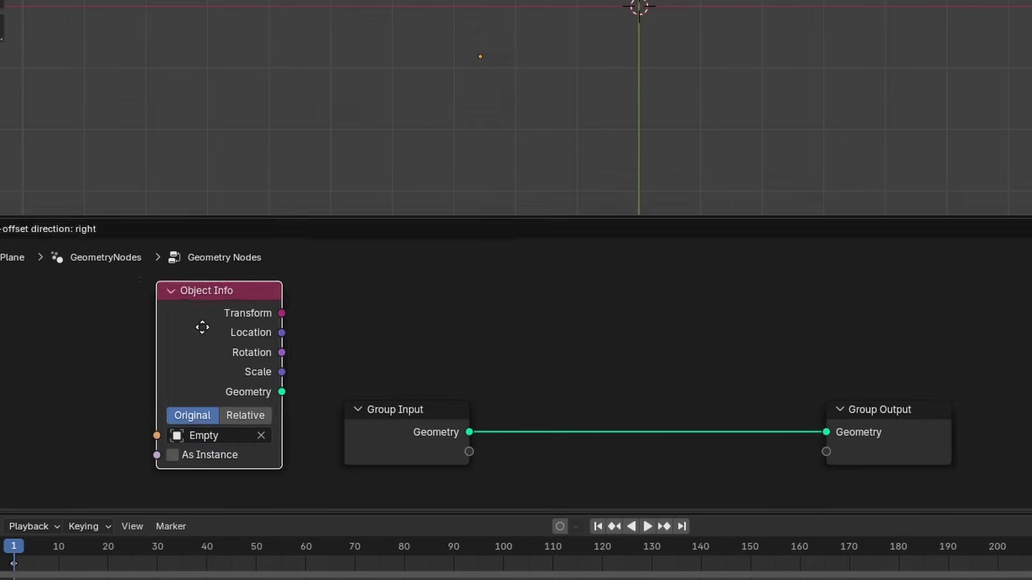
pyautogui.click(203, 326)
pyautogui.moveTo(282, 333); pyautogui.dragTo(318, 315)
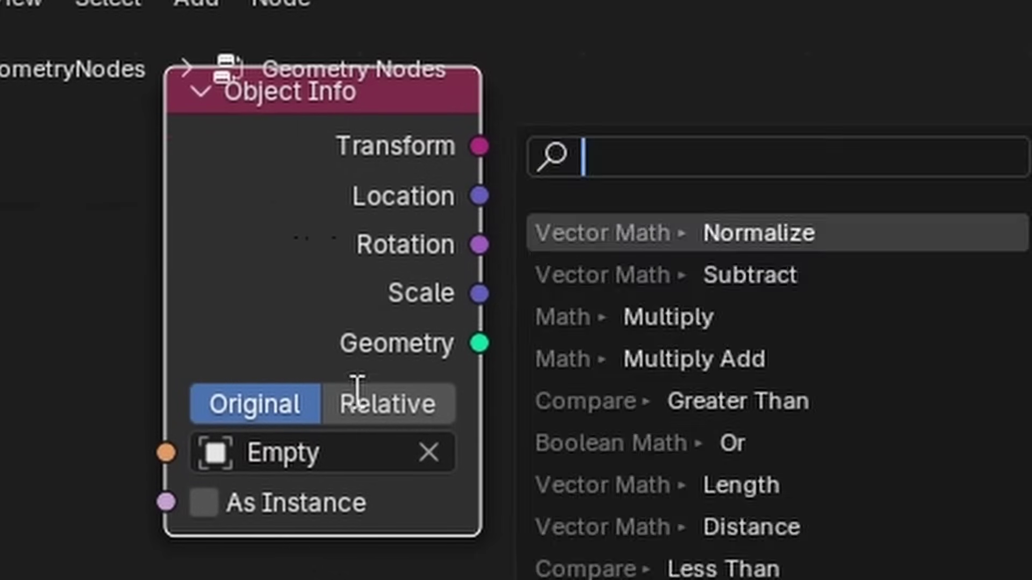
pyautogui.click(357, 417)
# Subtract Position from the Empty's Location with a vector Subtract node.
pyautogui.moveTo(480, 196); pyautogui.dragTo(822, 167)
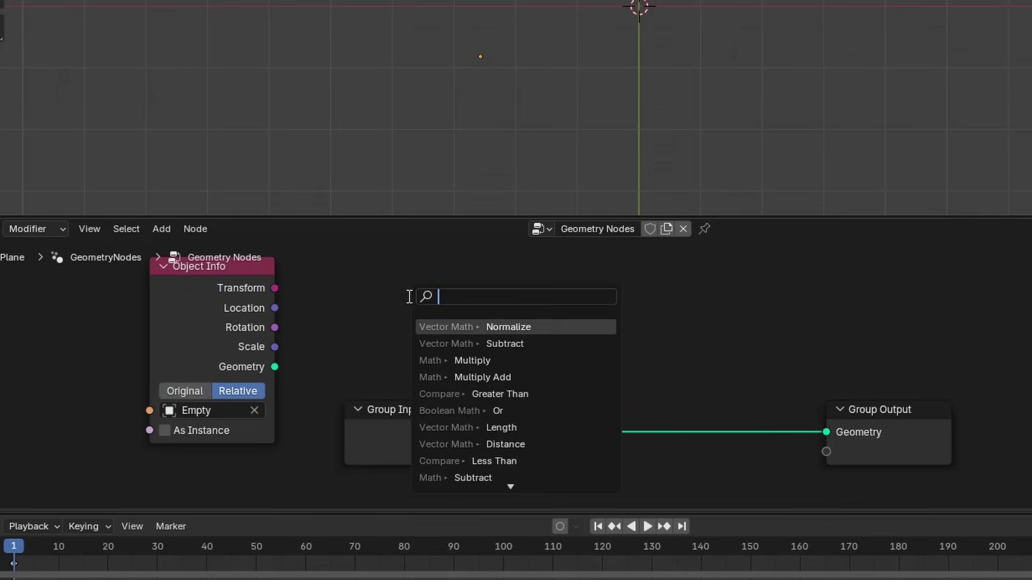
pyautogui.write('subtr')
pyautogui.press('Return')
pyautogui.click(60, 426)
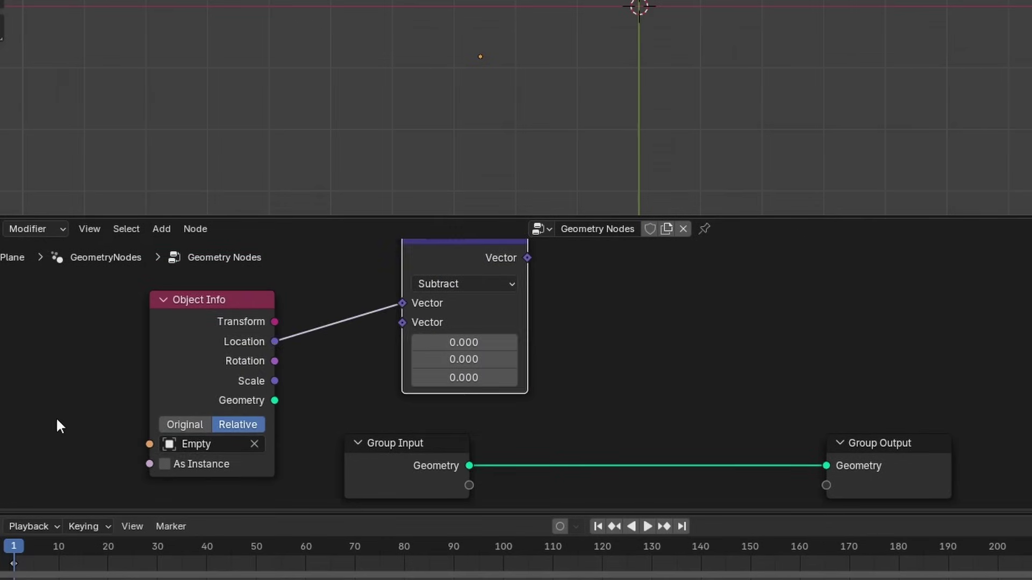
pyautogui.moveTo(402, 323); pyautogui.dragTo(329, 369)
pyautogui.write('pos')
pyautogui.press('Return')
pyautogui.press('Home')
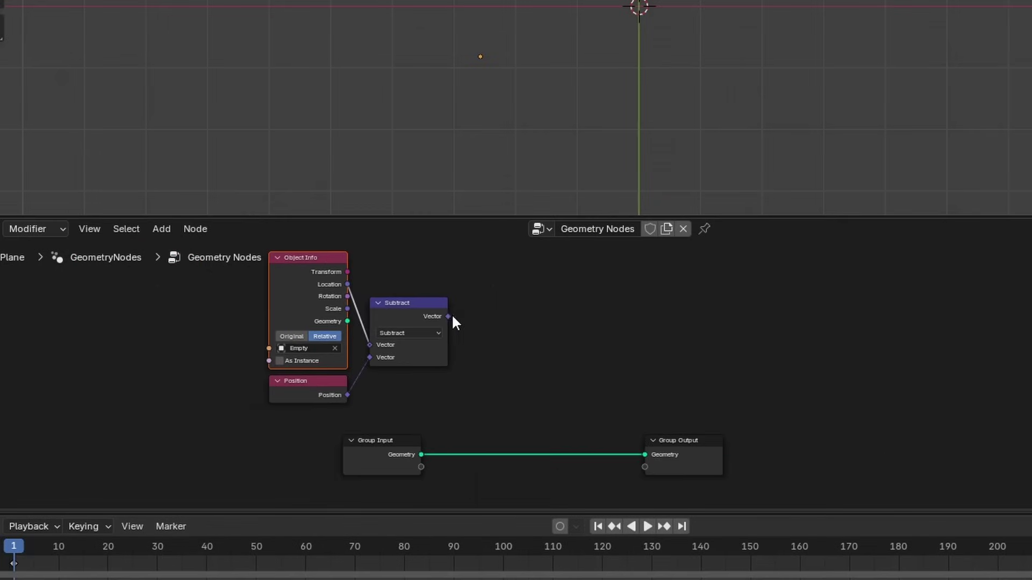
# Normalize the direction and use it as offset for a Vertices-mode Extrude Mesh node.
pyautogui.moveTo(449, 316); pyautogui.dragTo(495, 306)
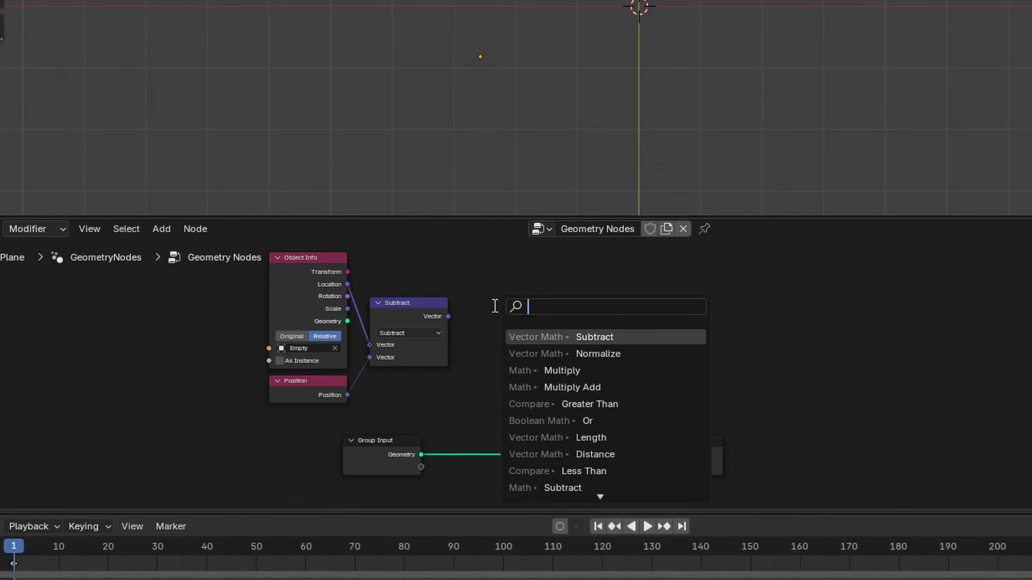
pyautogui.write('norm')
pyautogui.press('Return')
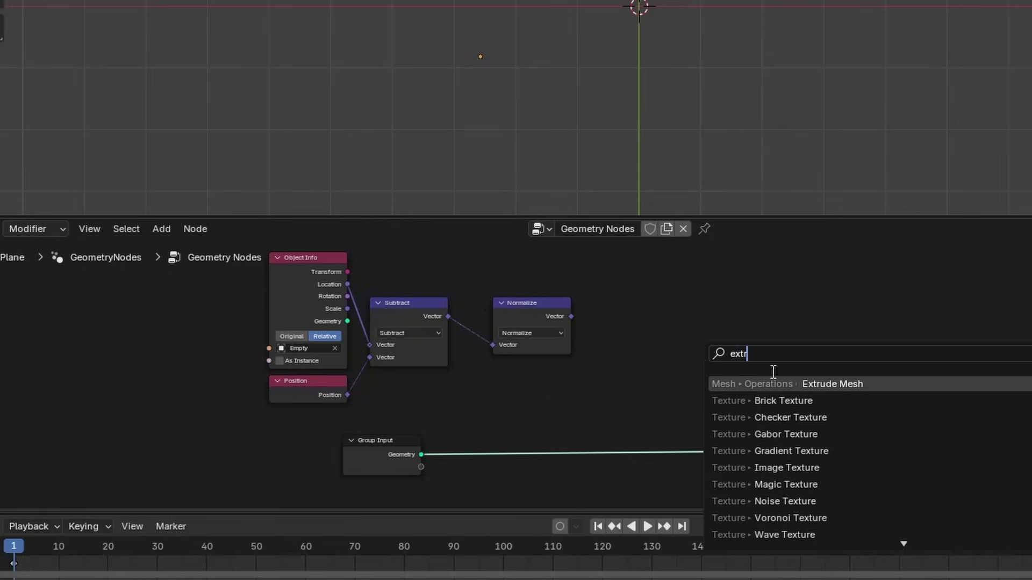
pyautogui.press('Return')
pyautogui.click(670, 352)
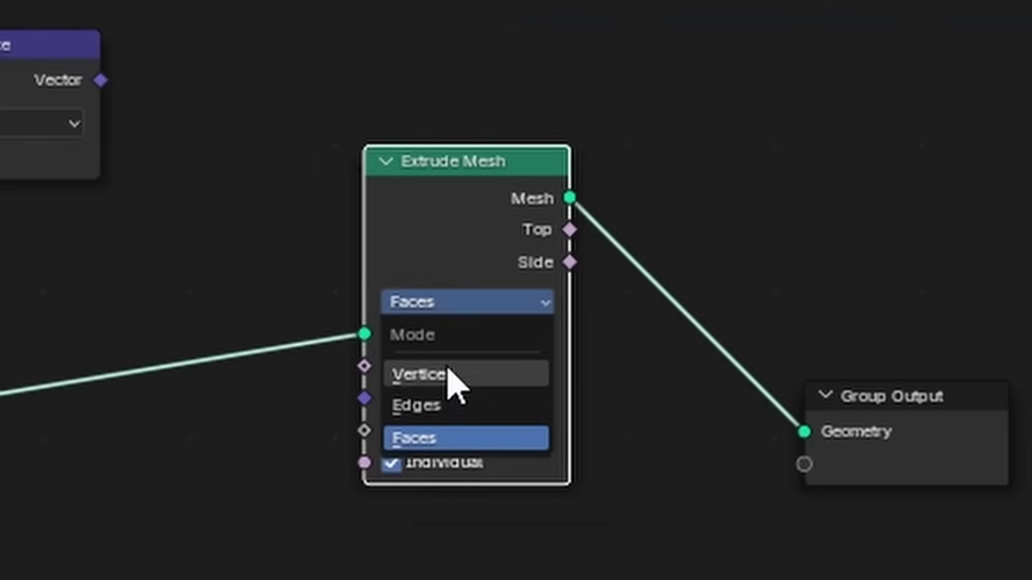
pyautogui.click(699, 428)
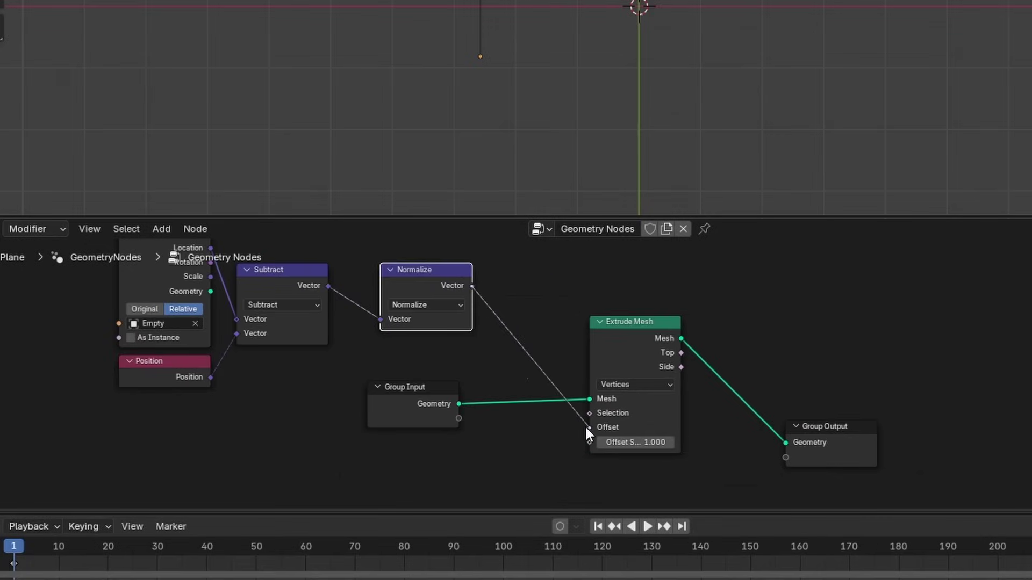
pyautogui.moveTo(585, 425); pyautogui.dragTo(585, 425)
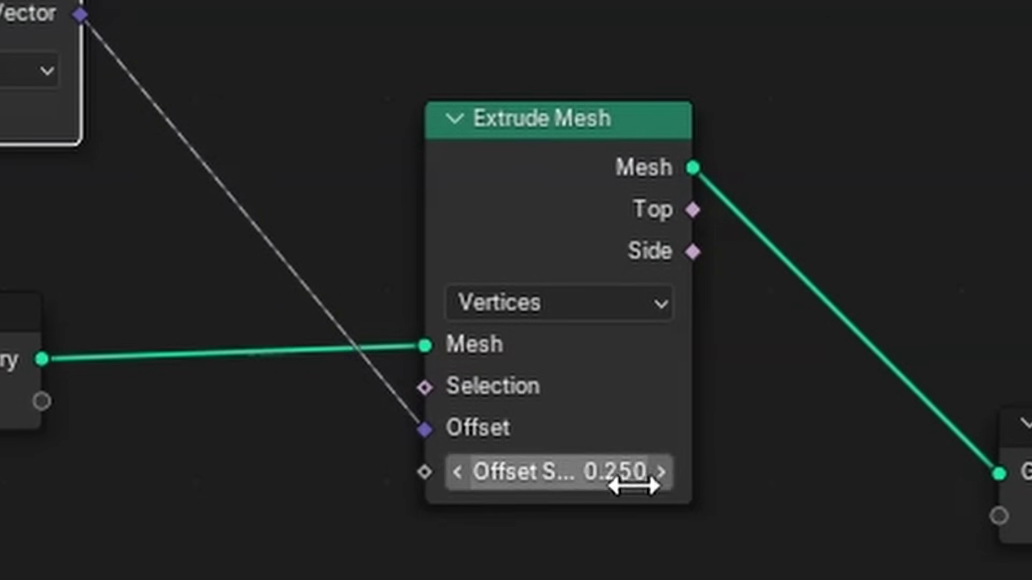
# Set Offset Scale to 0.15 and group the direction and extrude nodes into Growth.
pyautogui.click(617, 473)
pyautogui.write('0.15')
pyautogui.press('Return')
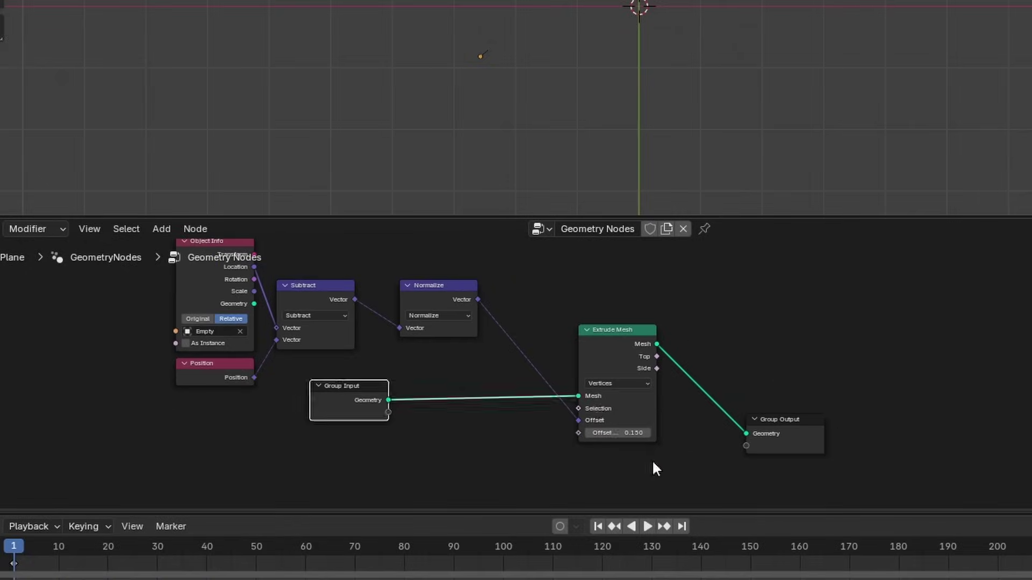
pyautogui.click(653, 439)
pyautogui.keyDown('shift'); pyautogui.moveTo(494, 364); pyautogui.dragTo(107, 269); pyautogui.keyUp('shift')
pyautogui.hotkey('ctrl', 'g')
pyautogui.press('Tab')
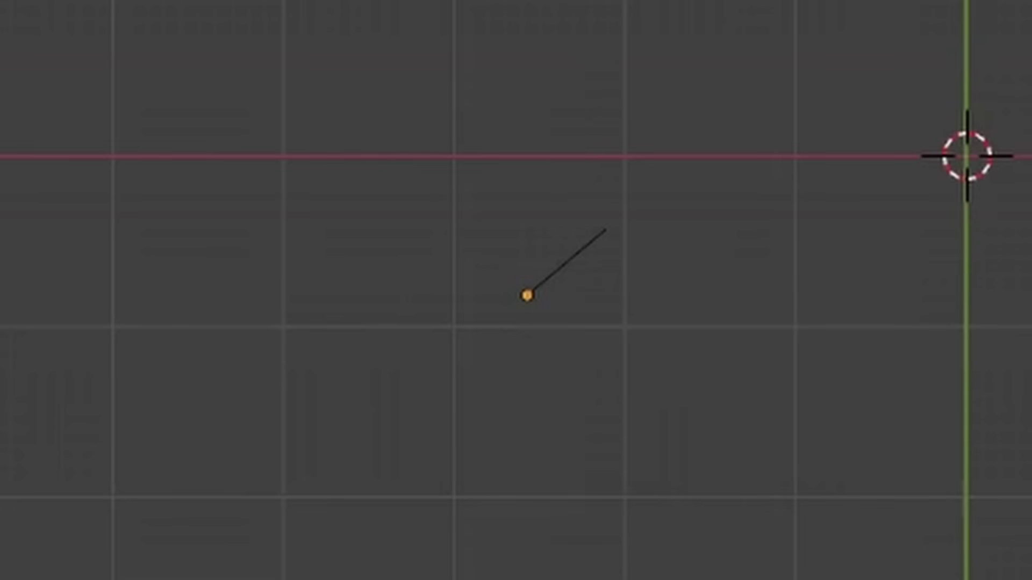
# Add a Repeat zone, put a copy of Growth inside it, and delete the original.
pyautogui.hotkey('shift', 'a')
pyautogui.write('rep')
pyautogui.press('Return')
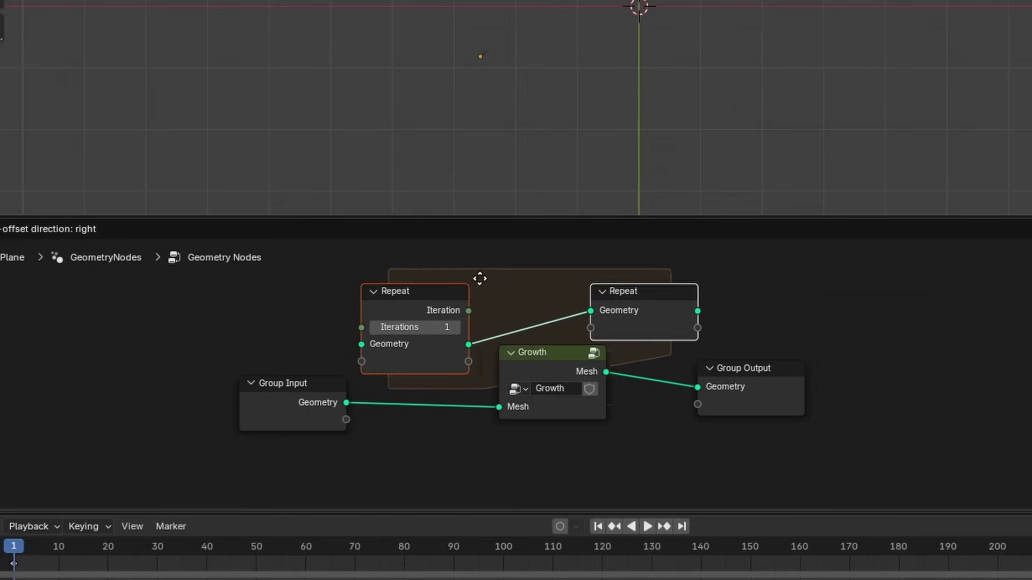
pyautogui.click(480, 278)
pyautogui.click(514, 376)
pyautogui.hotkey('shift', 'd')
pyautogui.click(565, 249)
pyautogui.click(559, 428)
pyautogui.hotkey('ctrl', 'x')
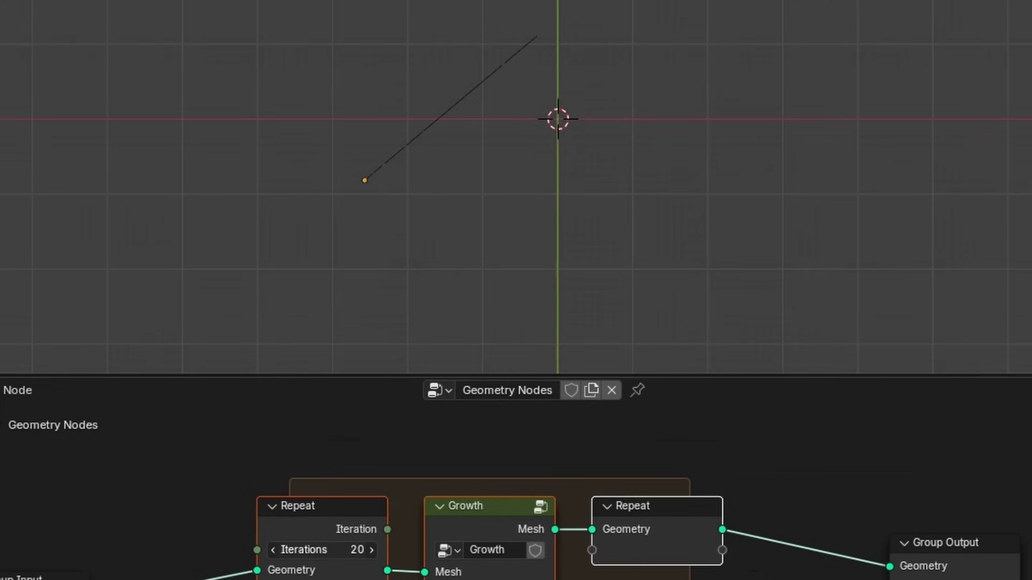
# After checking the frozen Blender in Task Manager, expose Extrude Mesh's Selection as a Growth input.
pyautogui.hotkey('ctrl', 'shift', 'Escape')
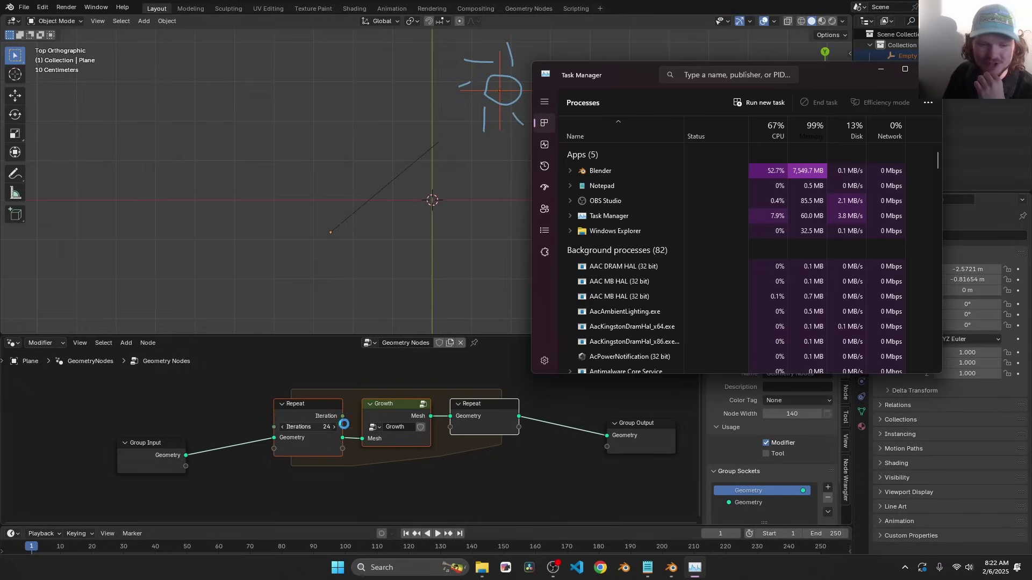
pyautogui.rightClick(595, 172)
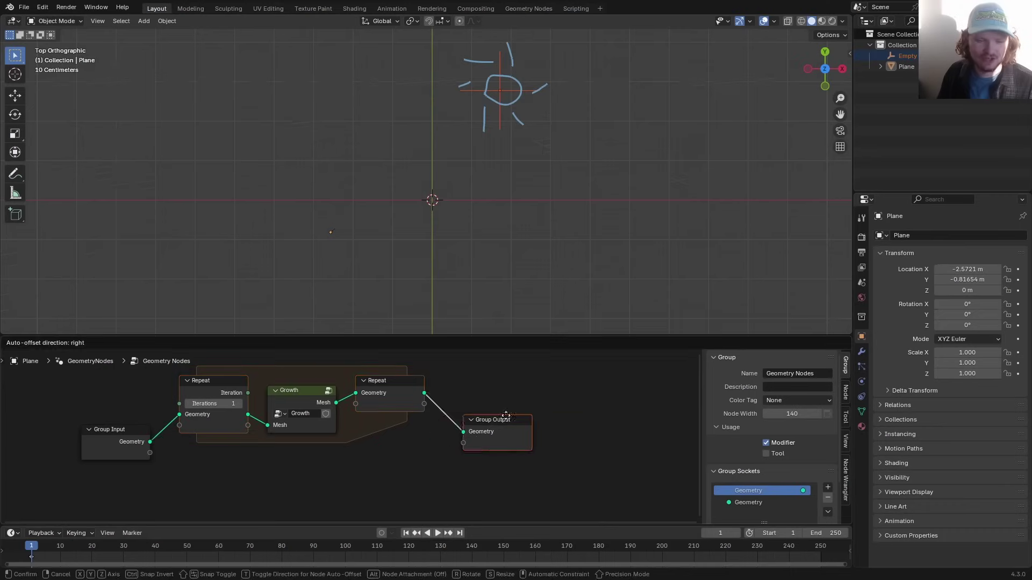
pyautogui.moveTo(454, 448); pyautogui.dragTo(212, 398)
pyautogui.click(301, 395)
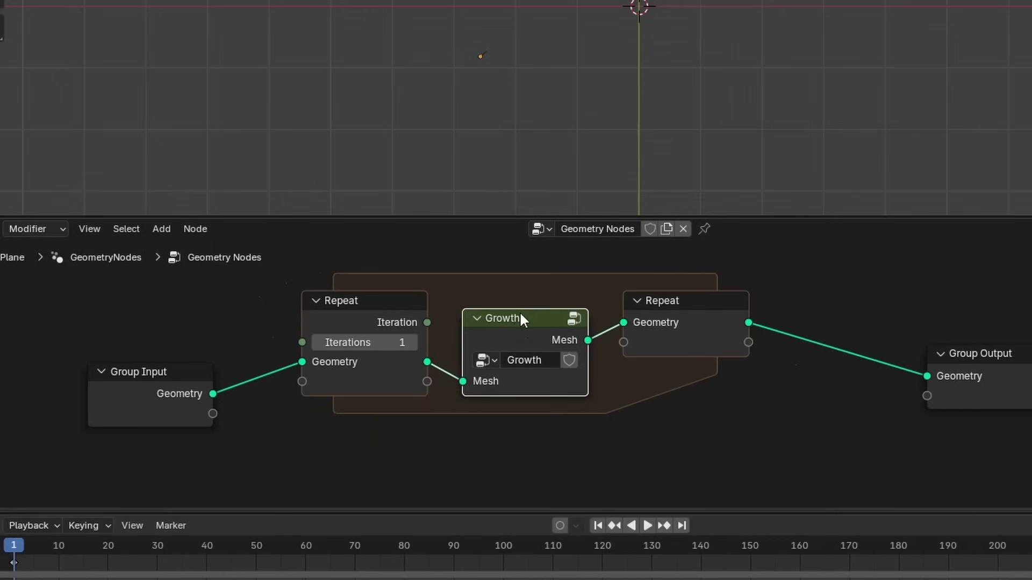
pyautogui.press('Tab')
pyautogui.scroll(-3, 615, 407)
pyautogui.moveTo(683, 426); pyautogui.dragTo(628, 427)
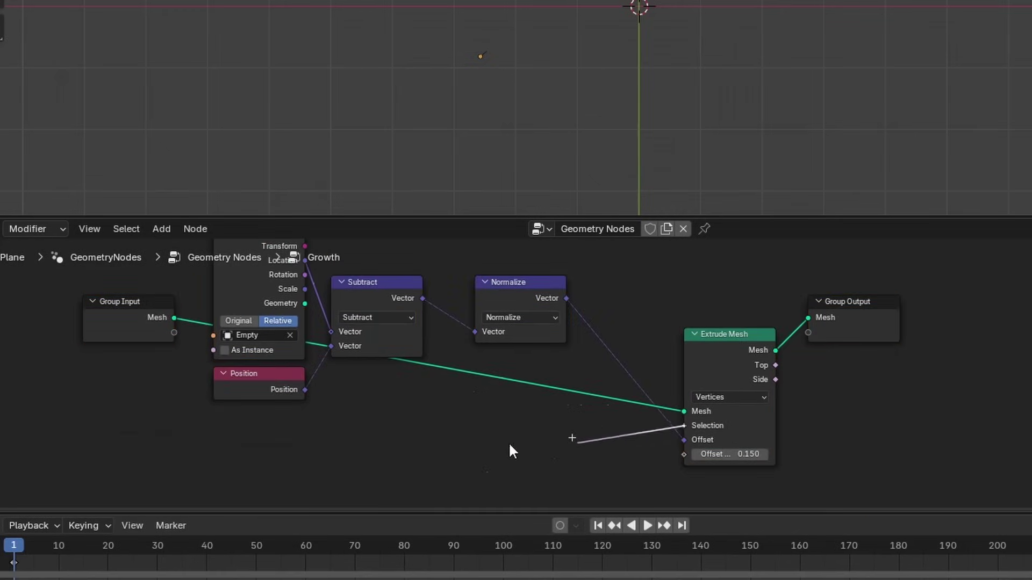
pyautogui.moveTo(444, 443); pyautogui.dragTo(174, 333)
# Add an enabled Selection socket to the Repeat zone and loop Growth's Top output into it.
pyautogui.press('Tab')
pyautogui.moveTo(461, 401); pyautogui.dragTo(430, 385)
pyautogui.click(317, 379)
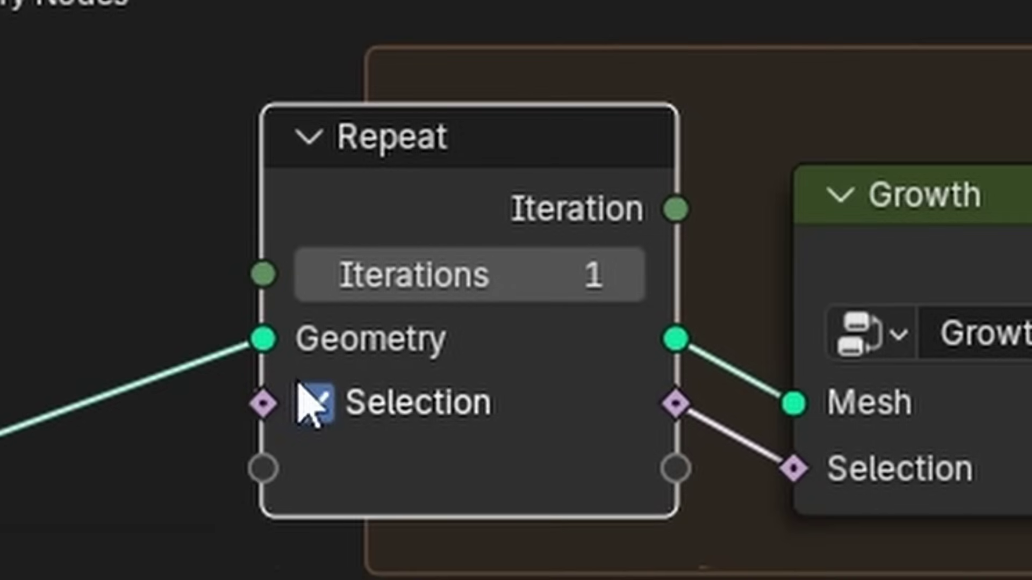
pyautogui.press('Tab')
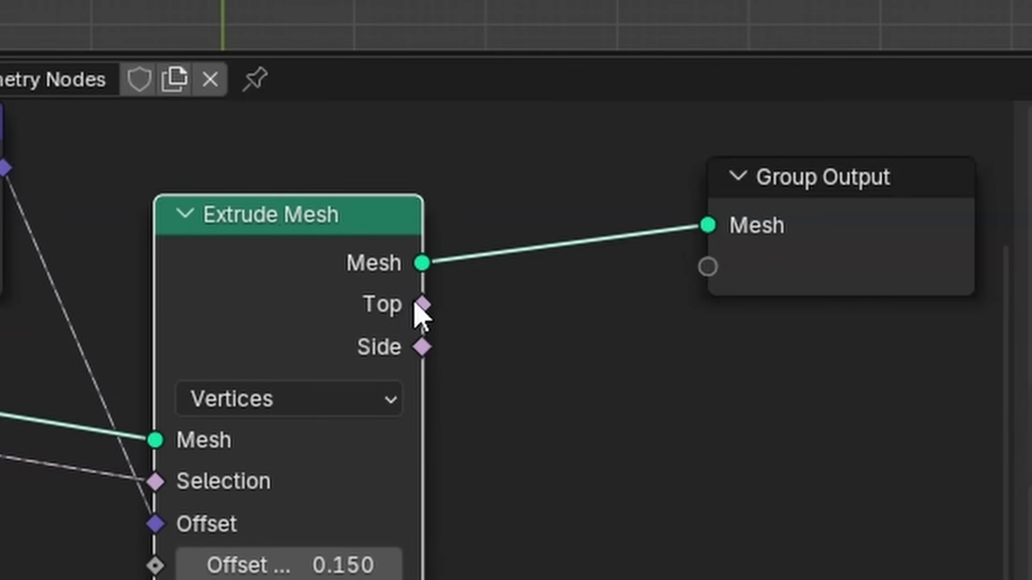
pyautogui.moveTo(566, 340); pyautogui.dragTo(694, 265)
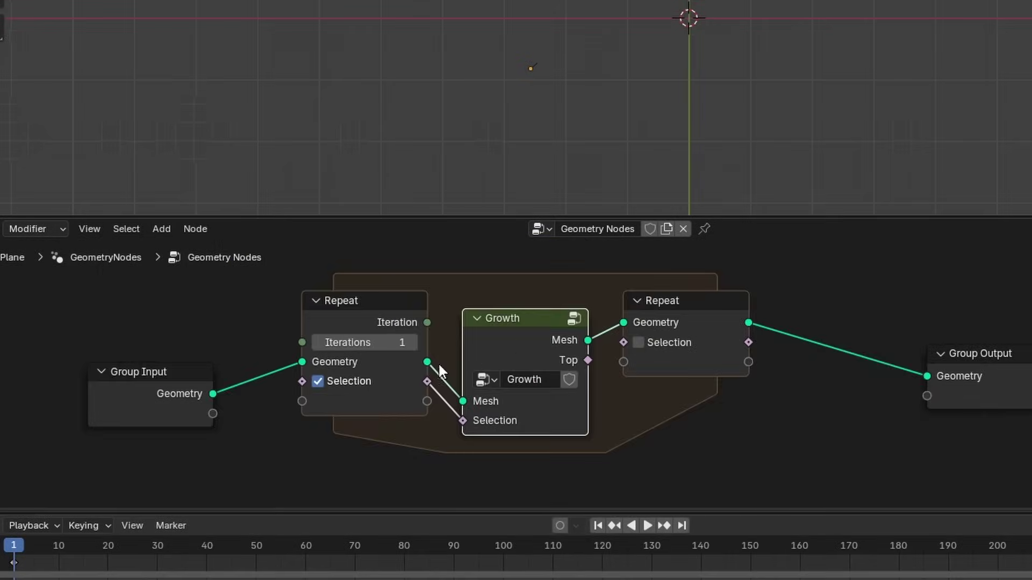
pyautogui.scroll(2, 437, 362)
pyautogui.moveTo(601, 357); pyautogui.dragTo(643, 337)
pyautogui.click(305, 365)
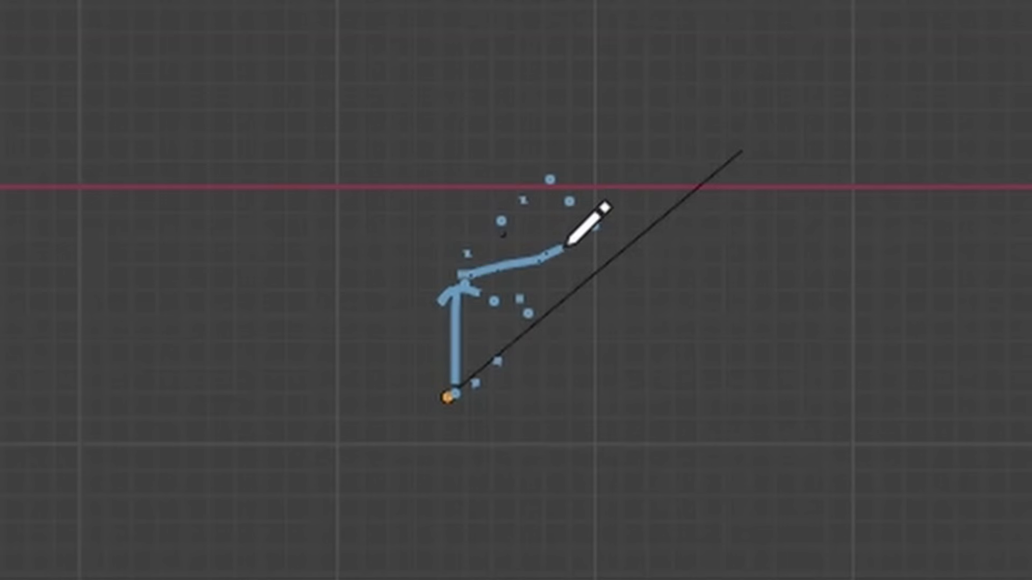
# Add a vector Random Value node with Min X and Y set to -1.
pyautogui.hotkey('shift', 'a')
pyautogui.write('random')
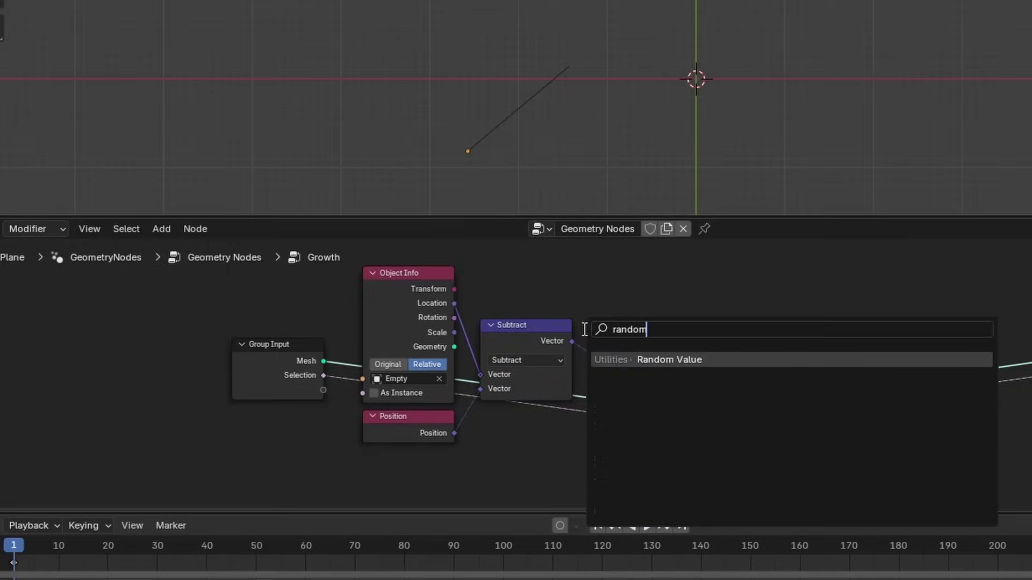
pyautogui.press('Return')
pyautogui.click(473, 424)
pyautogui.scroll(3, 473, 373)
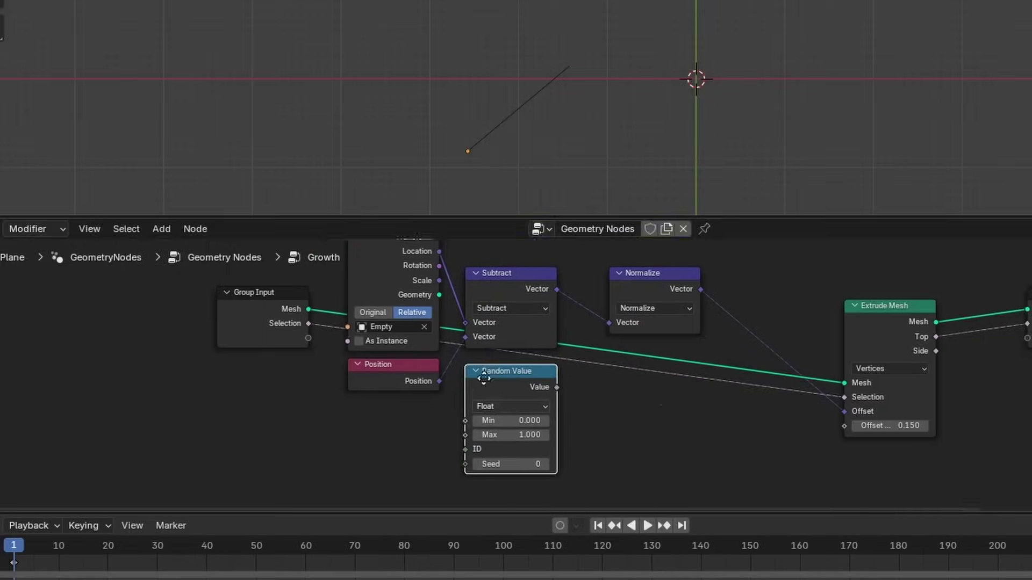
pyautogui.click(473, 373)
pyautogui.click(473, 416)
pyautogui.moveTo(489, 374); pyautogui.dragTo(488, 354)
pyautogui.write('-1.000')
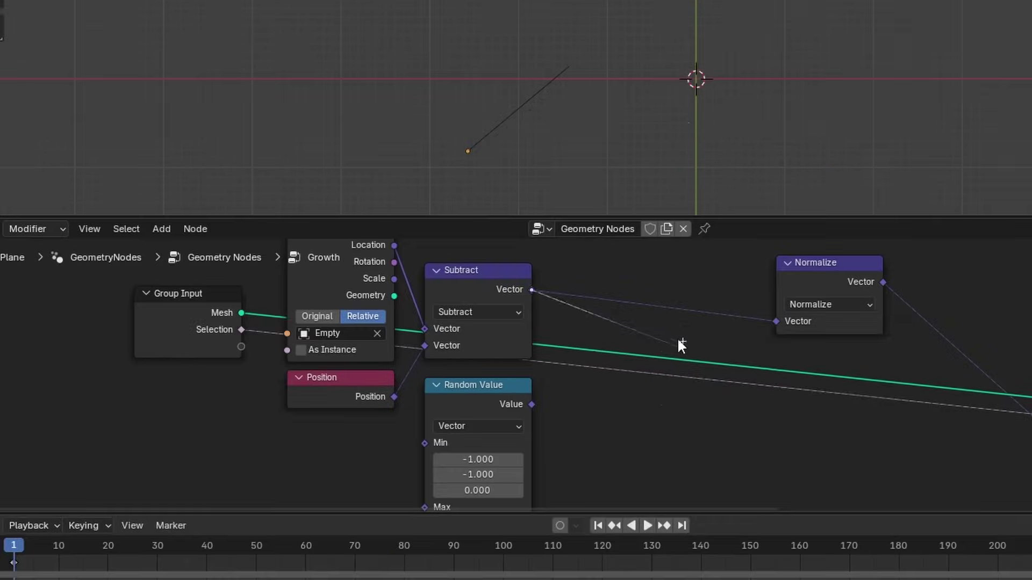
# Insert a vector Add between Subtract and Normalize, fed by the random vector.
pyautogui.hotkey('shift', 'a')
pyautogui.write('ad')
pyautogui.press('Return')
pyautogui.click(655, 344)
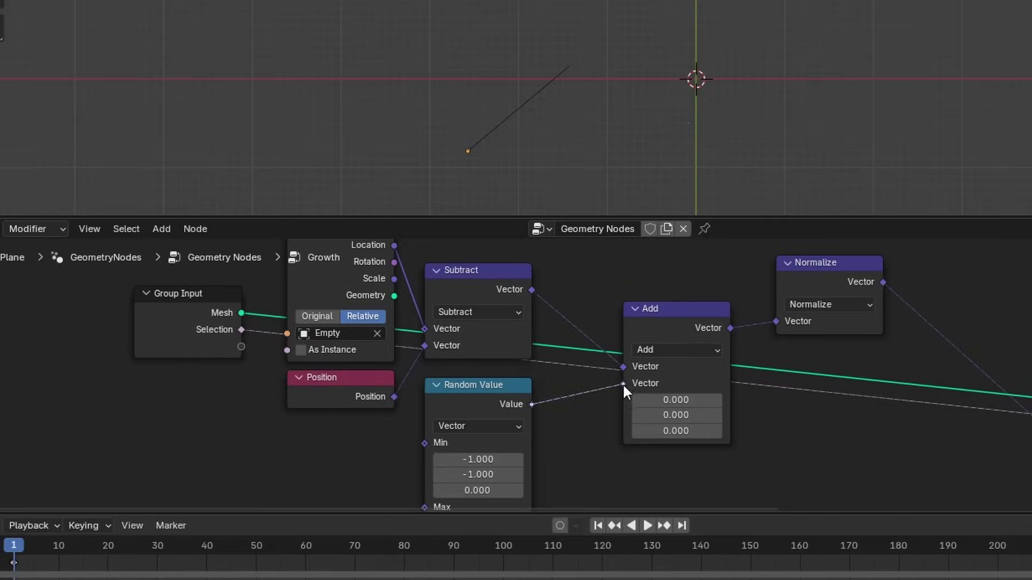
pyautogui.moveTo(628, 382); pyautogui.dragTo(624, 384)
pyautogui.moveTo(672, 308); pyautogui.dragTo(627, 278)
pyautogui.press('Tab')
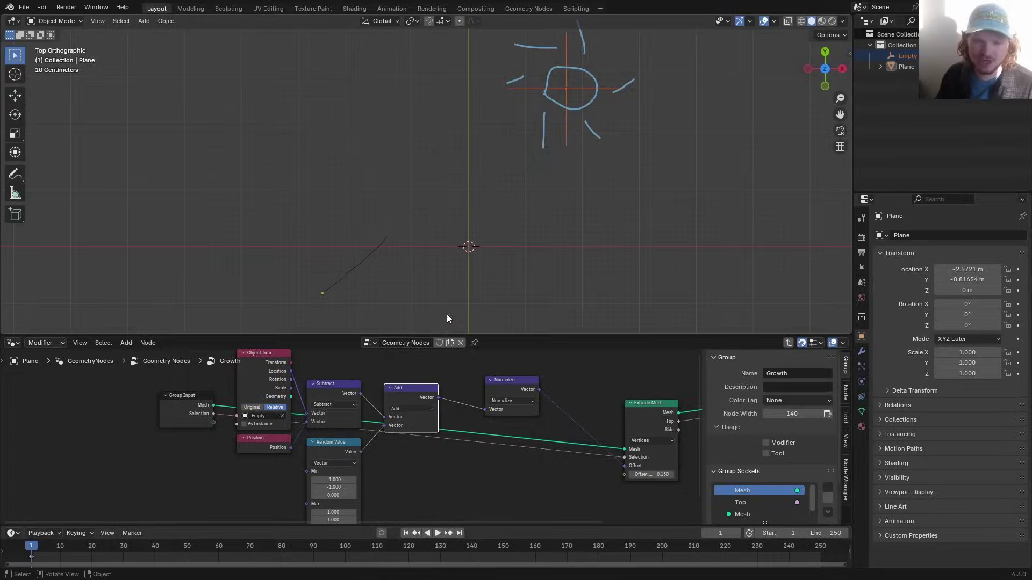
# Expose Offset Scale as a Growth input and insert a second Normalize between Subtract and Add.
pyautogui.keyDown('ctrl'); pyautogui.hscroll(3, 455, 437); pyautogui.keyUp('ctrl')
pyautogui.moveTo(454, 437); pyautogui.dragTo(526, 473, button='middle')
pyautogui.moveTo(526, 473); pyautogui.dragTo(80, 416)
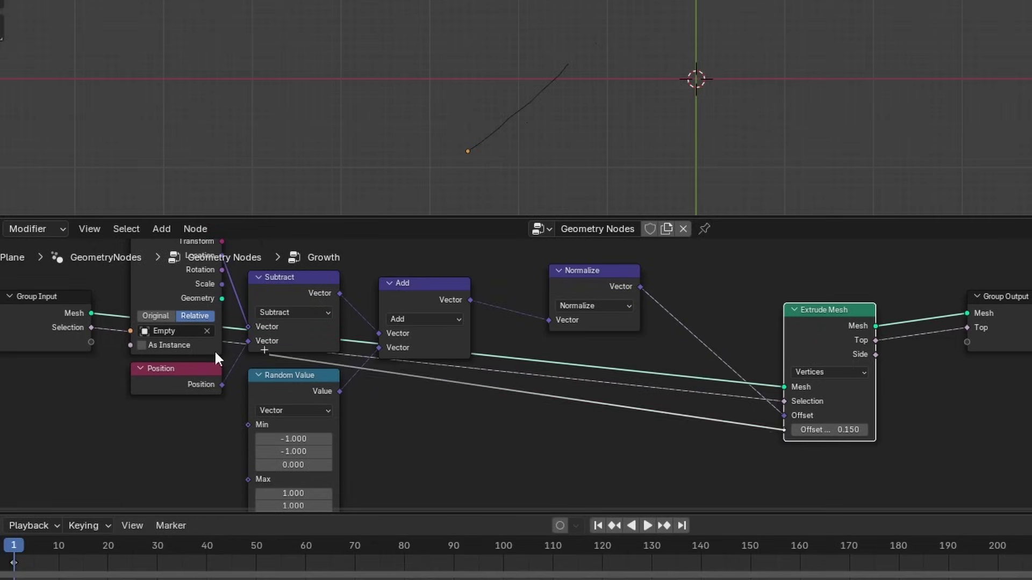
pyautogui.press('Tab')
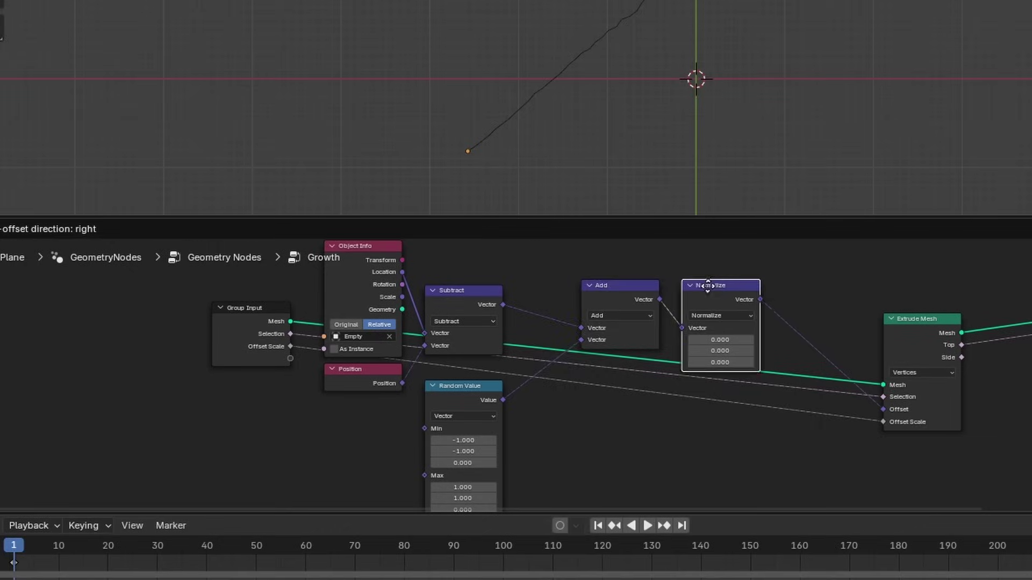
pyautogui.hotkey('shift', 'd')
pyautogui.click(537, 273)
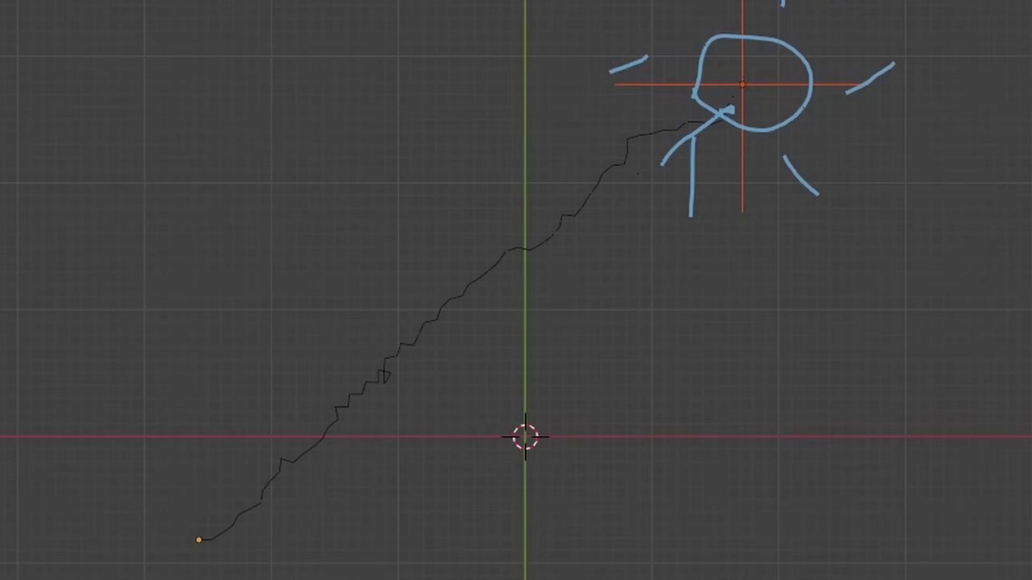
# Put a duplicate of the Add node on the Random Value link and switch it to Scale.
pyautogui.click(647, 263)
pyautogui.hotkey('shift', 'd')
pyautogui.click(543, 408)
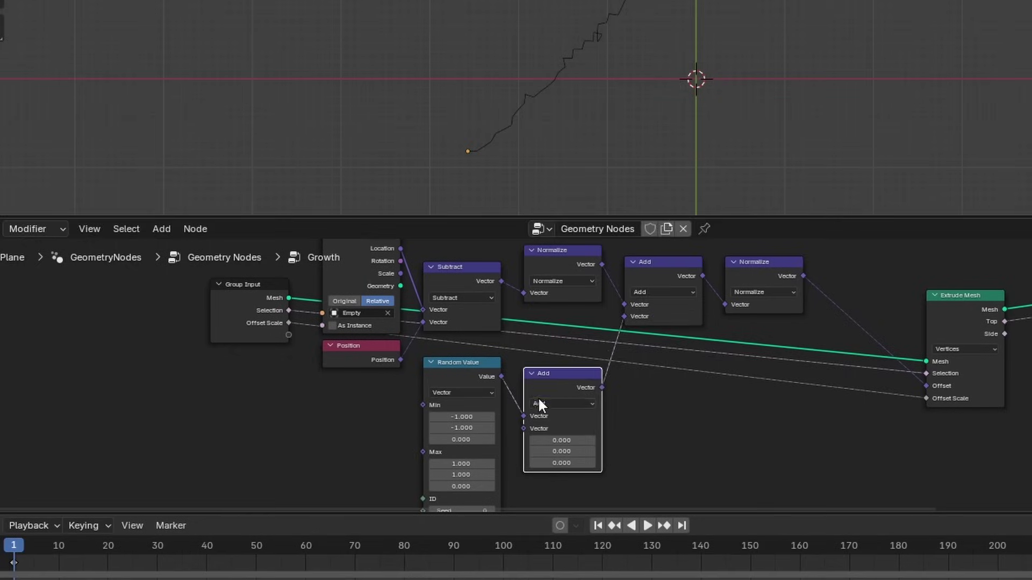
pyautogui.click(542, 403)
pyautogui.click(545, 390)
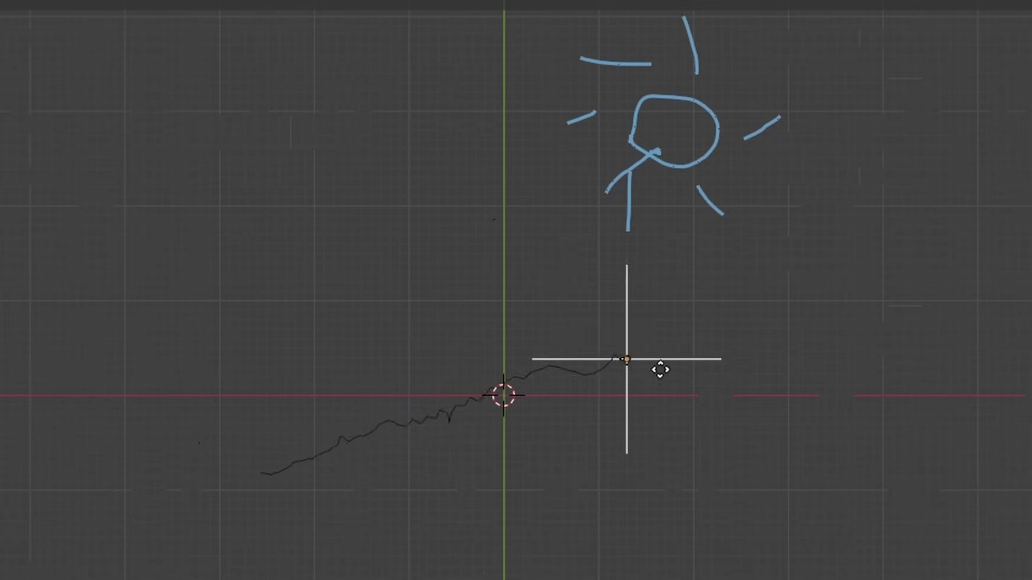
# Move the target empty around and settle it closer to the start vertex.
pyautogui.moveTo(661, 369); pyautogui.dragTo(591, 239)
pyautogui.moveTo(262, 473); pyautogui.dragTo(222, 412)
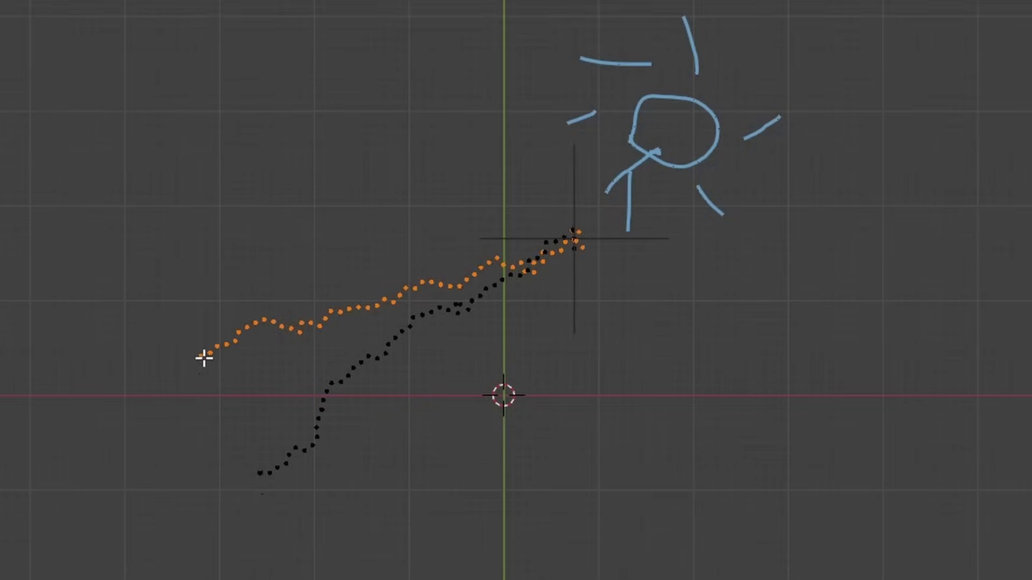
pyautogui.moveTo(206, 342); pyautogui.dragTo(854, 181)
pyautogui.moveTo(572, 238)
pyautogui.mouseDown()
pyautogui.moveTo(548, 204)
pyautogui.moveTo(11, 290)
pyautogui.moveTo(581, 307)
pyautogui.moveTo(466, 324)
pyautogui.moveTo(466, 269)
pyautogui.mouseUp()
pyautogui.moveTo(449, 314); pyautogui.dragTo(518, 234)
pyautogui.press('Tab')
pyautogui.press('g')
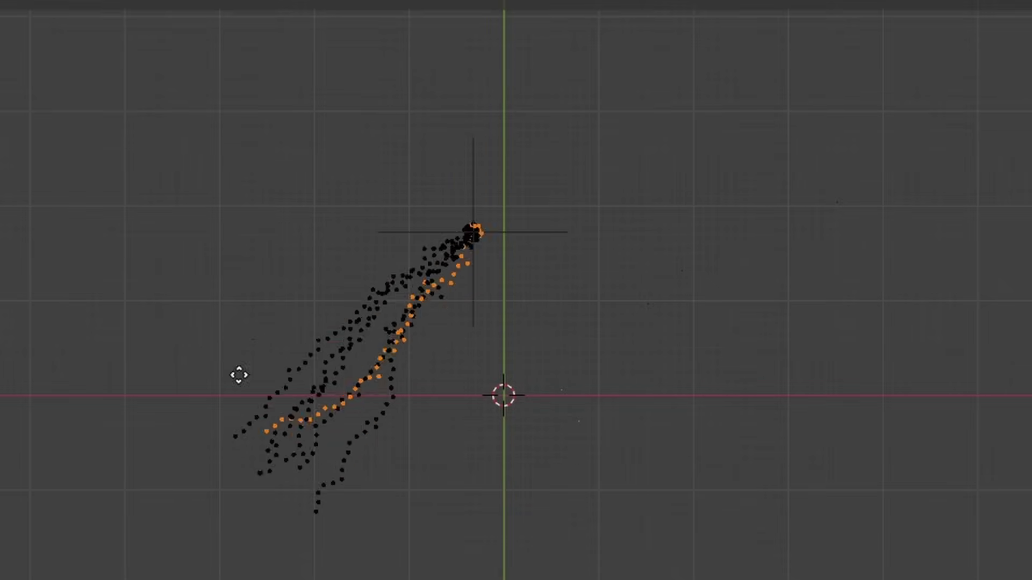
pyautogui.rightClick(239, 375)
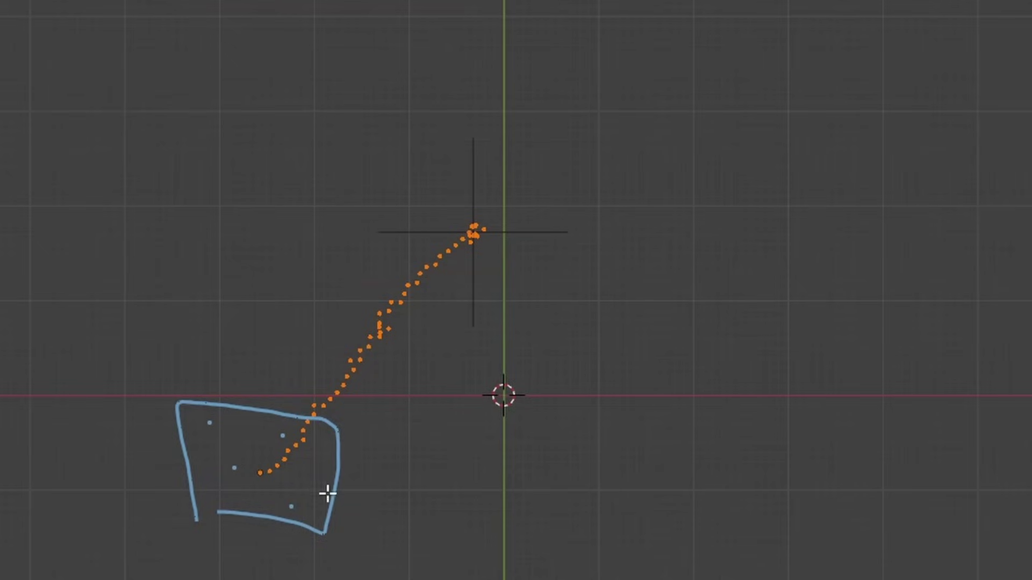
# Delete the strand's vertices and add a plane at the 3D cursor.
pyautogui.press('x')
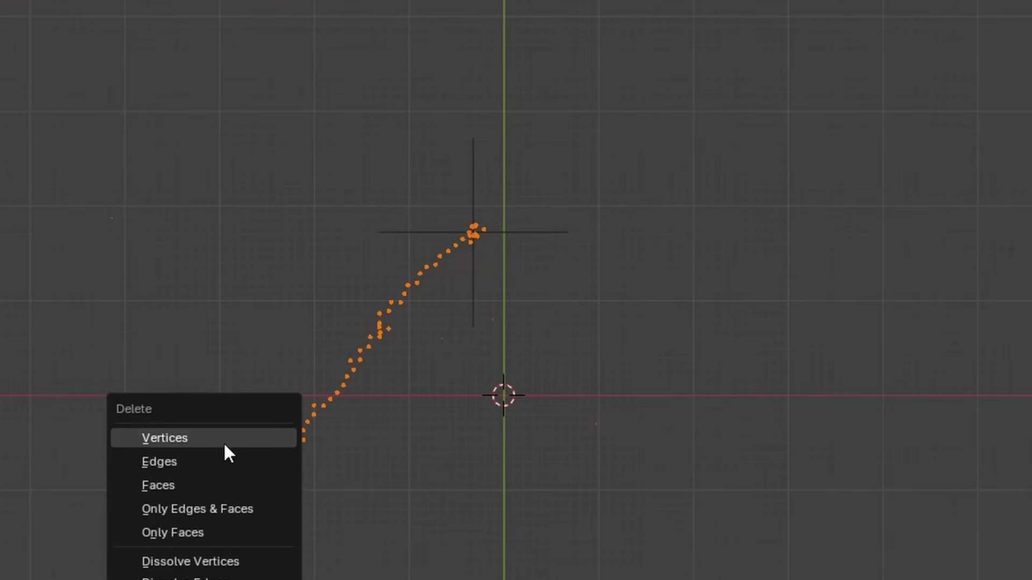
pyautogui.click(219, 438)
pyautogui.hotkey('shift', 'a')
pyautogui.click(154, 429)
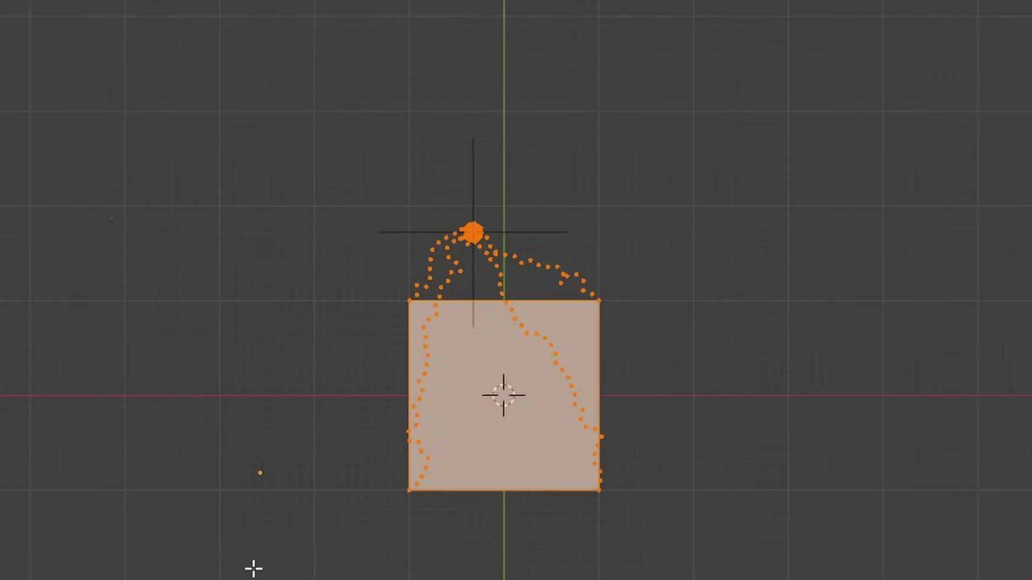
pyautogui.press('g')
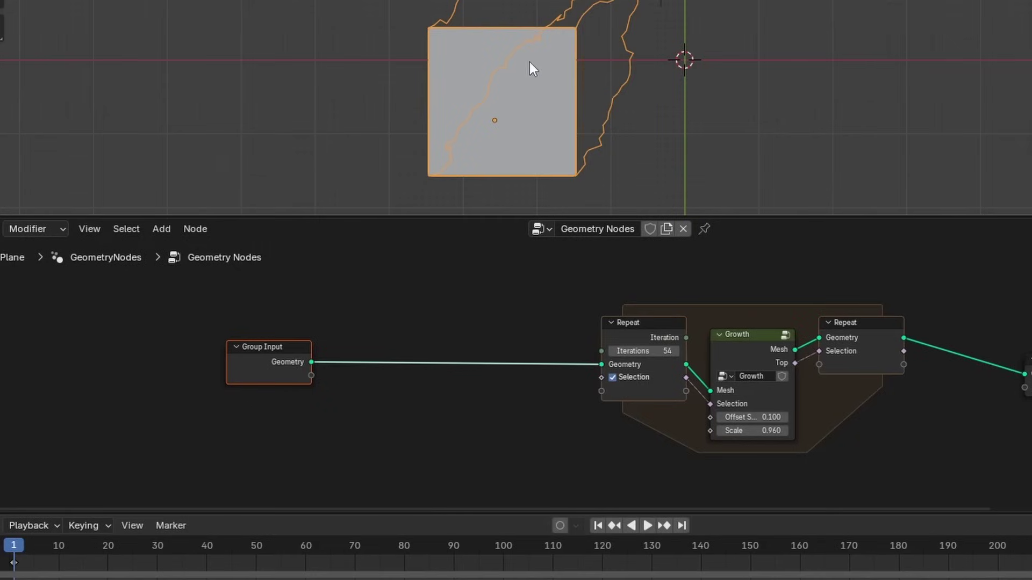
# Insert Distribute Points on Faces before the Repeat zone and move it left with Group Input.
pyautogui.hotkey('shift', 'a')
pyautogui.moveTo(383, 325)
pyautogui.write('dist')
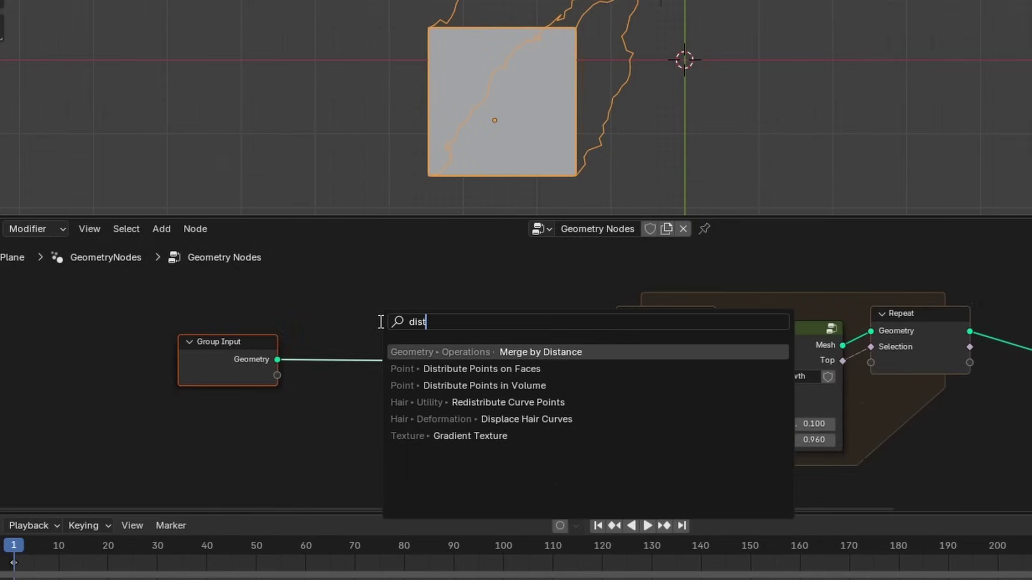
pyautogui.press('Down')
pyautogui.press('Return')
pyautogui.click(380, 322)
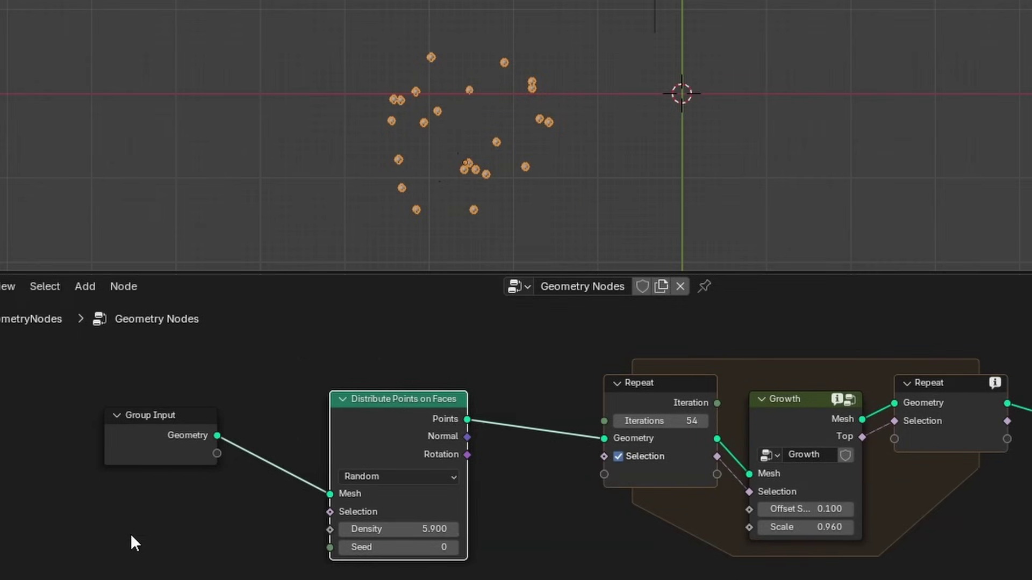
pyautogui.moveTo(134, 543); pyautogui.dragTo(467, 390)
pyautogui.moveTo(347, 419); pyautogui.dragTo(125, 419)
# Add a Points to Vertices node after the point distribution.
pyautogui.hotkey('shift', 'a')
pyautogui.write('points')
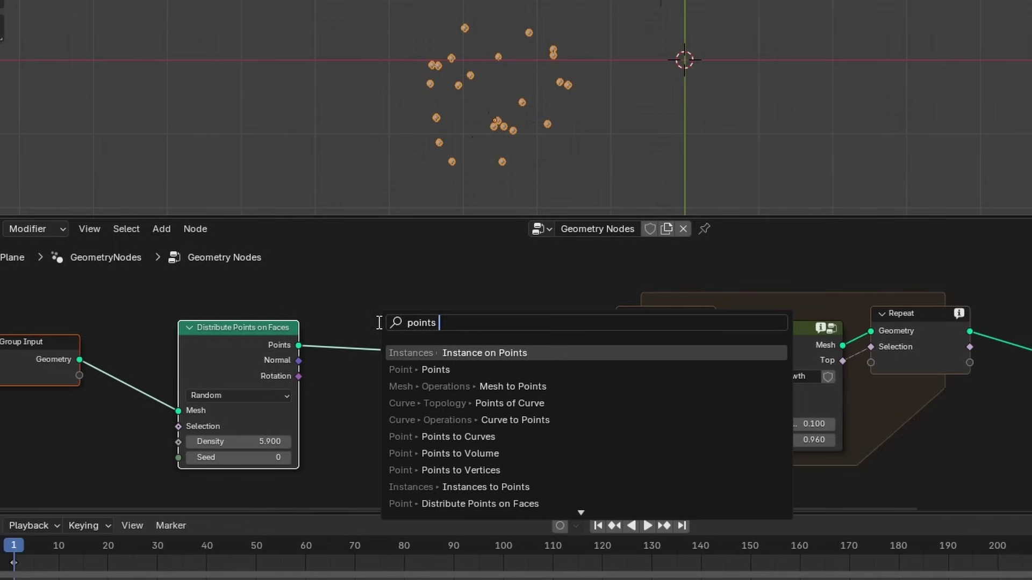
pyautogui.write('to ver')
pyautogui.press('Return')
pyautogui.click(379, 322)
pyautogui.scroll(-1, 537, 314)
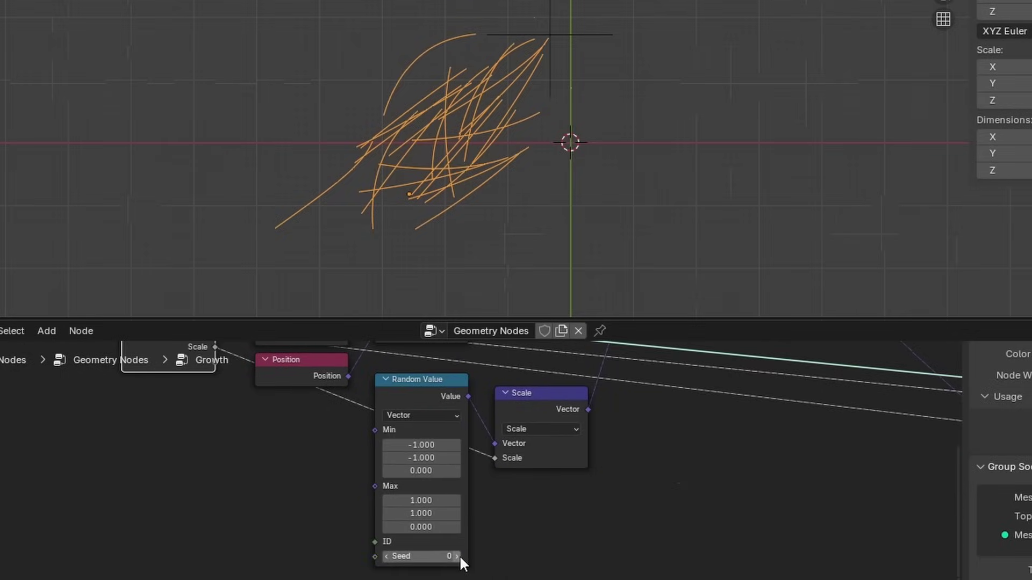
# Set the random Seed to 10, expose it on Growth, and drive it by Repeat Iteration.
pyautogui.moveTo(460, 556); pyautogui.dragTo(490, 556)
pyautogui.moveTo(391, 529); pyautogui.dragTo(430, 549, button='middle')
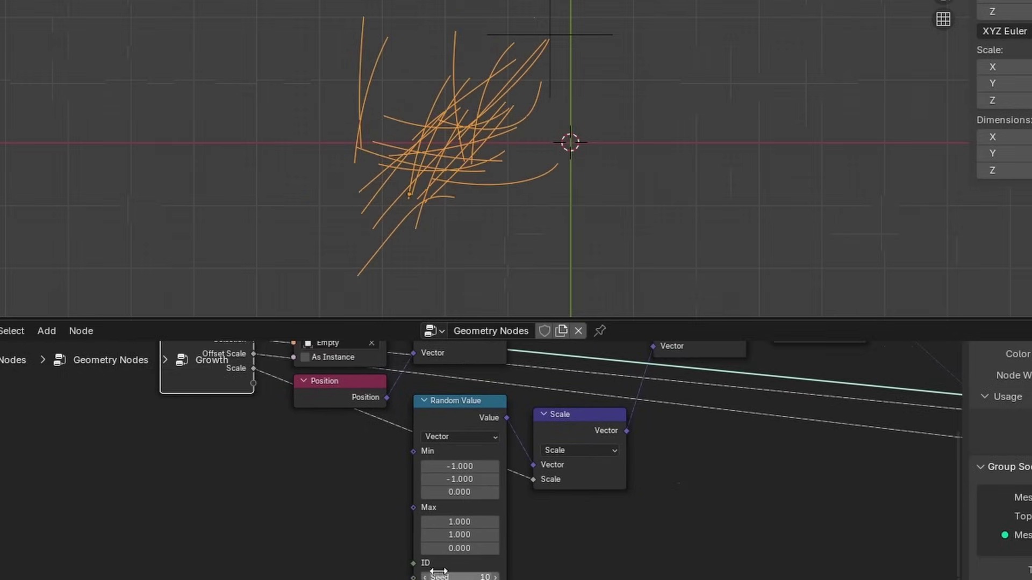
pyautogui.moveTo(410, 569); pyautogui.dragTo(251, 384)
pyautogui.press('Tab')
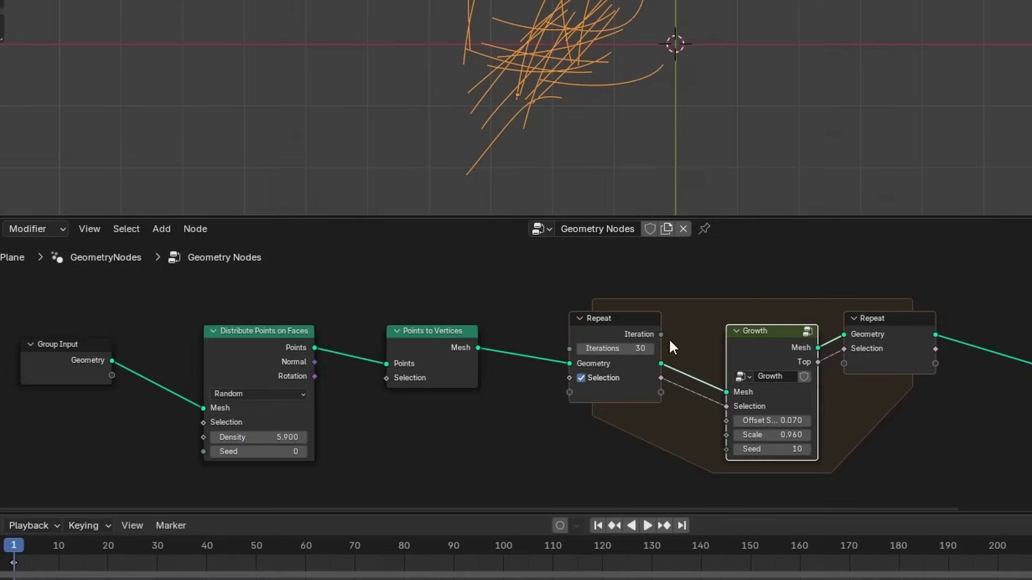
pyautogui.moveTo(661, 335); pyautogui.dragTo(725, 450)
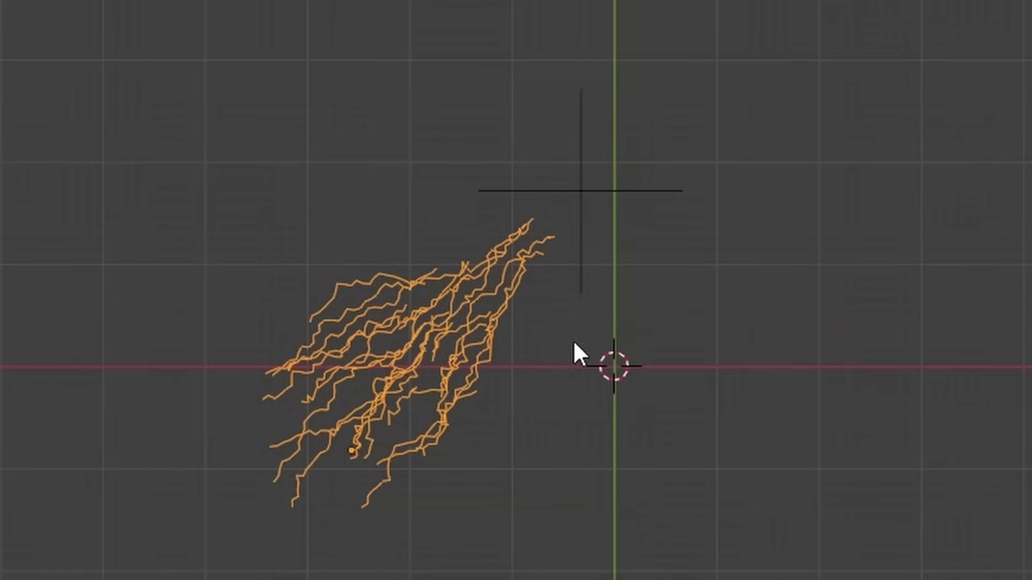
# Move the target empty so the strands reorient, then reselect the strands.
pyautogui.click(594, 196)
pyautogui.moveTo(595, 196); pyautogui.dragTo(559, 198)
pyautogui.click(452, 338)
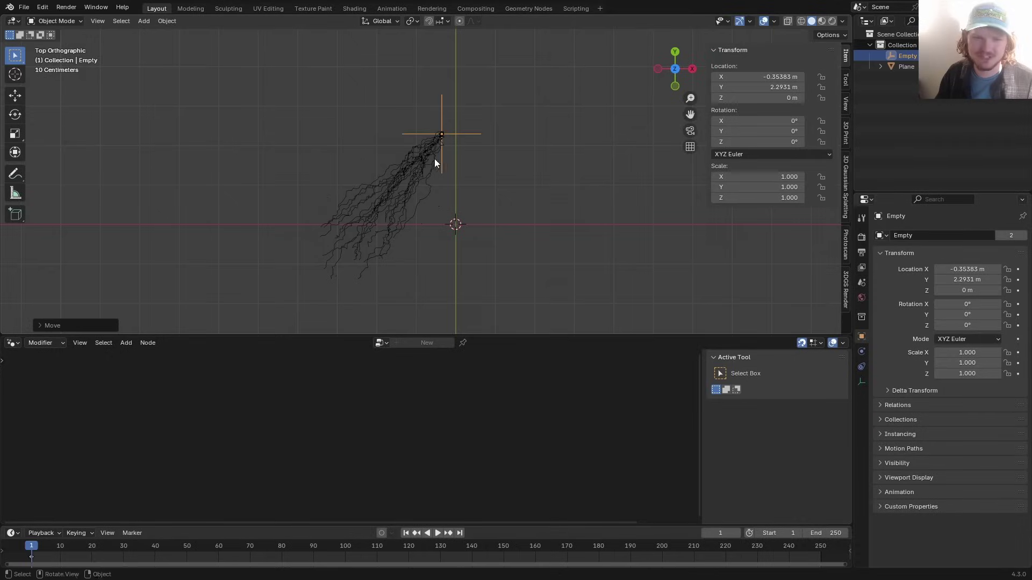
pyautogui.click(411, 182)
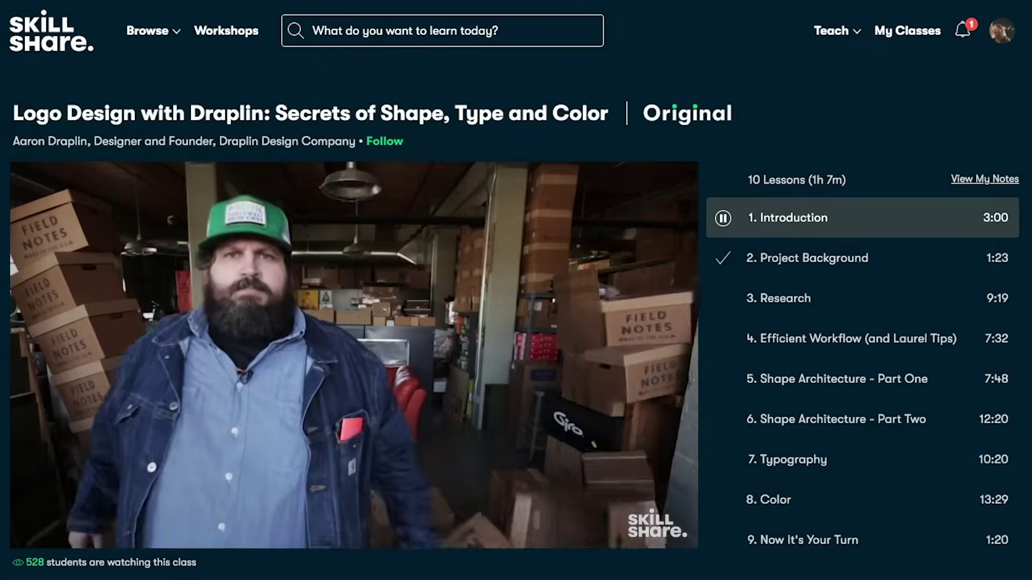
# Search the Skillshare catalogue for 'blender' to list Blender classes.
pyautogui.write('blender')
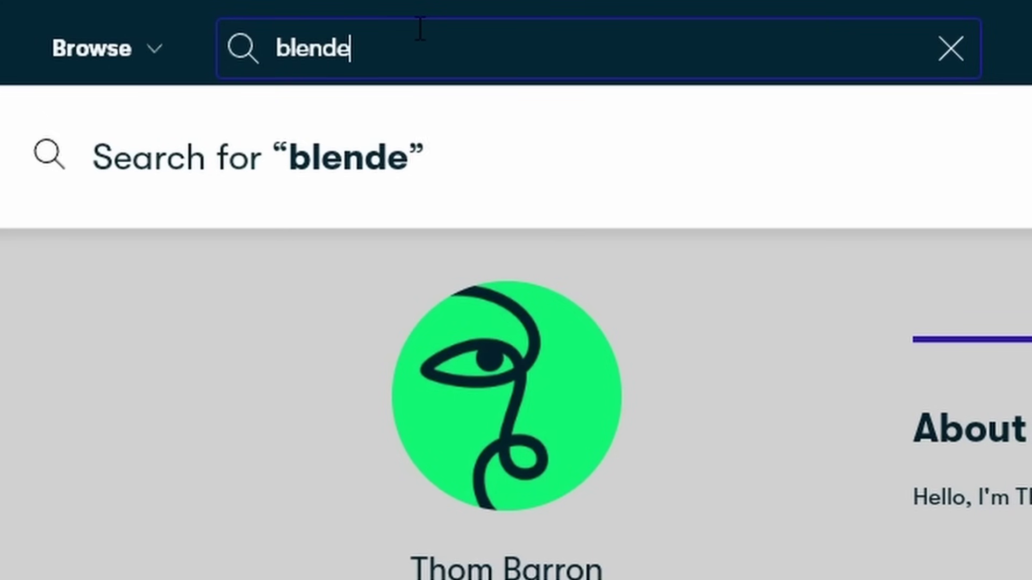
pyautogui.press('Return')
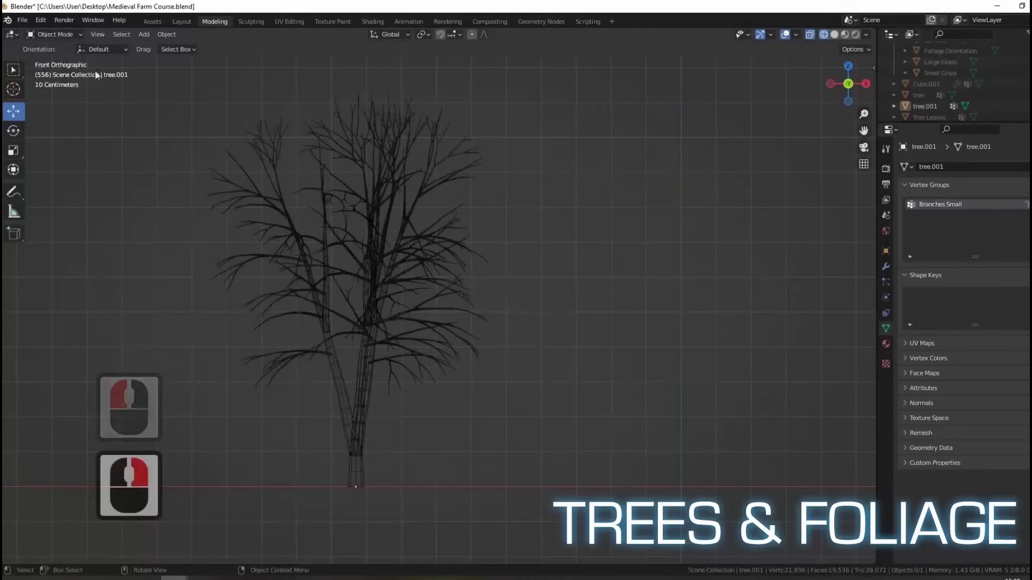
pyautogui.press('Tab')
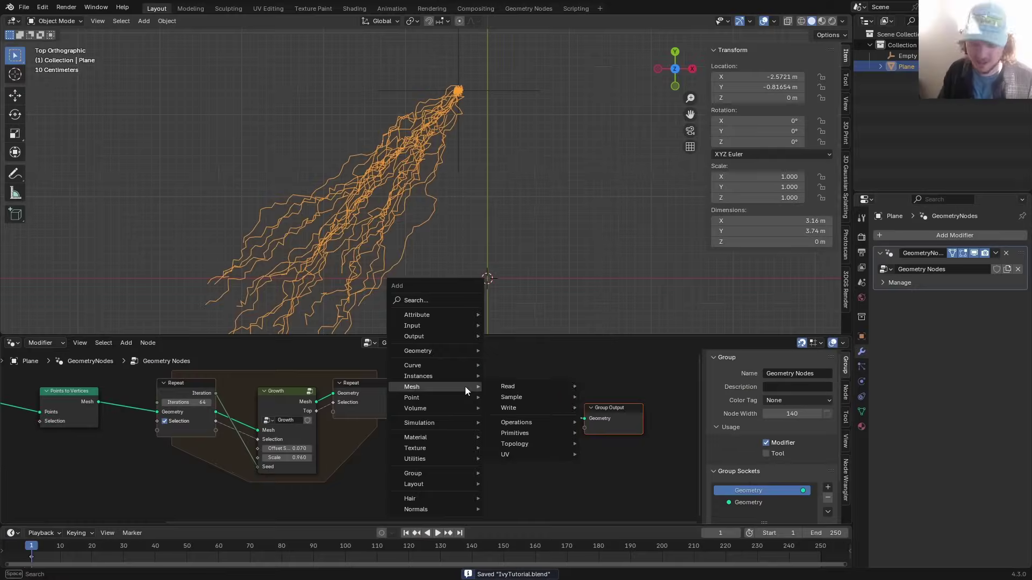
# Insert Mesh to Curve and a Fillet Curve in Poly mode with Limit Radius before Group Output.
pyautogui.write('mesh to c')
pyautogui.press('Return')
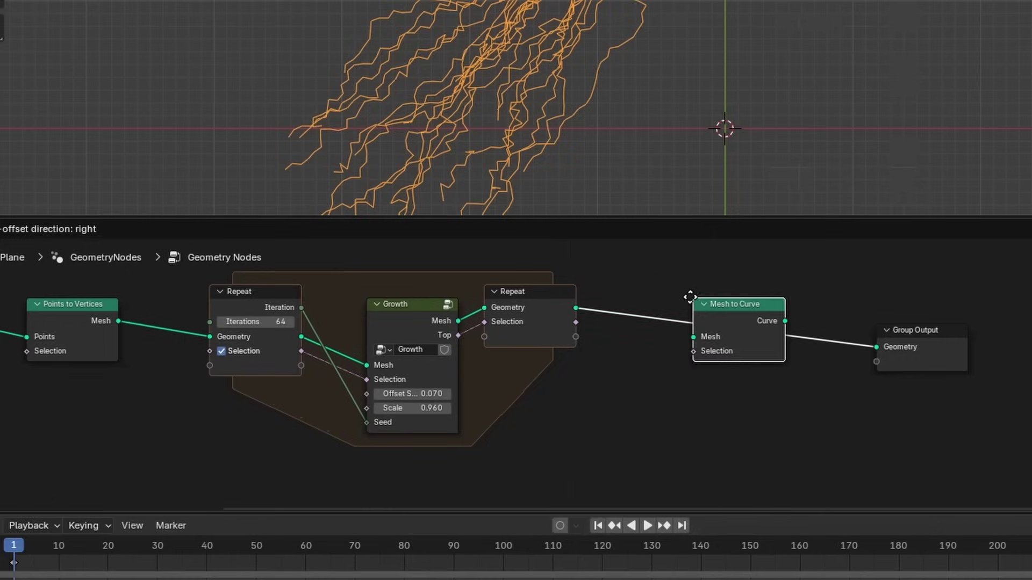
pyautogui.click(690, 297)
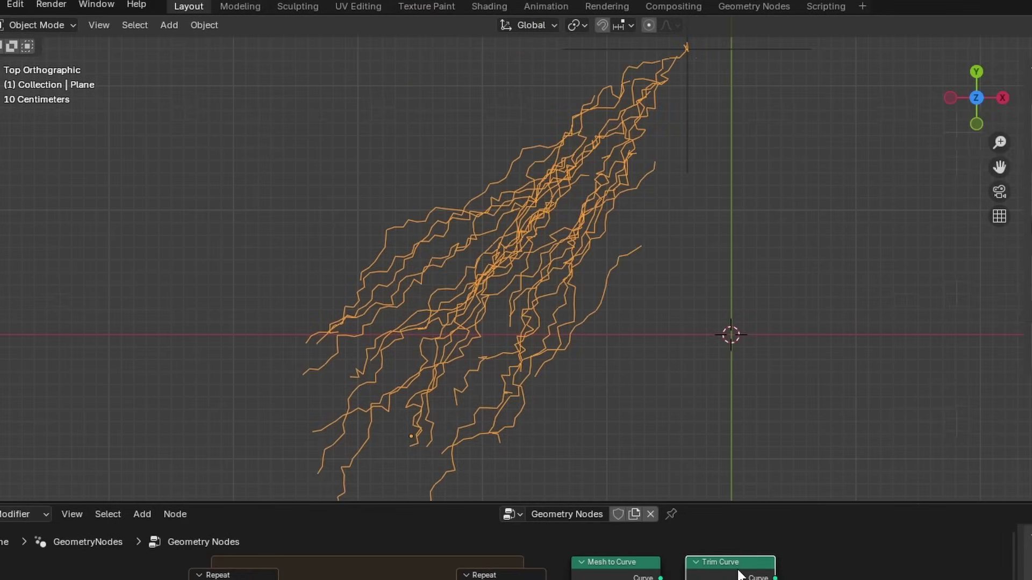
pyautogui.write('fill')
pyautogui.click(729, 521)
pyautogui.click(692, 560)
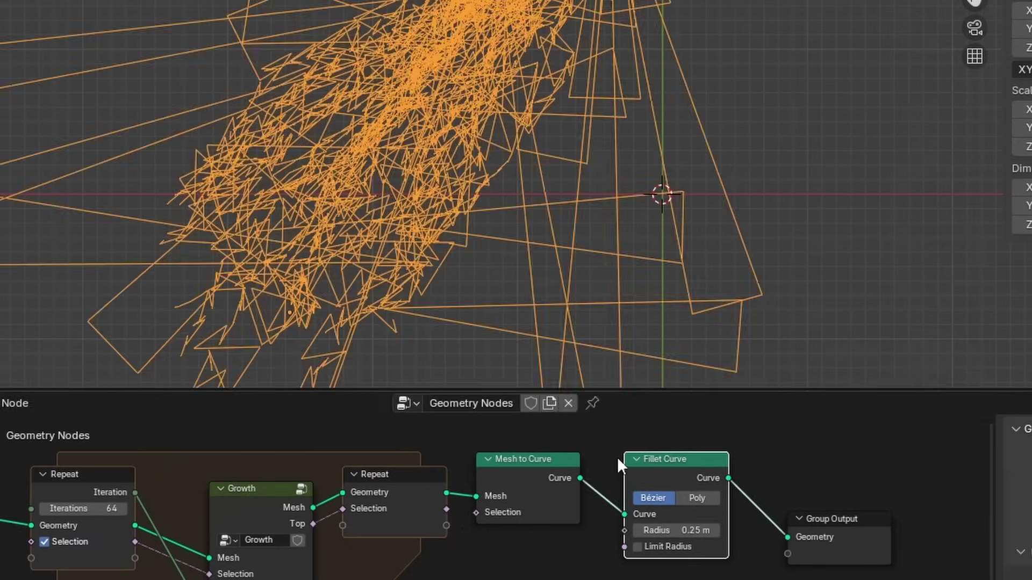
pyautogui.click(638, 546)
pyautogui.click(702, 502)
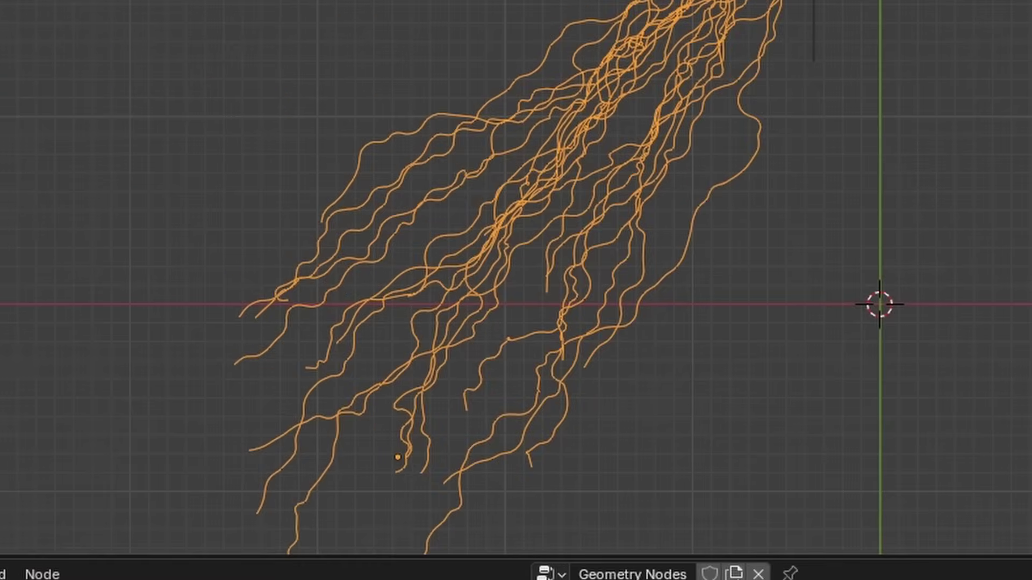
# Add a Curve to Mesh node before Group Output and a Curve Circle node for its profile.
pyautogui.moveTo(680, 301); pyautogui.dragTo(795, 318)
pyautogui.write('cur')
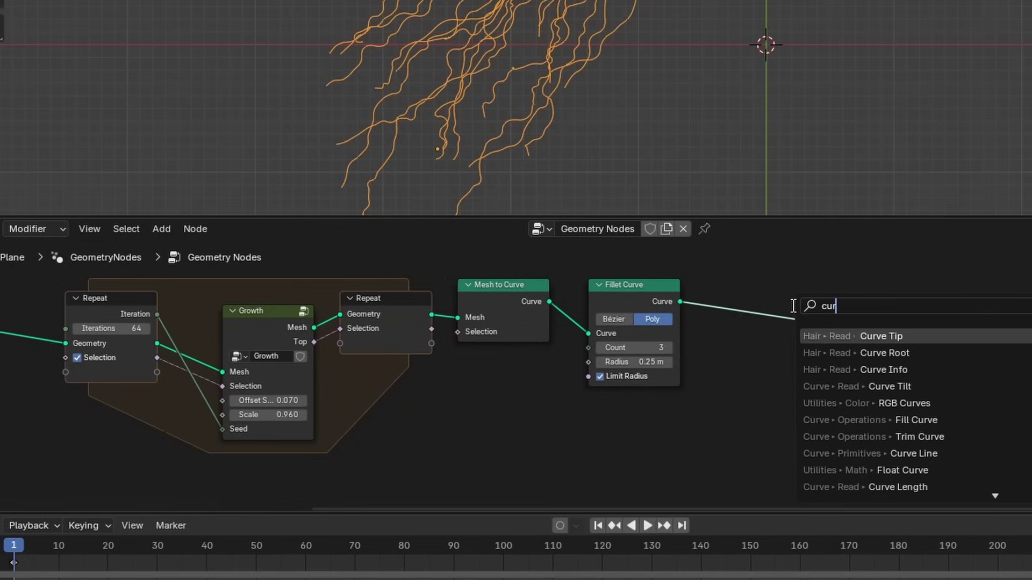
pyautogui.write('ve to m')
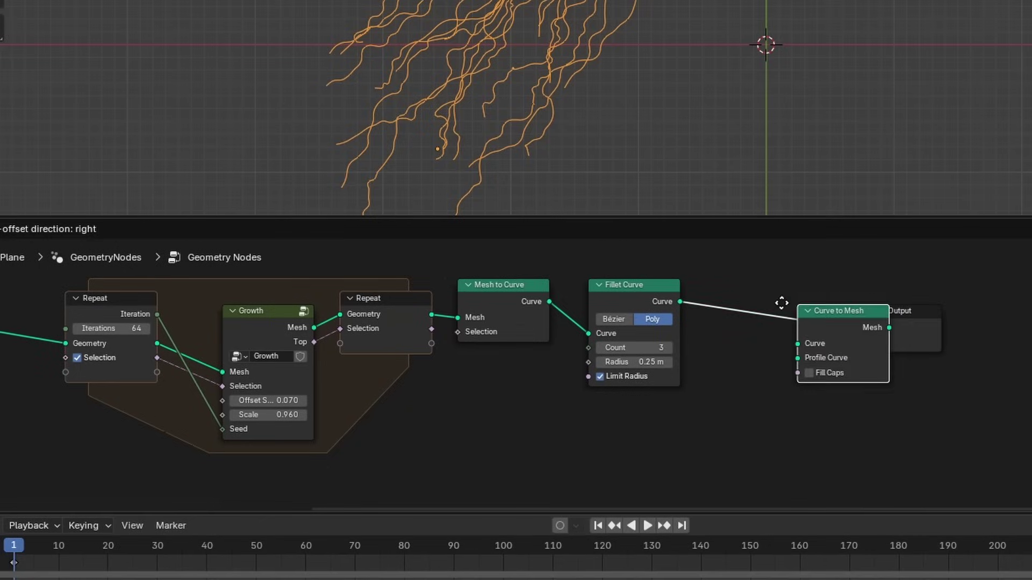
pyautogui.moveTo(764, 298); pyautogui.dragTo(713, 285)
pyautogui.hotkey('shift', 'a')
pyautogui.write('circ')
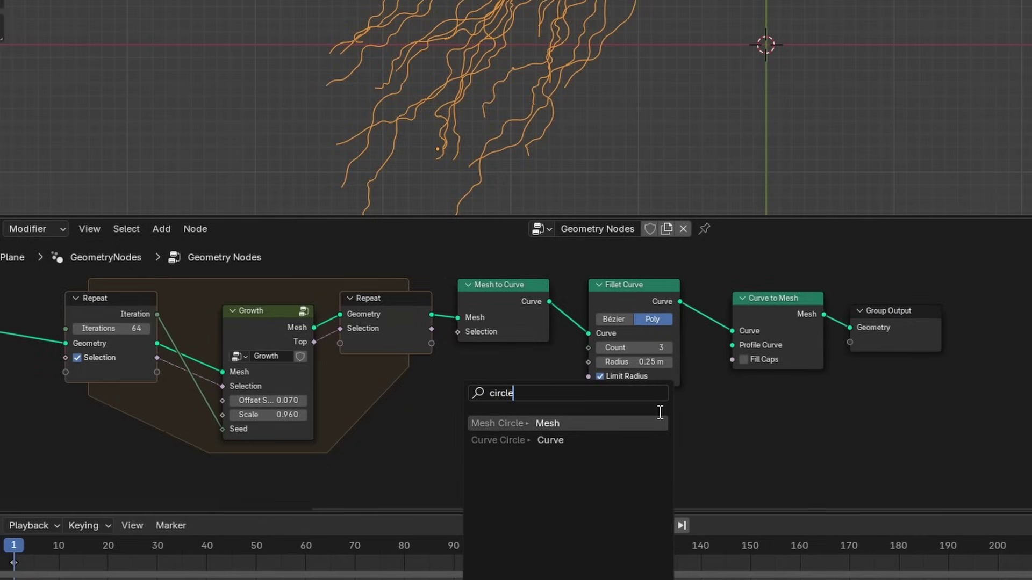
pyautogui.write('le')
pyautogui.click(660, 440)
pyautogui.click(658, 411)
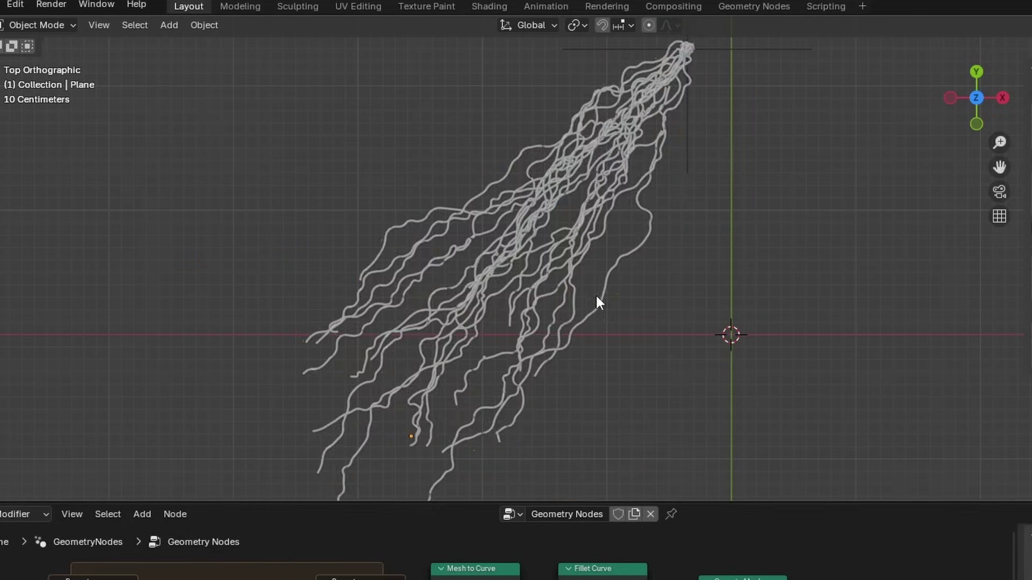
pyautogui.scroll(1, 591, 292)
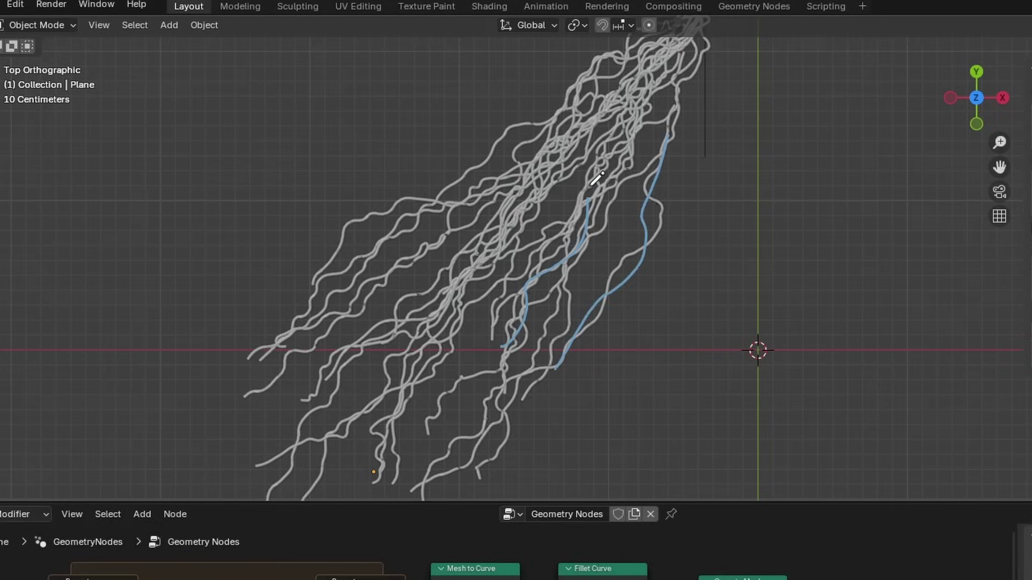
# Insert a Set Curve Radius node with a Random Value driving its Radius.
pyautogui.hotkey('shift', 'a')
pyautogui.write('set')
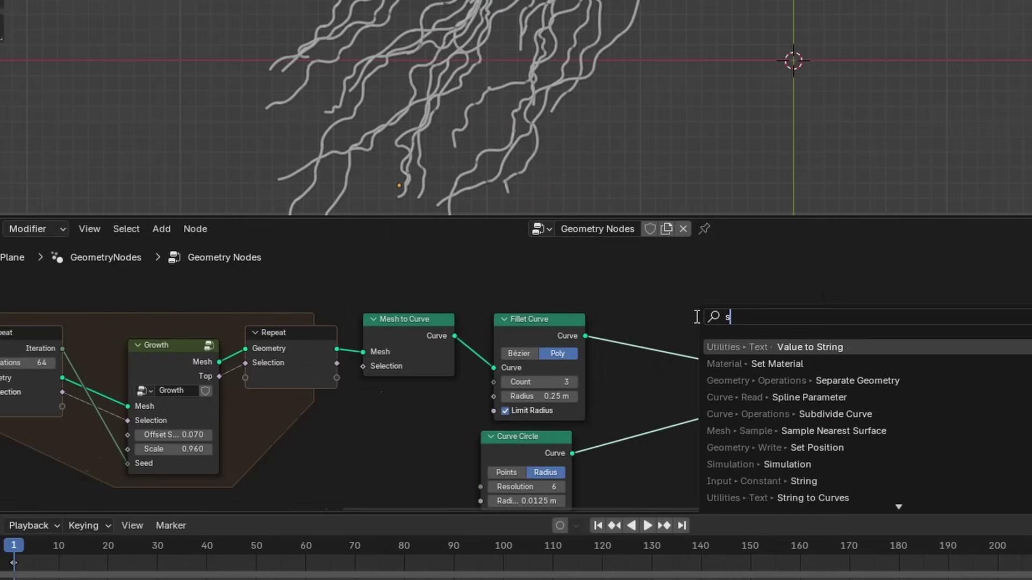
pyautogui.write(' rad')
pyautogui.press('Down')
pyautogui.press('Return')
pyautogui.click(701, 322)
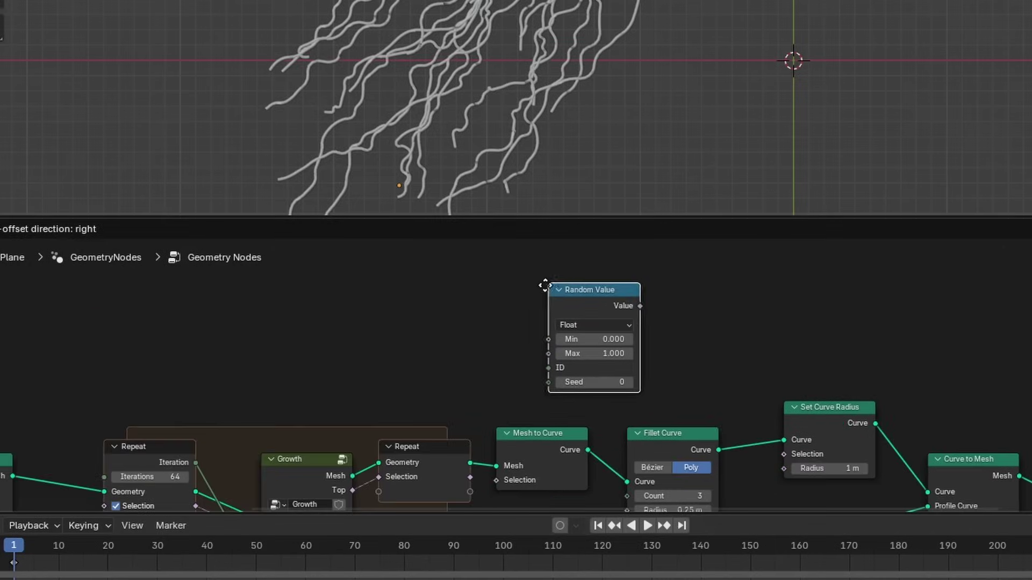
pyautogui.click(480, 285)
pyautogui.moveTo(574, 305); pyautogui.dragTo(782, 468)
pyautogui.scroll(2, 521, 286)
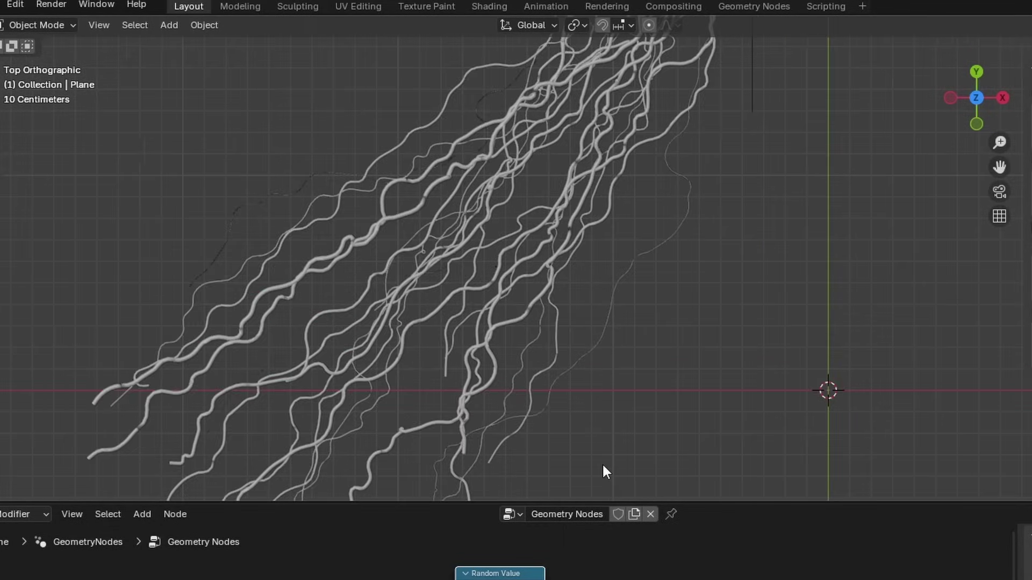
# Pass the random value through an Evaluate on Domain node and choose its domain.
pyautogui.moveTo(574, 306); pyautogui.dragTo(650, 323)
pyautogui.write('domain')
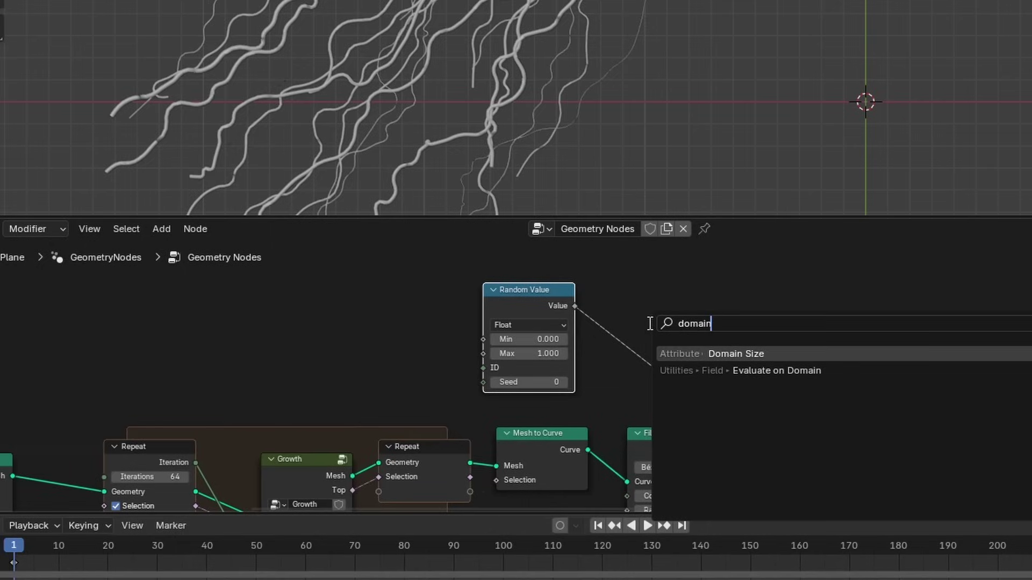
pyautogui.press('Down')
pyautogui.press('Return')
pyautogui.click(660, 340)
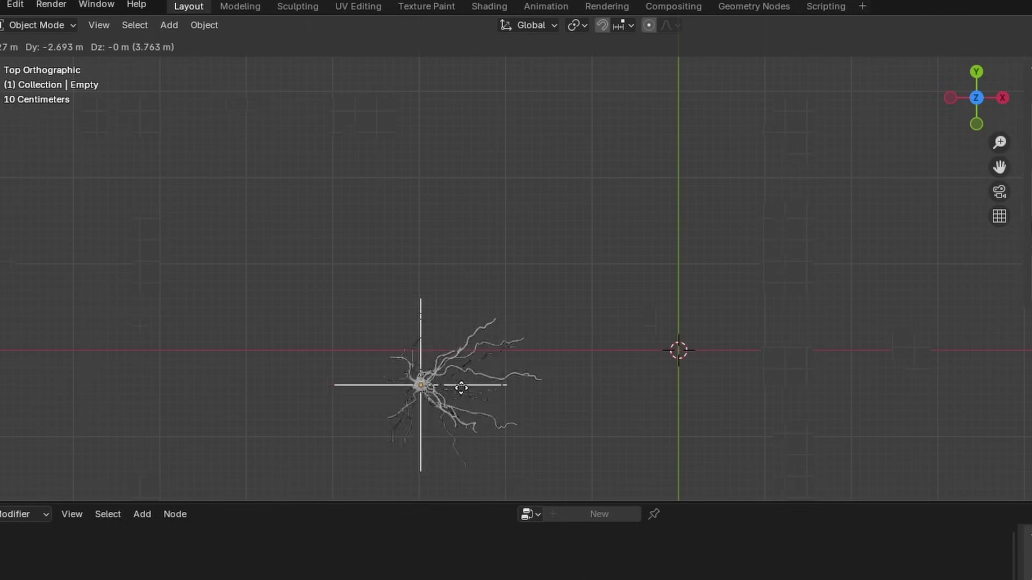
pyautogui.moveTo(461, 387); pyautogui.dragTo(671, 143)
# Move the root Empty to the top of the cylinder.
pyautogui.click(597, 255)
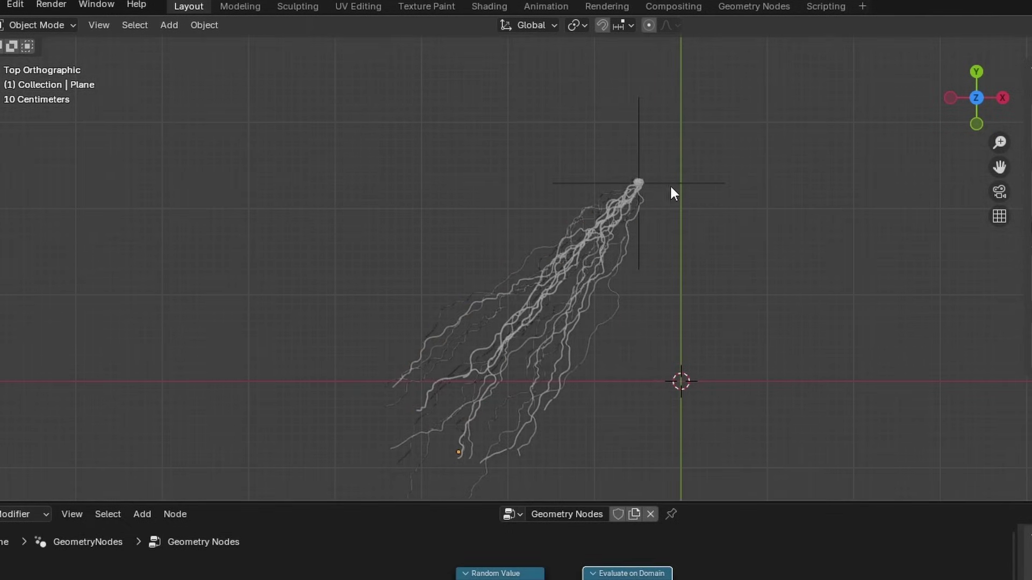
pyautogui.moveTo(672, 192)
pyautogui.mouseDown()
pyautogui.moveTo(706, 351)
pyautogui.moveTo(569, 381)
pyautogui.moveTo(516, 361)
pyautogui.moveTo(514, 223)
pyautogui.moveTo(687, 189)
pyautogui.moveTo(827, 277)
pyautogui.moveTo(846, 349)
pyautogui.moveTo(674, 355)
pyautogui.moveTo(548, 307)
pyautogui.moveTo(649, 196)
pyautogui.moveTo(460, 254)
pyautogui.moveTo(430, 373)
pyautogui.moveTo(629, 442)
pyautogui.moveTo(658, 308)
pyautogui.moveTo(582, 227)
pyautogui.moveTo(558, 219)
pyautogui.mouseUp()
pyautogui.moveTo(559, 338); pyautogui.dragTo(564, 192, button='middle')
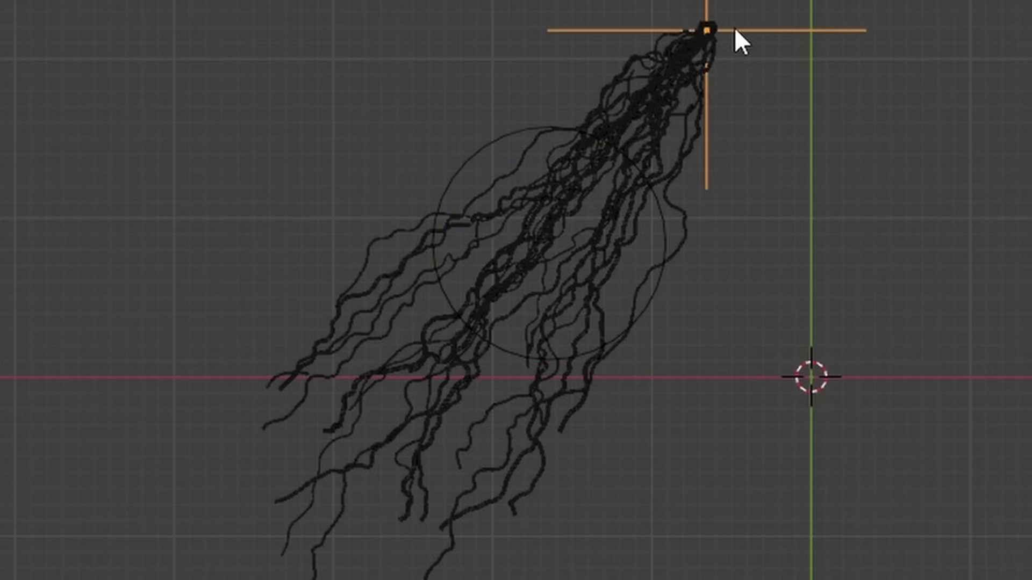
pyautogui.press('g')
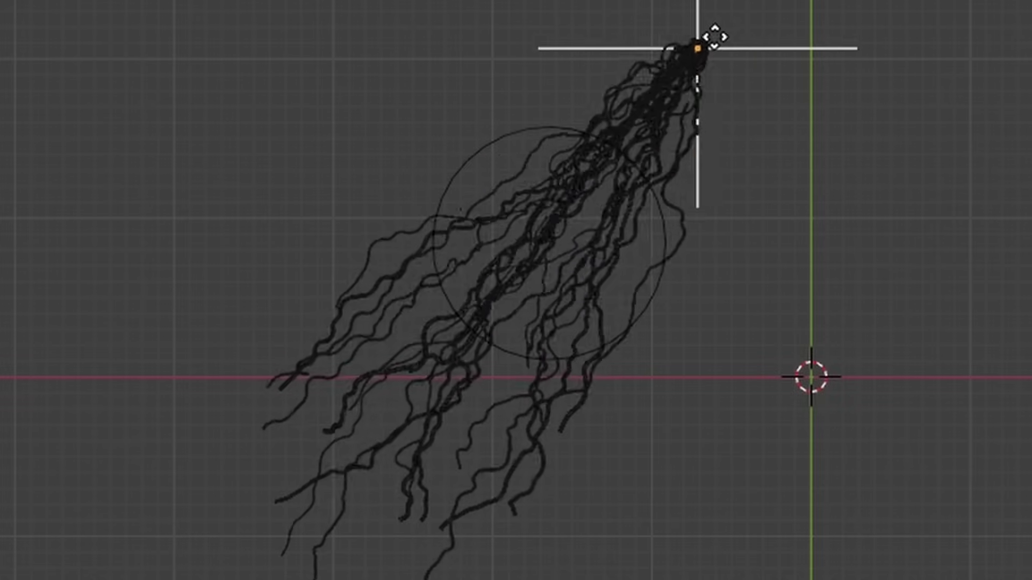
pyautogui.click(709, 33)
# Reselect the Plane and annotate the strand growth path continuing past the cylinder edge.
pyautogui.moveTo(420, 272)
pyautogui.mouseDown()
pyautogui.moveTo(460, 160)
pyautogui.moveTo(482, 158)
pyautogui.mouseUp()
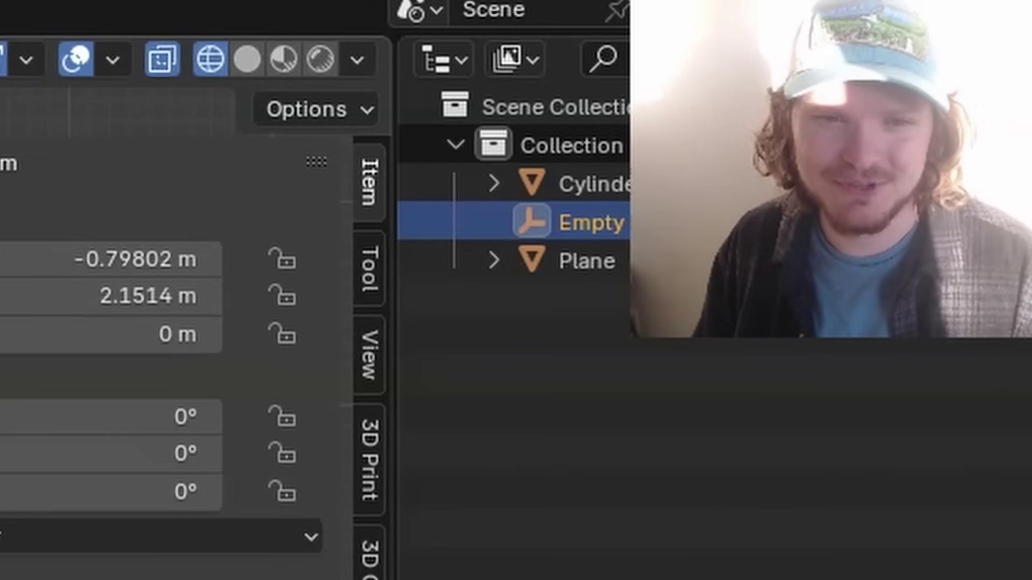
pyautogui.click(586, 262)
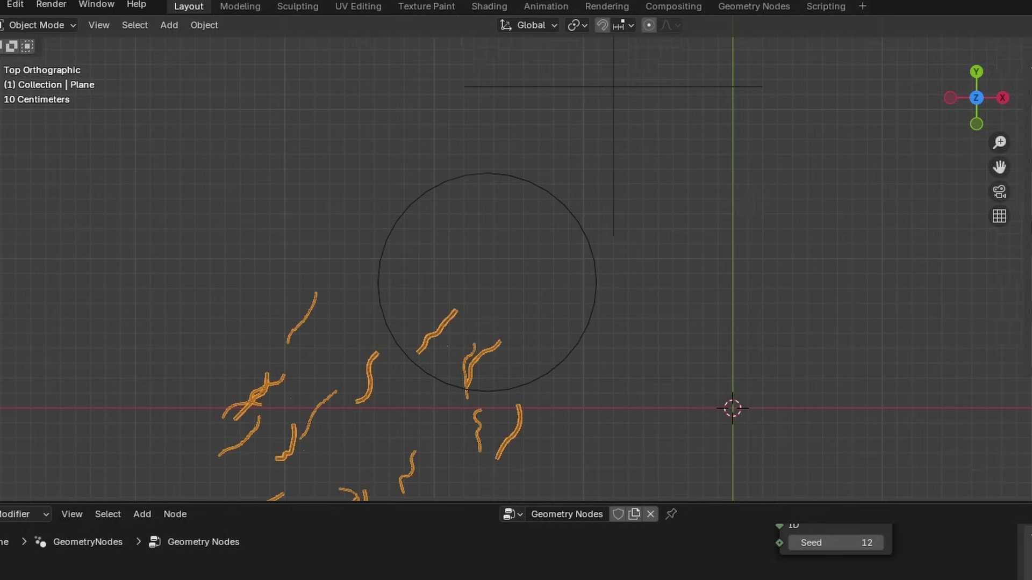
pyautogui.scroll(6, 475, 342)
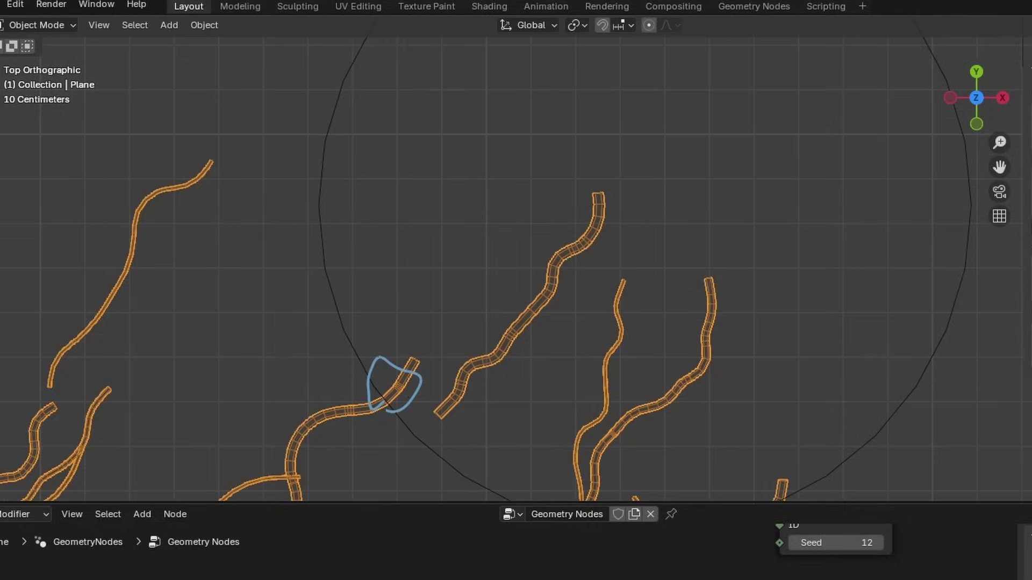
pyautogui.scroll(2, 446, 406)
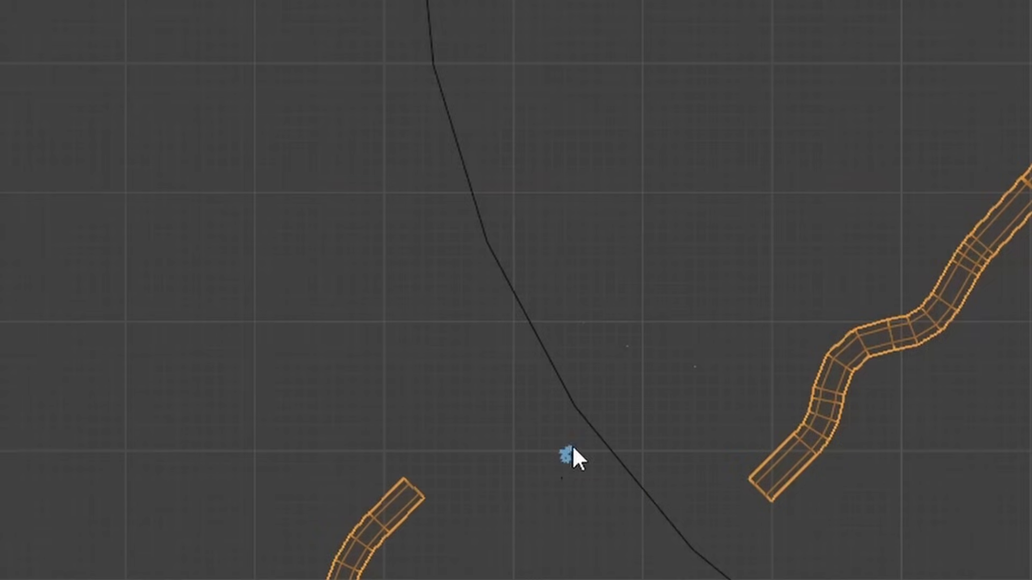
pyautogui.moveTo(565, 454)
pyautogui.mouseDown()
pyautogui.moveTo(638, 375)
pyautogui.moveTo(613, 391)
pyautogui.mouseUp()
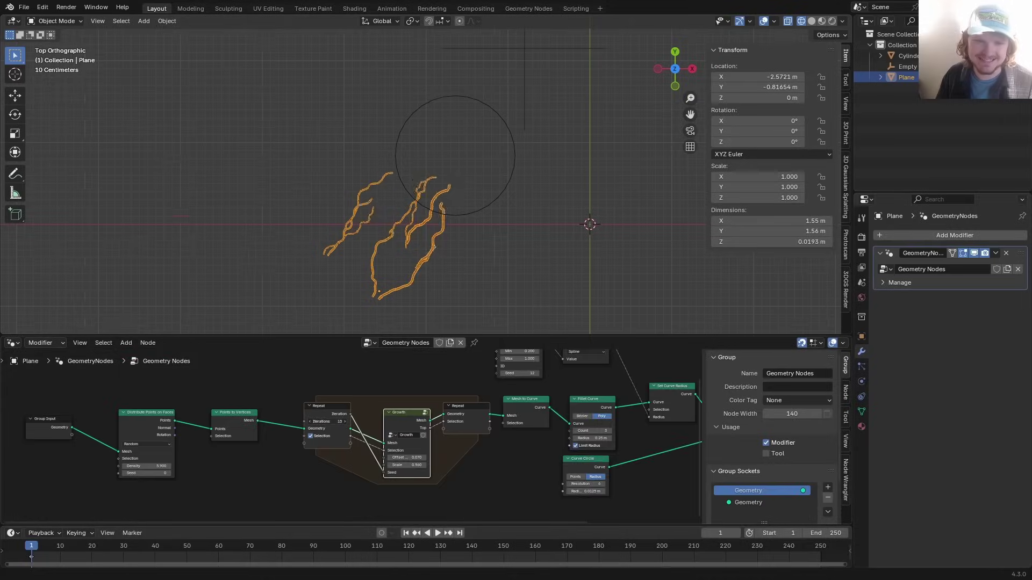
# Add a Raycast node with ray direction Z set to 1.
pyautogui.moveTo(398, 140); pyautogui.dragTo(434, 198, button='middle')
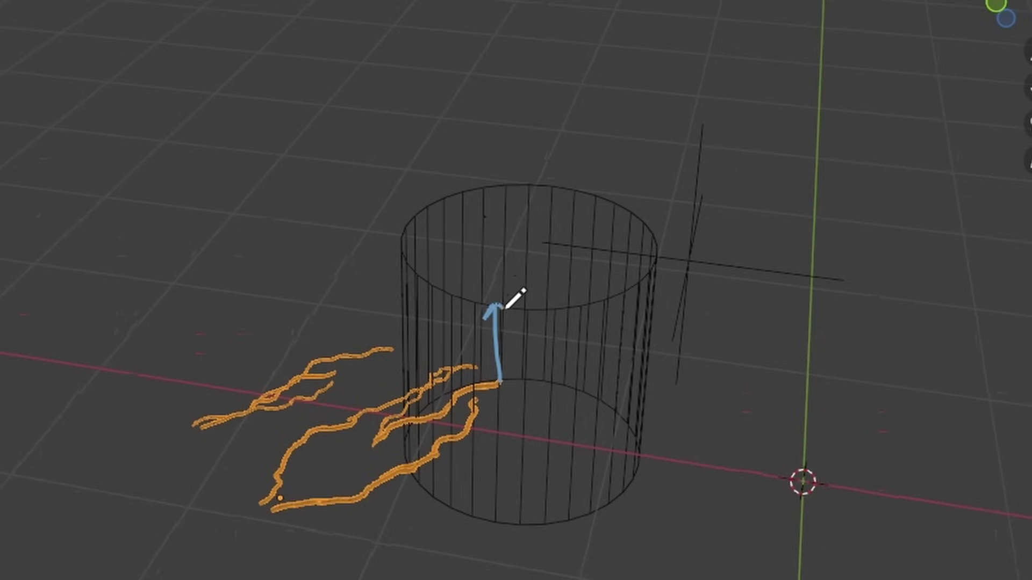
pyautogui.hotkey('shift', 'z')
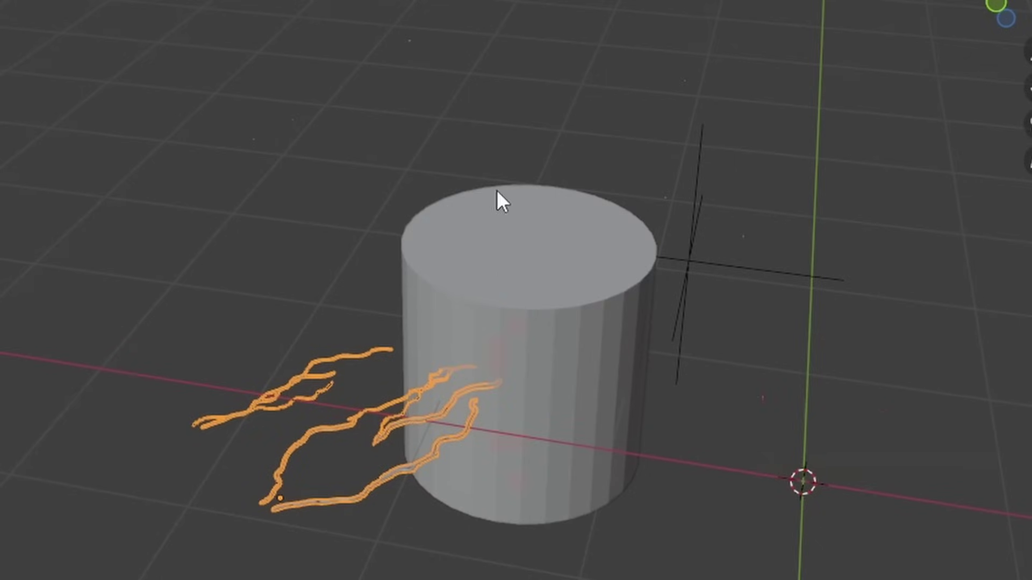
pyautogui.press('KP_7')
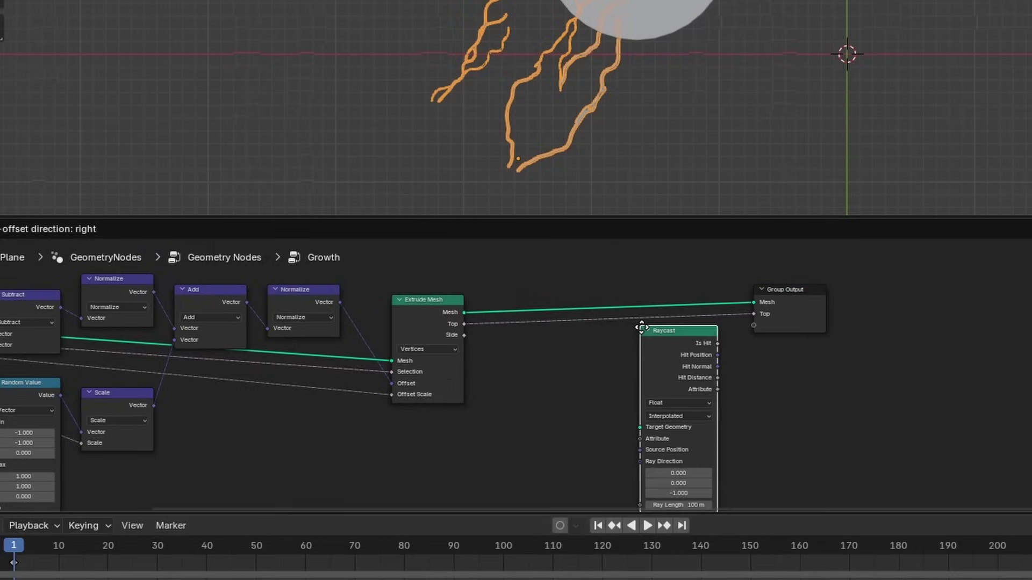
pyautogui.click(602, 338)
pyautogui.scroll(2, 627, 379)
pyautogui.doubleClick(621, 446)
pyautogui.write('1')
pyautogui.press('Return')
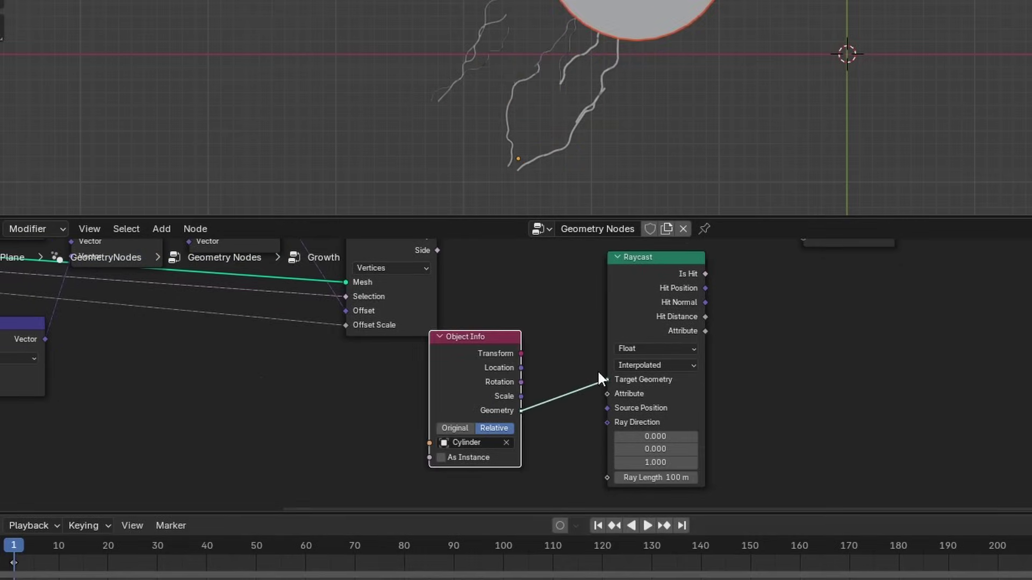
# Insert a Set Position node before the group output, using Raycast's Is Hit as its Selection.
pyautogui.moveTo(570, 408); pyautogui.dragTo(537, 473, button='middle')
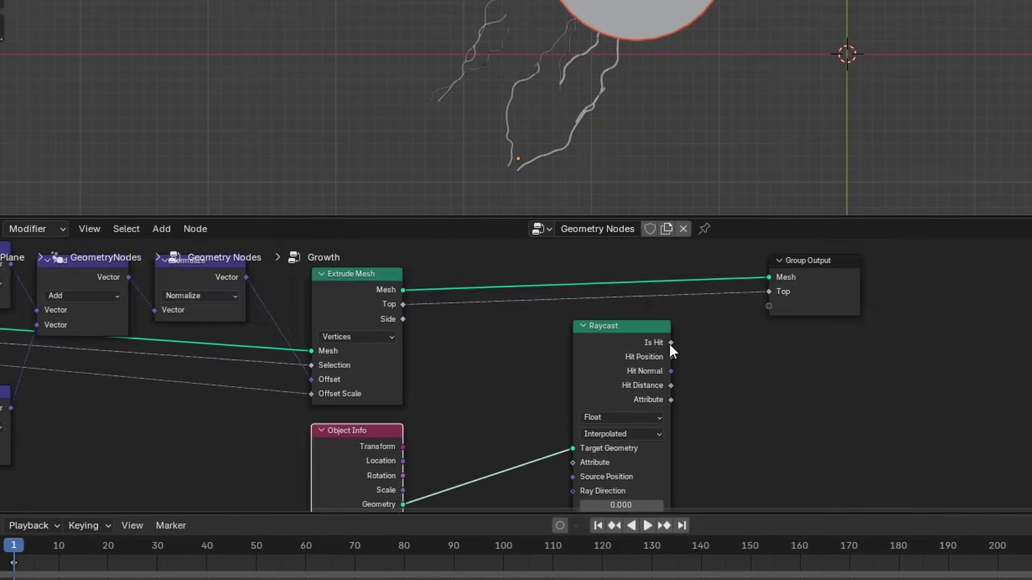
pyautogui.moveTo(670, 341); pyautogui.dragTo(690, 332)
pyautogui.moveTo(487, 366); pyautogui.dragTo(340, 361)
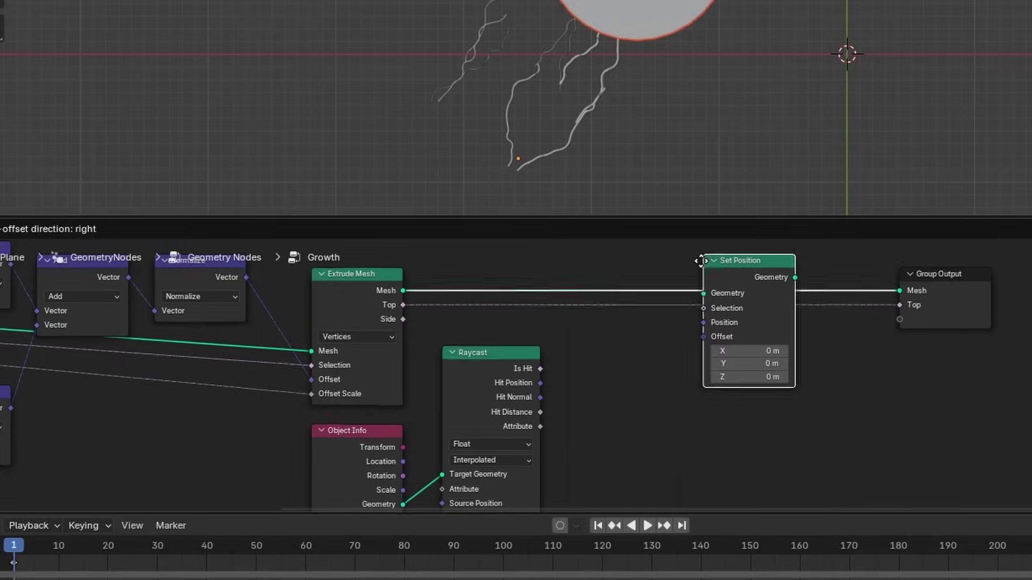
pyautogui.click(737, 279)
pyautogui.moveTo(540, 377); pyautogui.dragTo(689, 313)
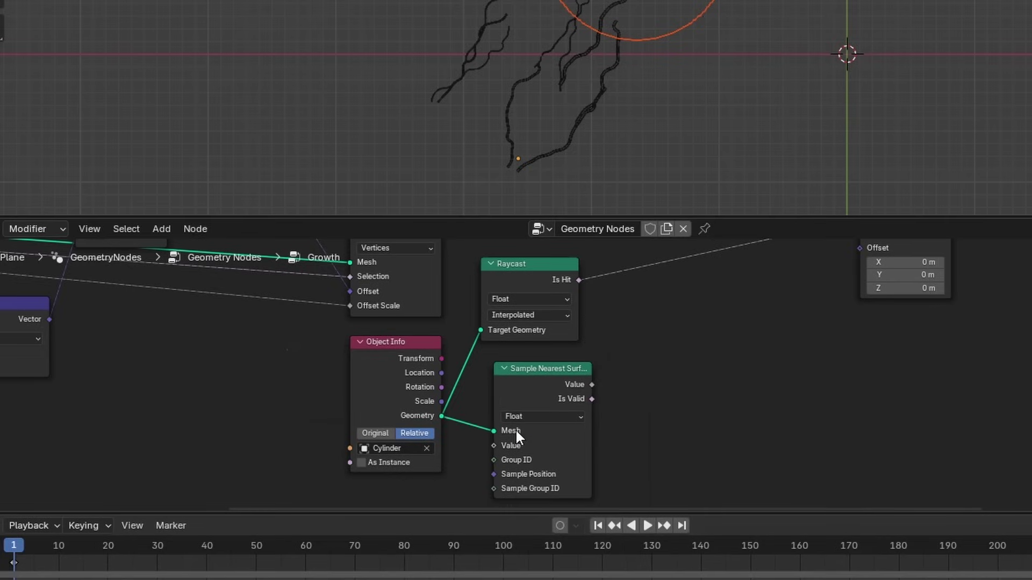
# Set Sample Nearest Surface to Vector and feed a Position node into its Value.
pyautogui.click(540, 417)
pyautogui.click(534, 446)
pyautogui.moveTo(499, 458); pyautogui.dragTo(517, 405, button='middle')
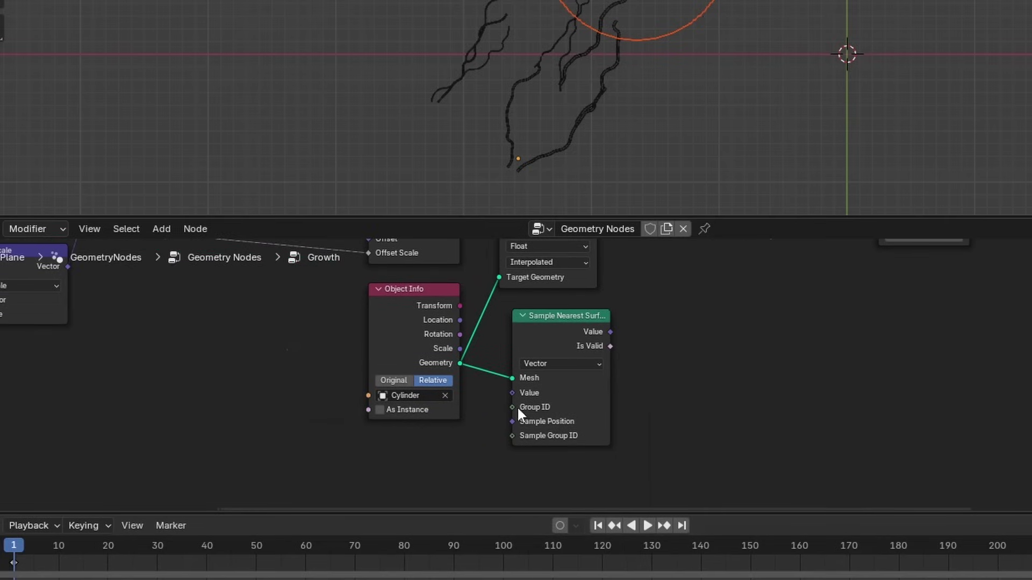
pyautogui.moveTo(512, 393); pyautogui.dragTo(429, 437)
pyautogui.write('position')
pyautogui.press('Return')
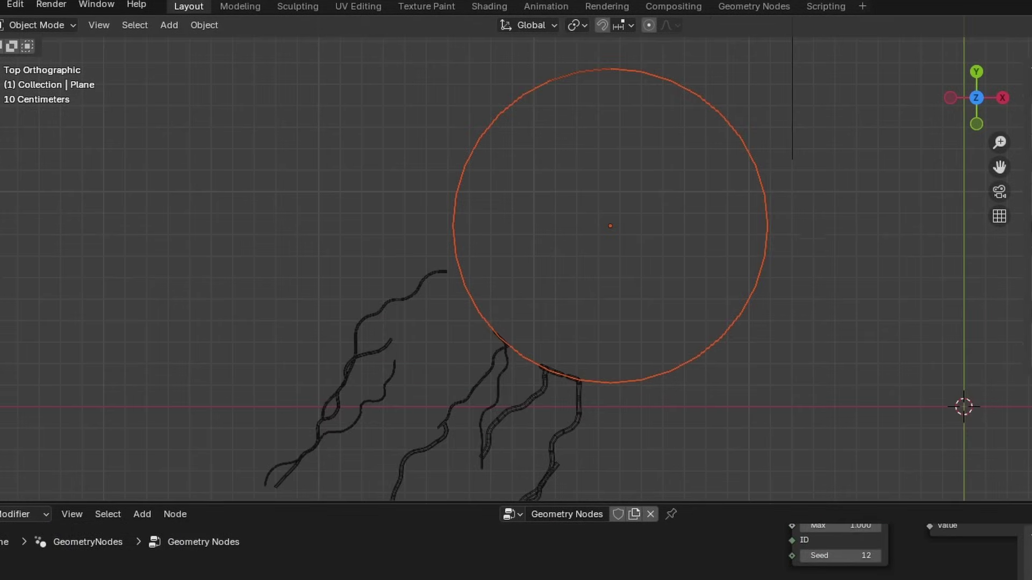
# Shift the cylinder slightly left and down, then reselect the Plane and the root Empty.
pyautogui.scroll(-3, 637, 350)
pyautogui.keyDown('shift'); pyautogui.moveTo(687, 299); pyautogui.dragTo(629, 340, button='middle'); pyautogui.keyUp('shift')
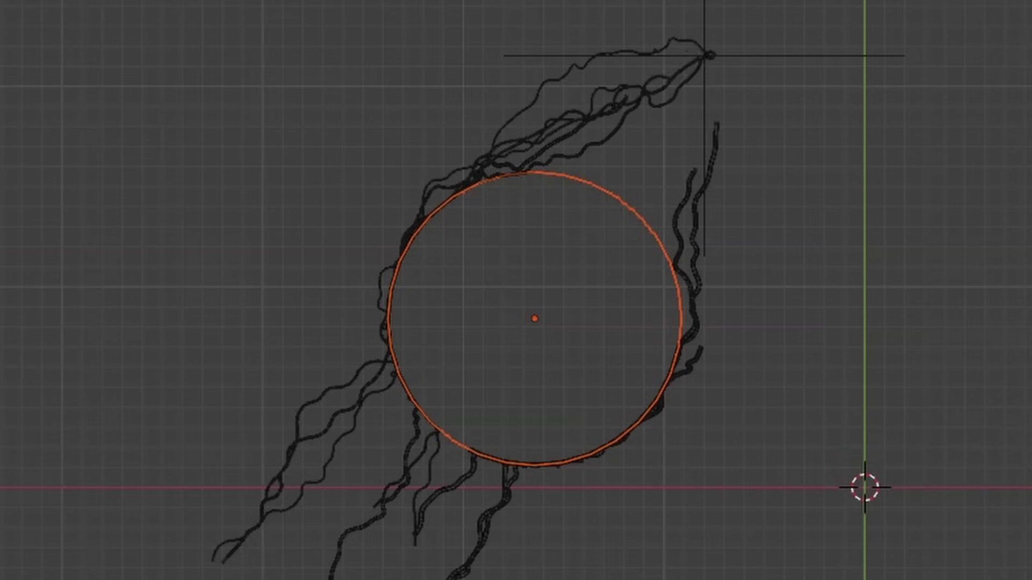
pyautogui.moveTo(647, 217); pyautogui.dragTo(604, 230)
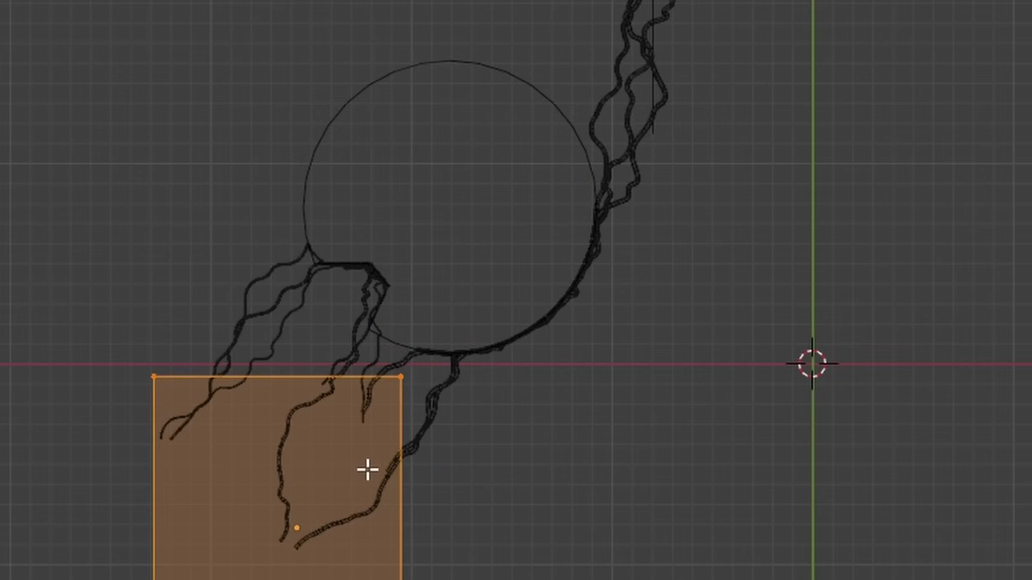
pyautogui.scroll(-2, 369, 468)
pyautogui.hotkey('alt', 'a')
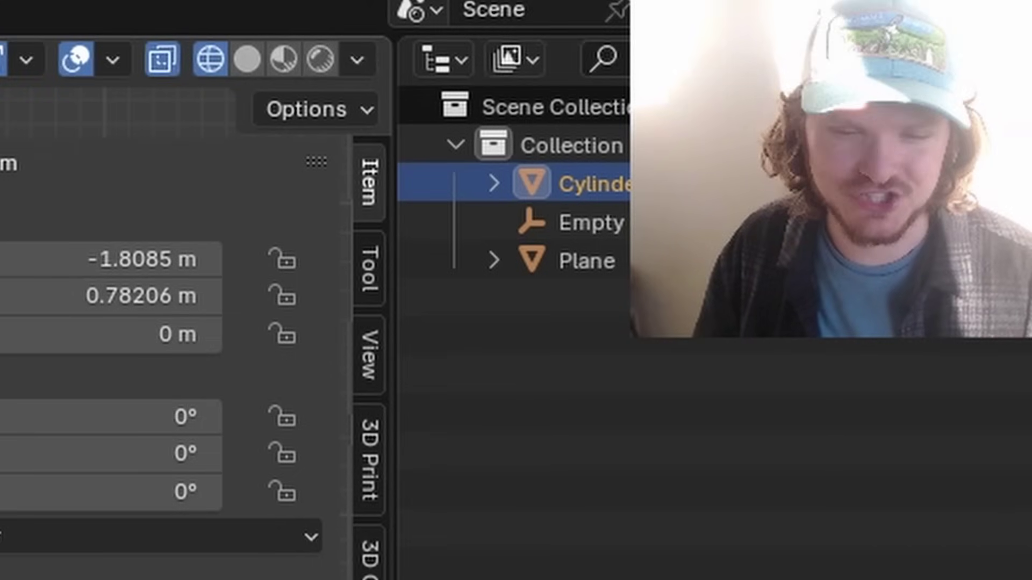
pyautogui.click(587, 262)
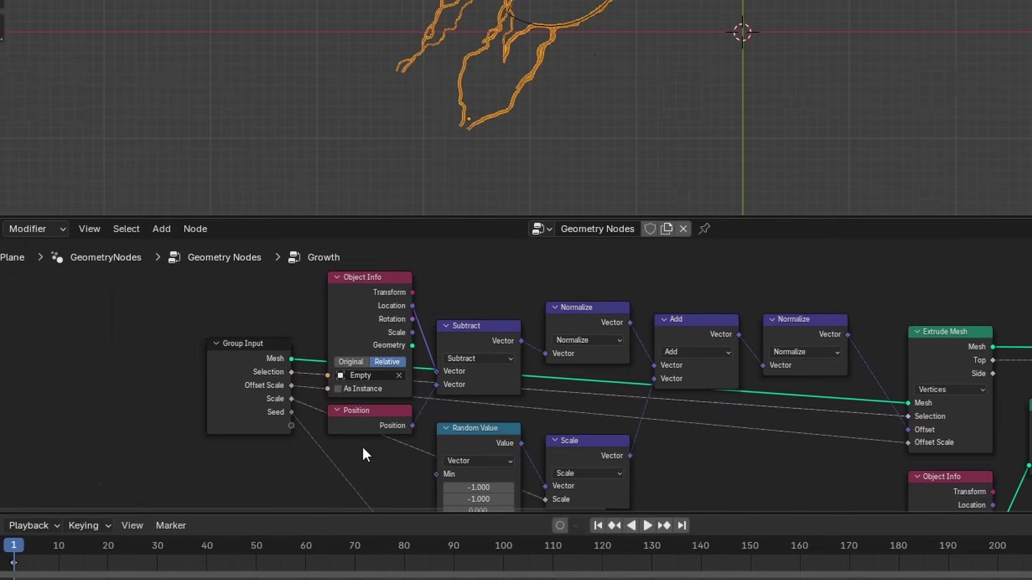
pyautogui.moveTo(363, 455); pyautogui.dragTo(430, 318)
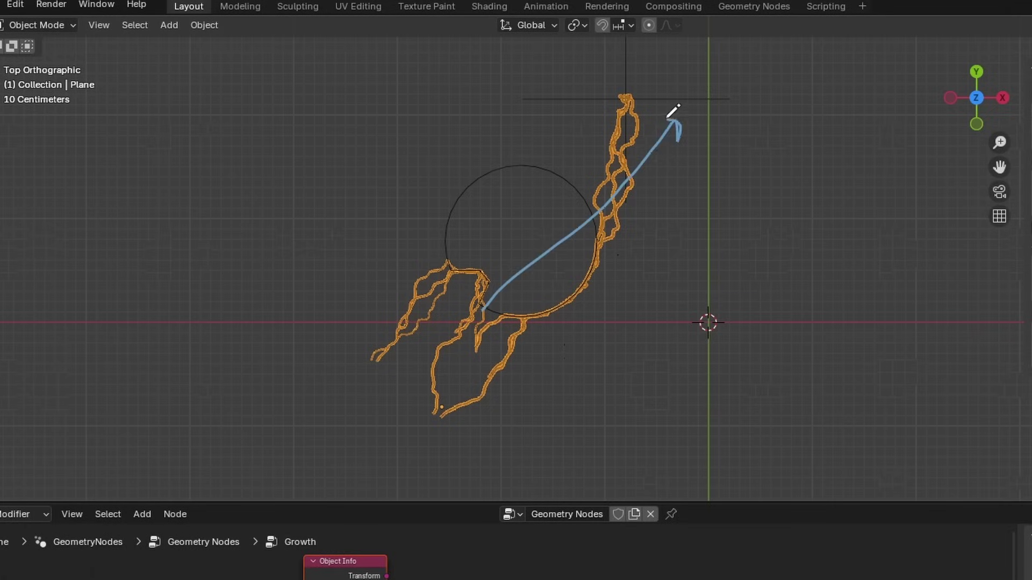
pyautogui.click(682, 99)
# Set the Random Value direction's Min Z to -1 and Max Z to 1.
pyautogui.press('g')
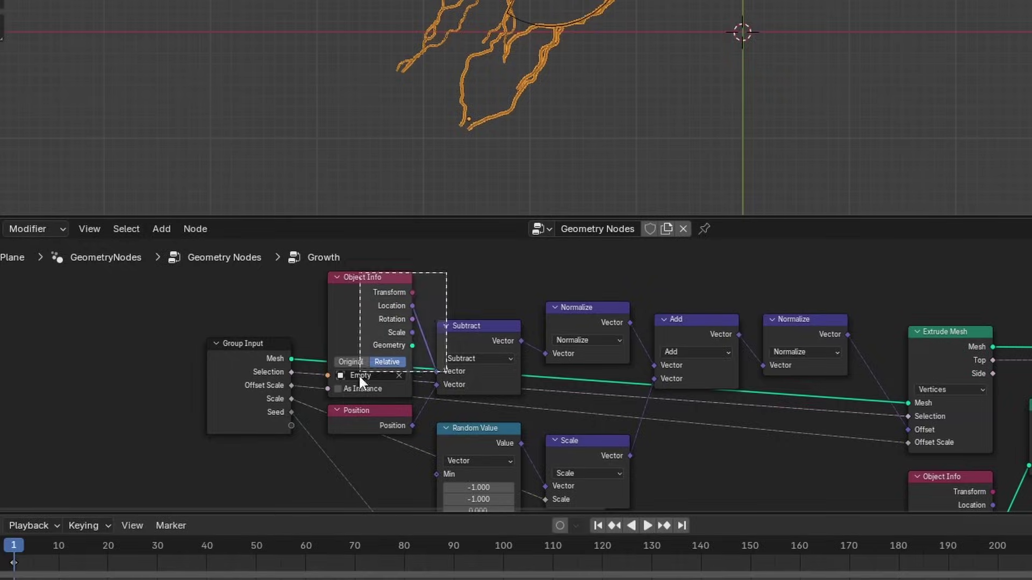
pyautogui.moveTo(360, 374); pyautogui.dragTo(417, 389)
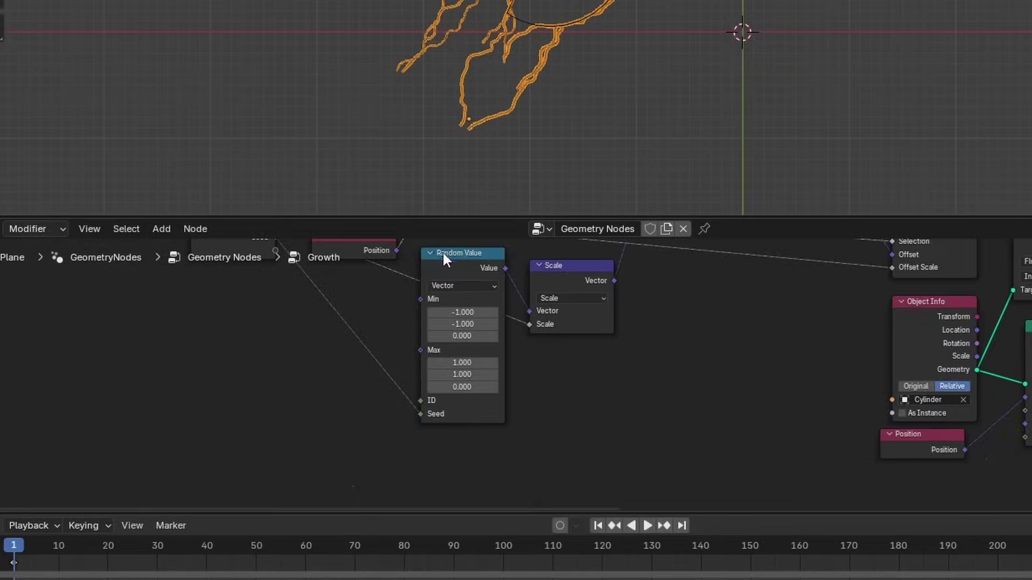
pyautogui.scroll(2, 506, 373)
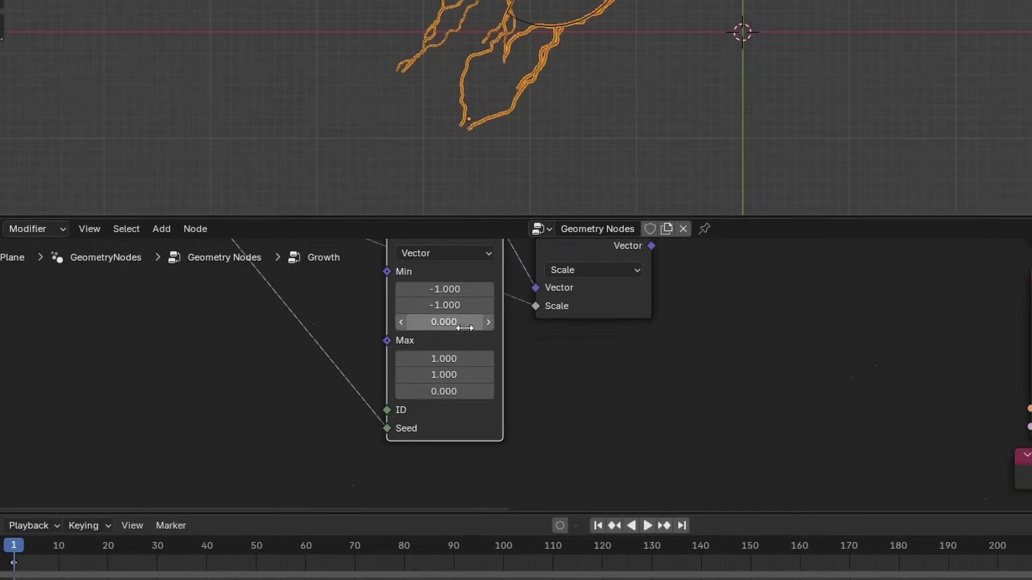
pyautogui.click(465, 322)
pyautogui.press('BackSpace')
pyautogui.write('-1')
pyautogui.press('Return')
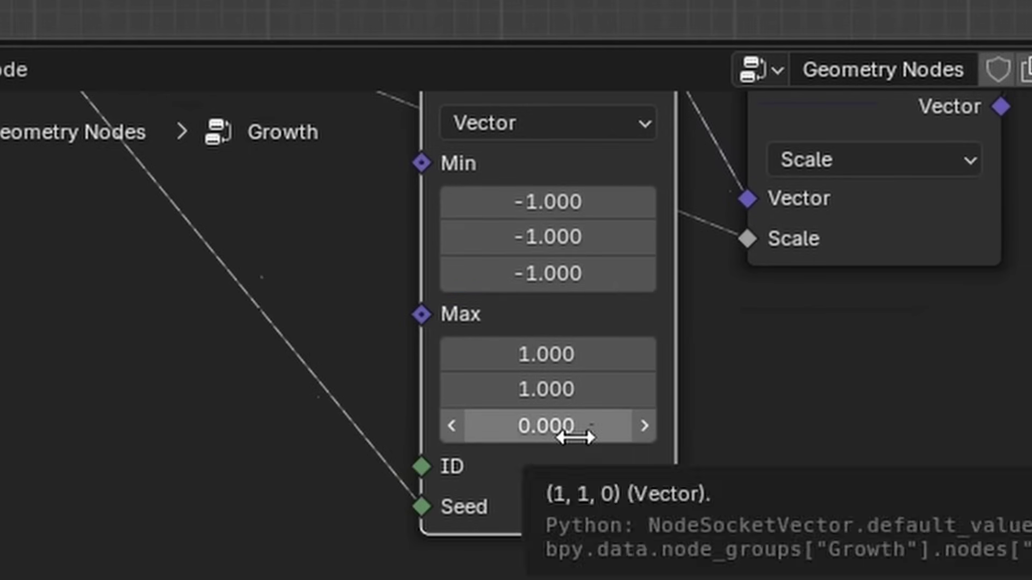
pyautogui.click(574, 436)
pyautogui.write('1')
pyautogui.press('Return')
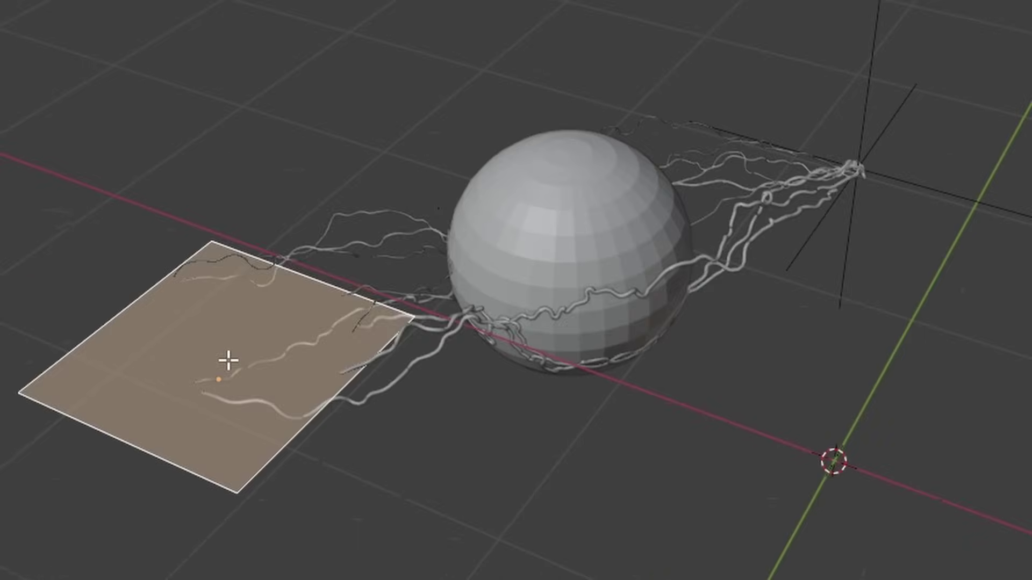
# Raise the plane along Z and inspect the strands over the sphere in top and wireframe orbit views.
pyautogui.press('g')
pyautogui.press('z')
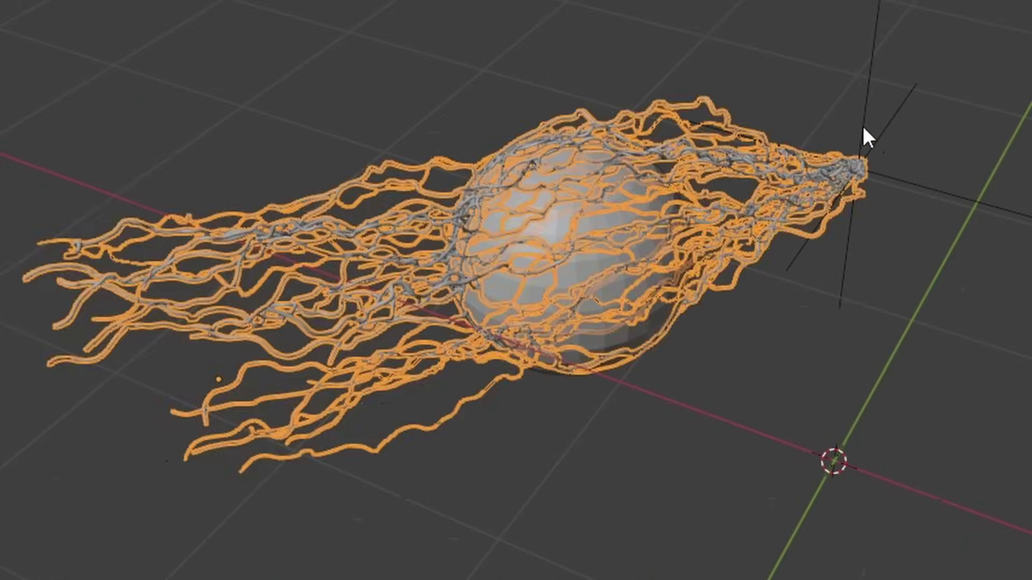
pyautogui.click(863, 129)
pyautogui.press('KP_7')
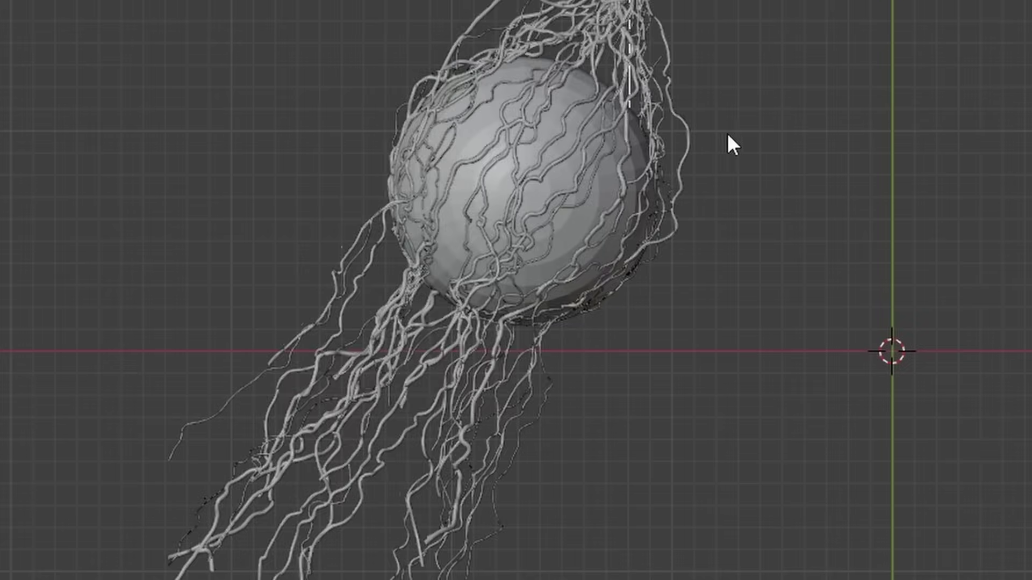
pyautogui.moveTo(723, 133); pyautogui.dragTo(465, 134, button='middle')
pyautogui.scroll(4, 496, 138)
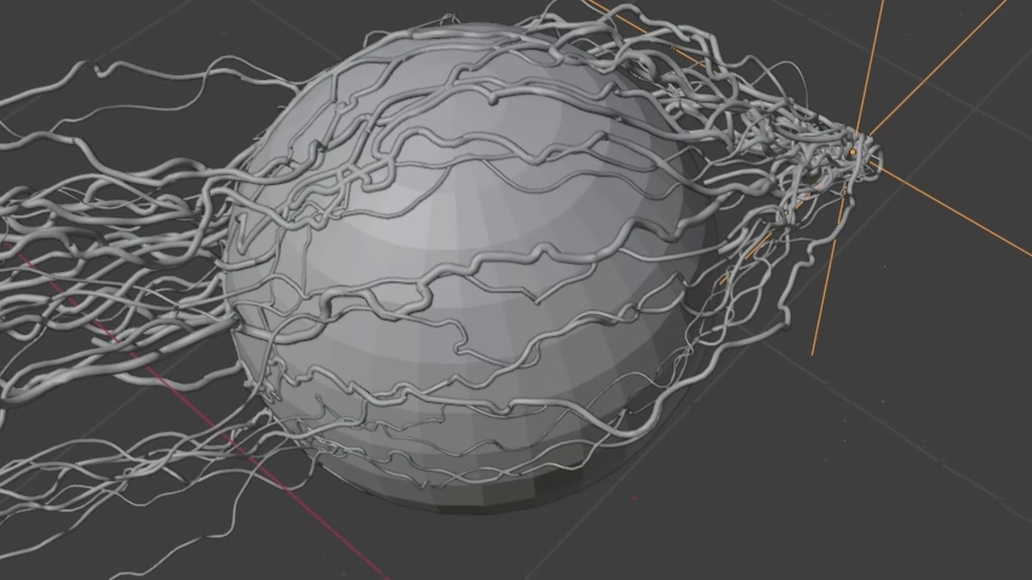
pyautogui.hotkey('shift', 'z')
pyautogui.moveTo(613, 198)
pyautogui.mouseDown(button='middle')
pyautogui.moveTo(776, 156)
pyautogui.moveTo(712, 138)
pyautogui.moveTo(833, 154)
pyautogui.mouseUp(button='middle')
pyautogui.scroll(-3, 832, 154)
# Check the front view in solid shading and sketch two annotation strokes across it.
pyautogui.hotkey('shift', 'z')
pyautogui.press('KP_1')
pyautogui.scroll(4, 518, 392)
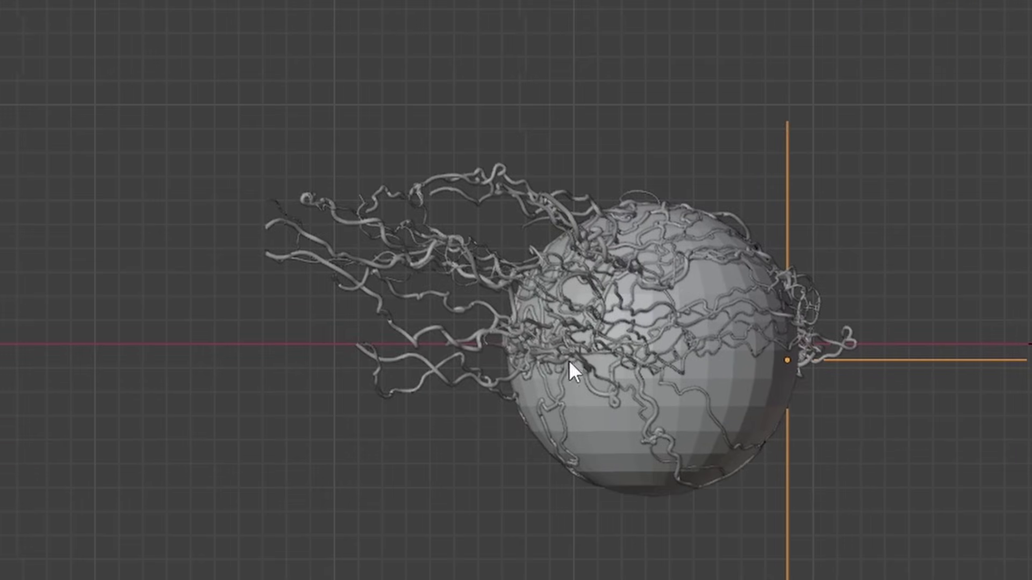
pyautogui.moveTo(191, 335)
pyautogui.mouseDown()
pyautogui.moveTo(740, 337)
pyautogui.moveTo(971, 355)
pyautogui.mouseUp()
pyautogui.scroll(3, 610, 246)
pyautogui.moveTo(189, 438)
pyautogui.mouseDown()
pyautogui.moveTo(279, 426)
pyautogui.moveTo(62, 434)
pyautogui.mouseUp()
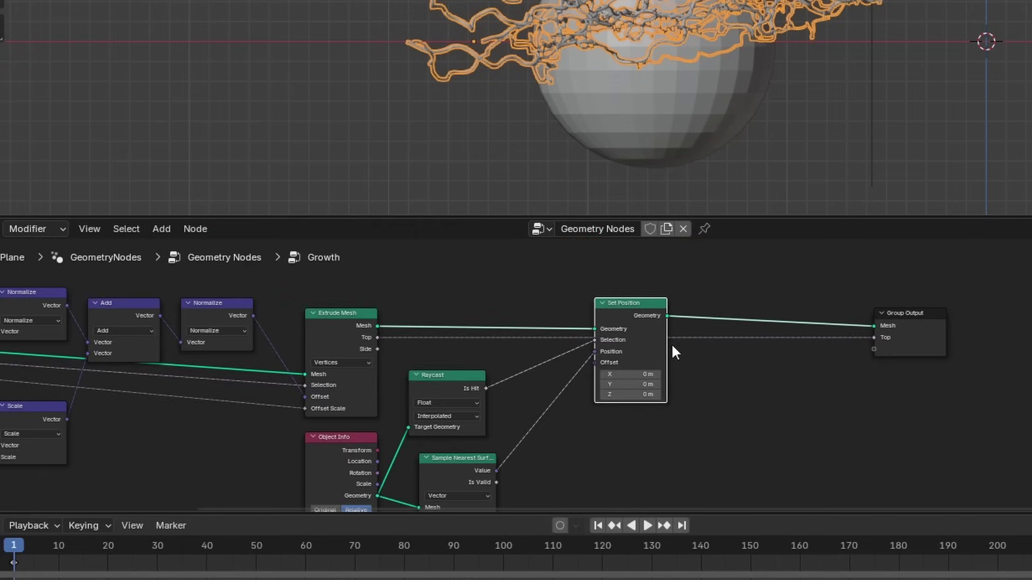
# Duplicate the Set Position node onto the link and play the growth animation.
pyautogui.moveTo(644, 303); pyautogui.dragTo(822, 307)
pyautogui.scroll(2, 822, 307)
pyautogui.hotkey('shift', 'd')
pyautogui.click(559, 324)
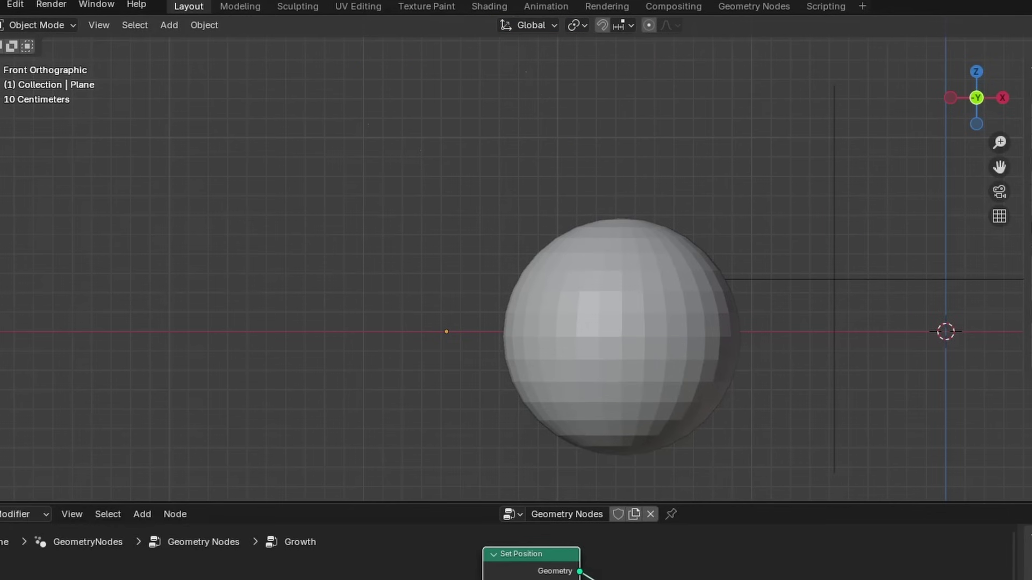
pyautogui.press('space')
pyautogui.moveTo(459, 371); pyautogui.dragTo(486, 366)
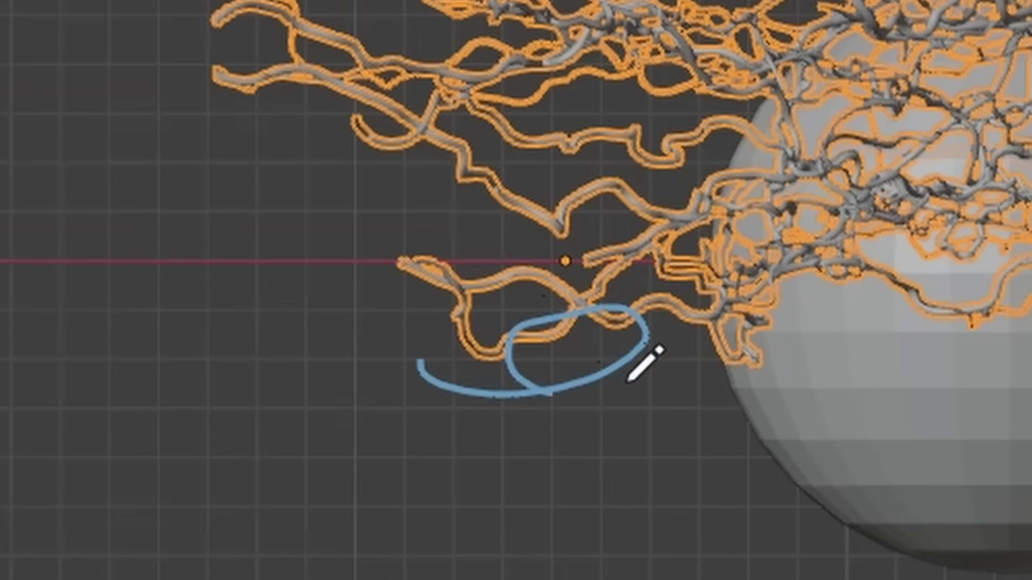
# Add Position into Separate XYZ, with its Z feeding a Less Than compare into Selection.
pyautogui.hotkey('shift', 'a')
pyautogui.write('pos')
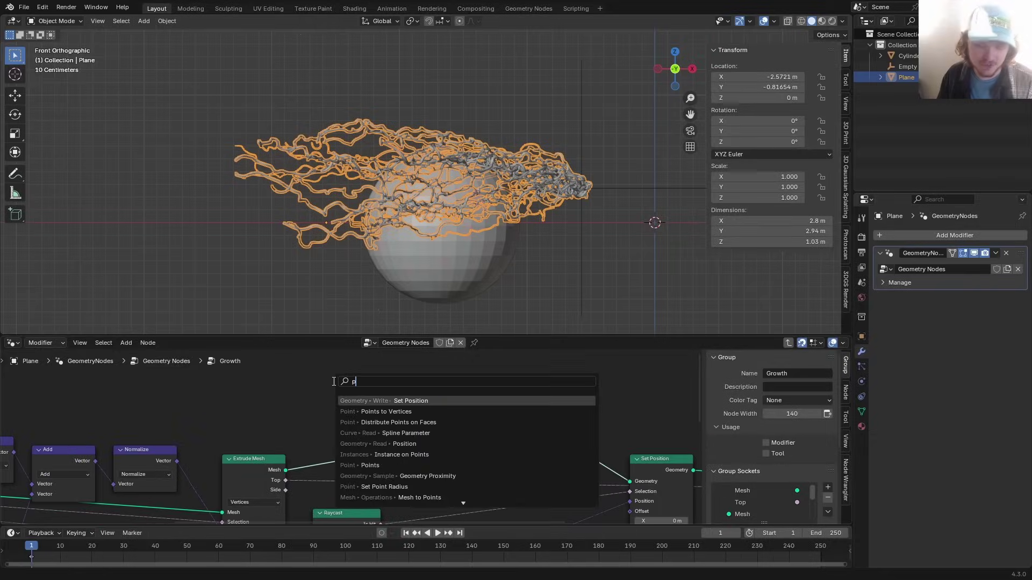
pyautogui.press('Return')
pyautogui.click(272, 373)
pyautogui.moveTo(303, 380); pyautogui.dragTo(429, 398)
pyautogui.write('sep')
pyautogui.press('Return')
pyautogui.click(405, 428)
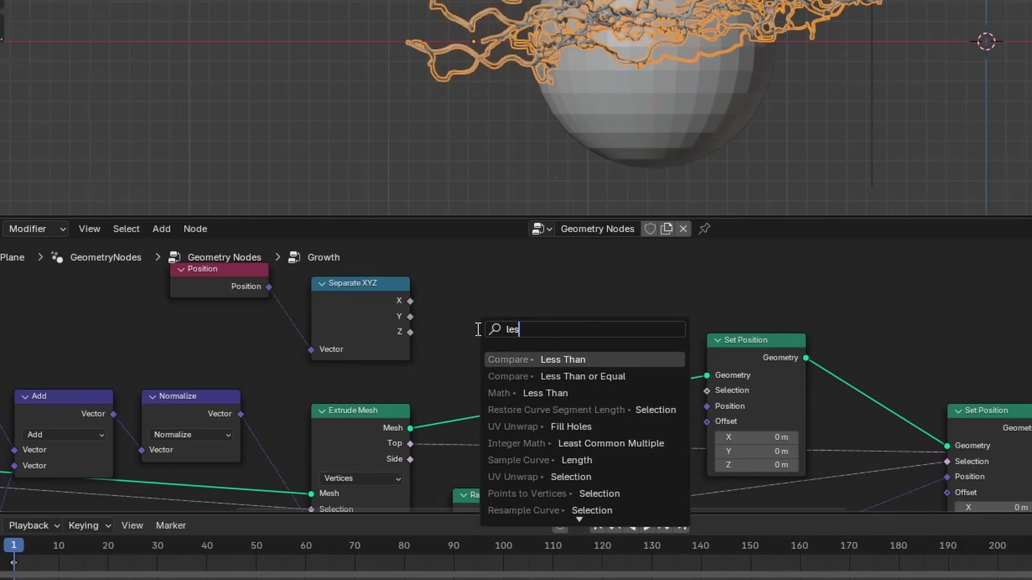
pyautogui.press('Return')
pyautogui.click(530, 310)
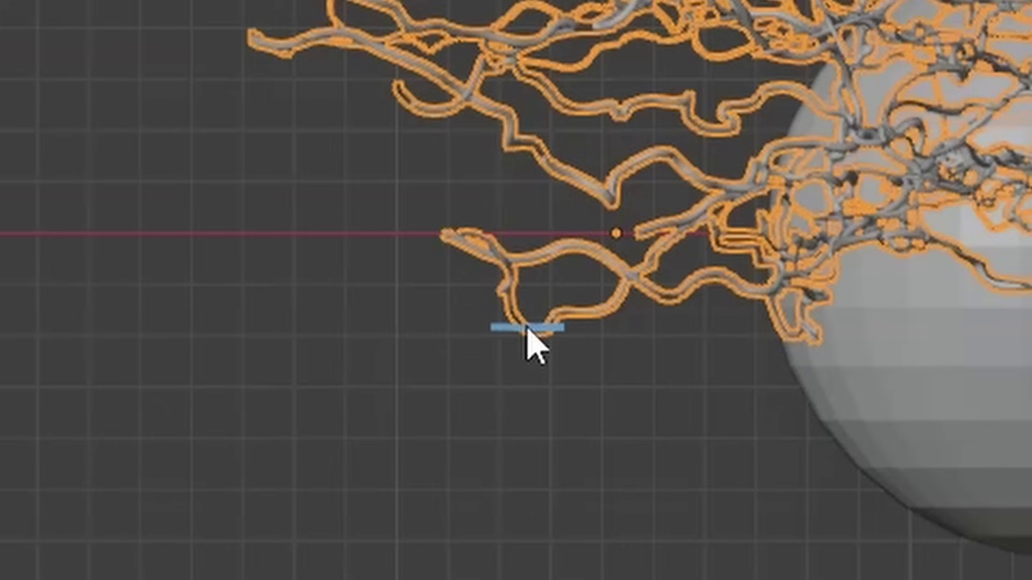
# Add Combine XYZ fed by Separate XYZ's X and Y outputs.
pyautogui.moveTo(525, 325)
pyautogui.mouseDown()
pyautogui.moveTo(524, 241)
pyautogui.moveTo(512, 273)
pyautogui.moveTo(512, 232)
pyautogui.mouseUp()
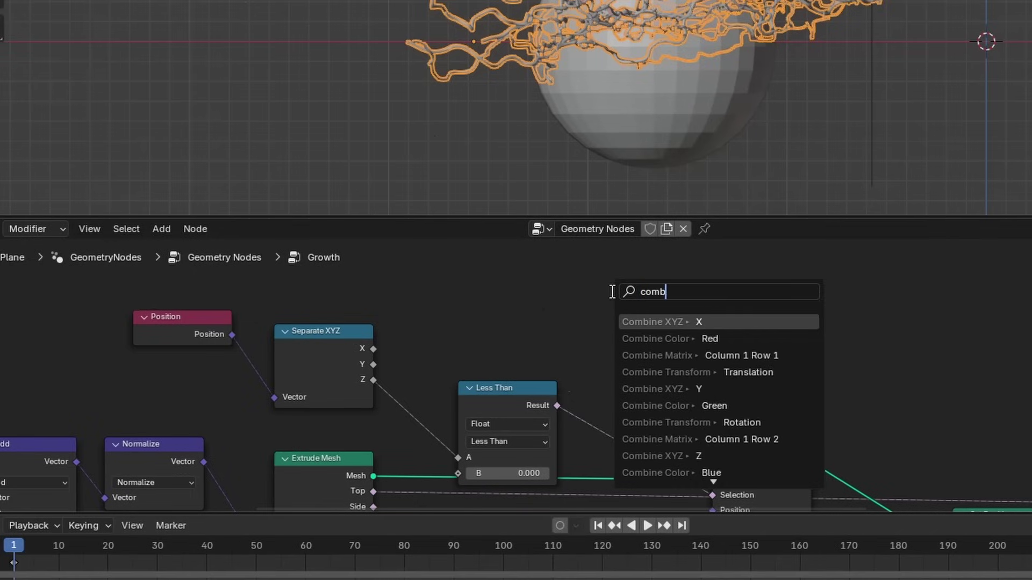
pyautogui.press('Return')
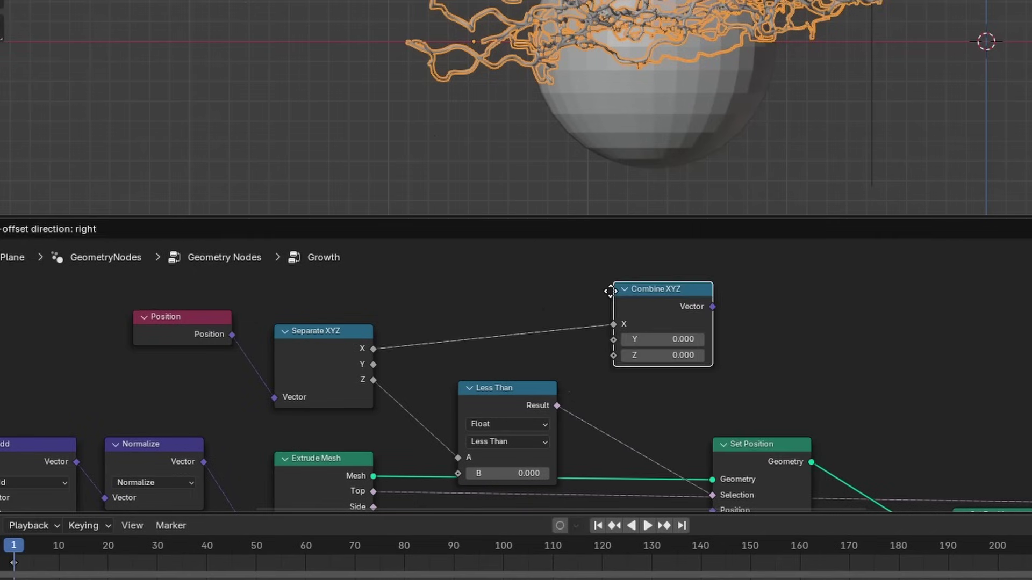
pyautogui.click(611, 290)
pyautogui.moveTo(373, 364)
pyautogui.mouseDown()
pyautogui.moveTo(614, 340)
pyautogui.moveTo(373, 380)
pyautogui.mouseUp()
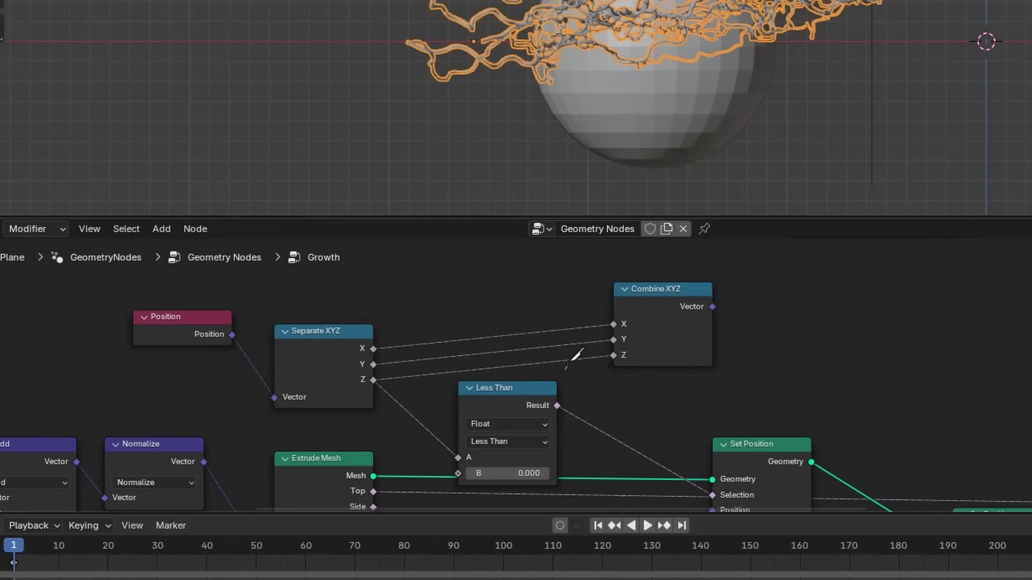
# Tidy the Combine XYZ node and orbit around the cube scene, briefly entering its edit mode.
pyautogui.moveTo(650, 288); pyautogui.dragTo(499, 354)
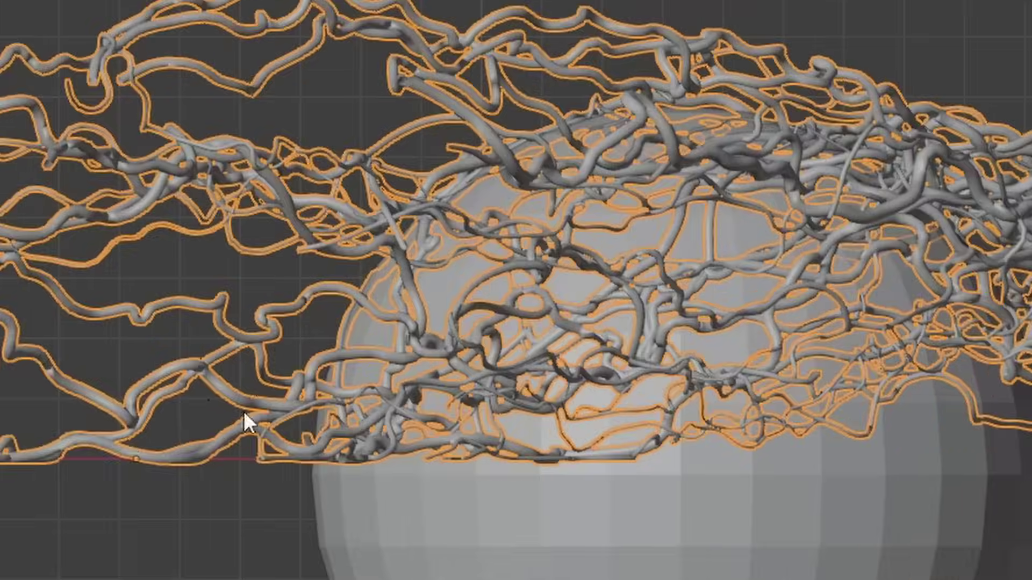
pyautogui.scroll(-5, 244, 411)
pyautogui.moveTo(410, 350); pyautogui.dragTo(598, 410, button='middle')
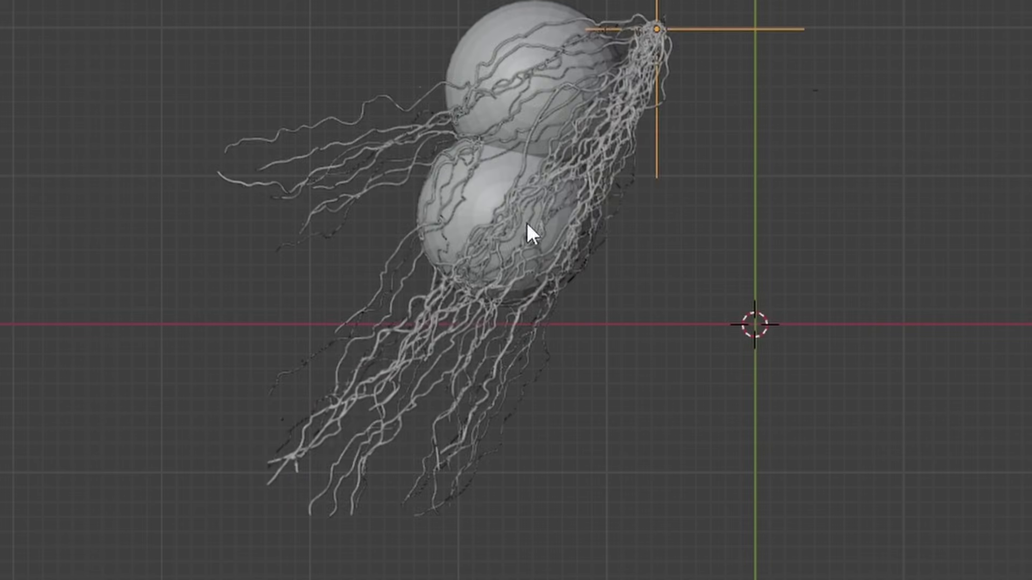
pyautogui.moveTo(530, 230); pyautogui.dragTo(382, 13, button='middle')
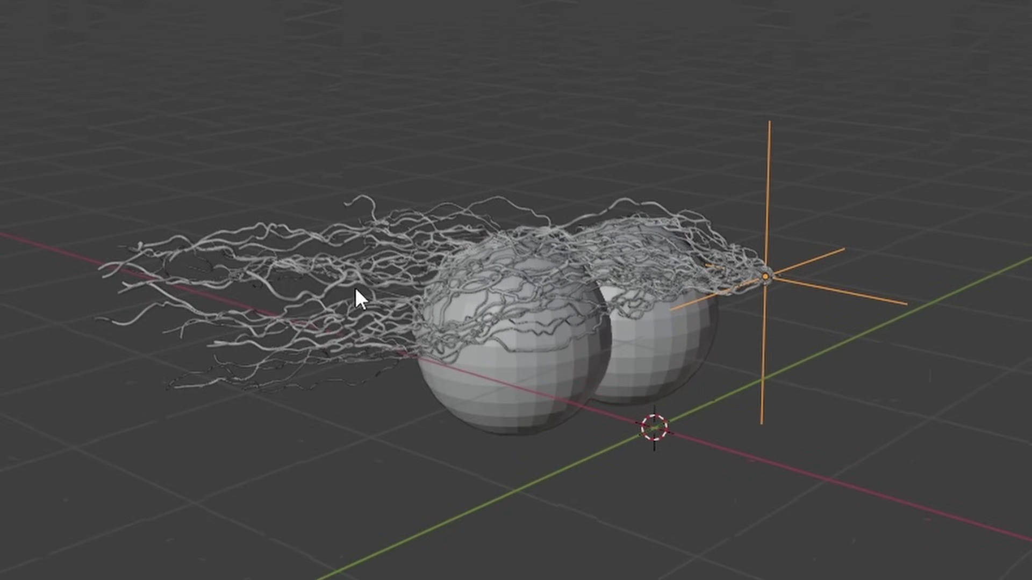
pyautogui.moveTo(340, 290); pyautogui.dragTo(336, 292)
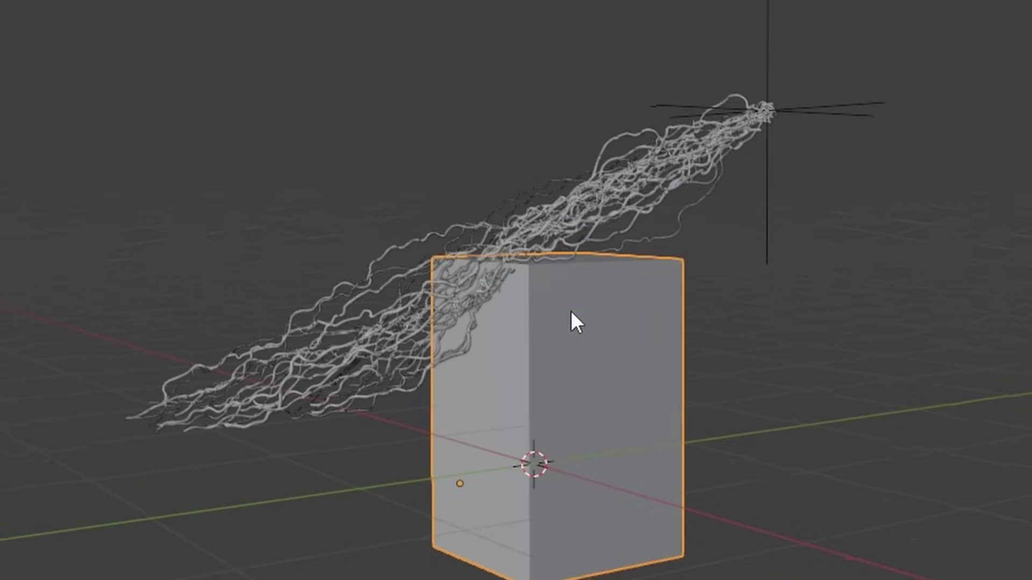
pyautogui.press('Tab')
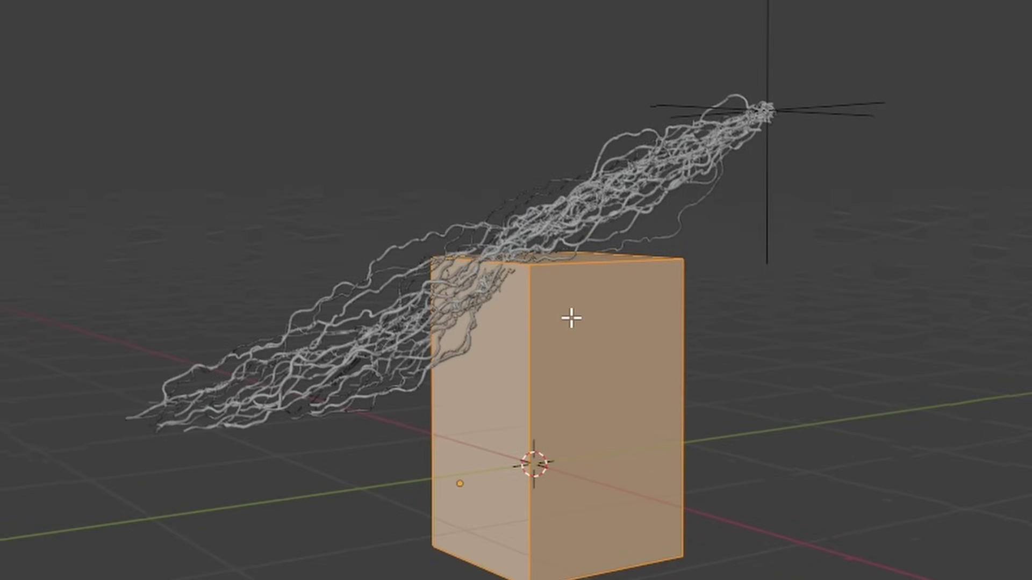
pyautogui.moveTo(753, 131); pyautogui.dragTo(562, 203, button='middle')
pyautogui.press('Tab')
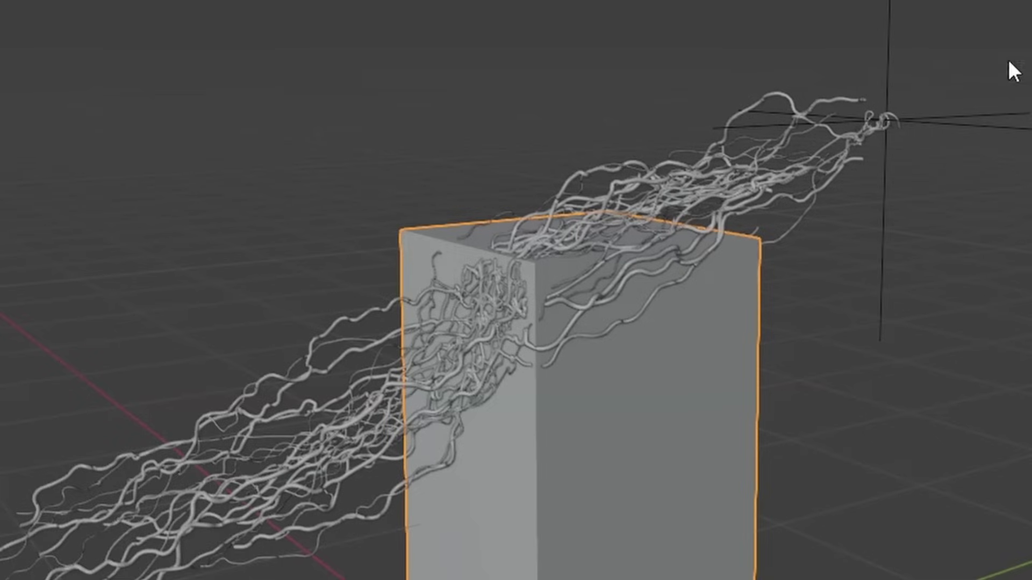
# From the side view, move the empty up and right and annotate the diagonal strands.
pyautogui.press('KP_3')
pyautogui.moveTo(797, 175); pyautogui.dragTo(997, 13)
pyautogui.scroll(2, 715, 225)
pyautogui.scroll(-3, 689, 241)
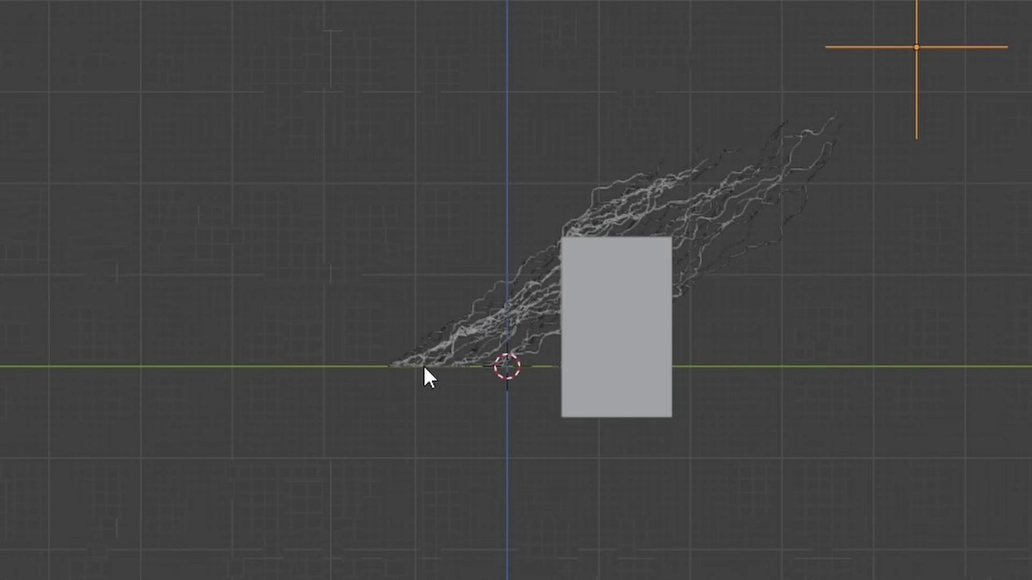
pyautogui.moveTo(424, 366)
pyautogui.mouseDown()
pyautogui.moveTo(579, 280)
pyautogui.moveTo(699, 171)
pyautogui.mouseUp()
pyautogui.moveTo(733, 263)
pyautogui.mouseDown()
pyautogui.moveTo(790, 177)
pyautogui.moveTo(783, 150)
pyautogui.mouseUp()
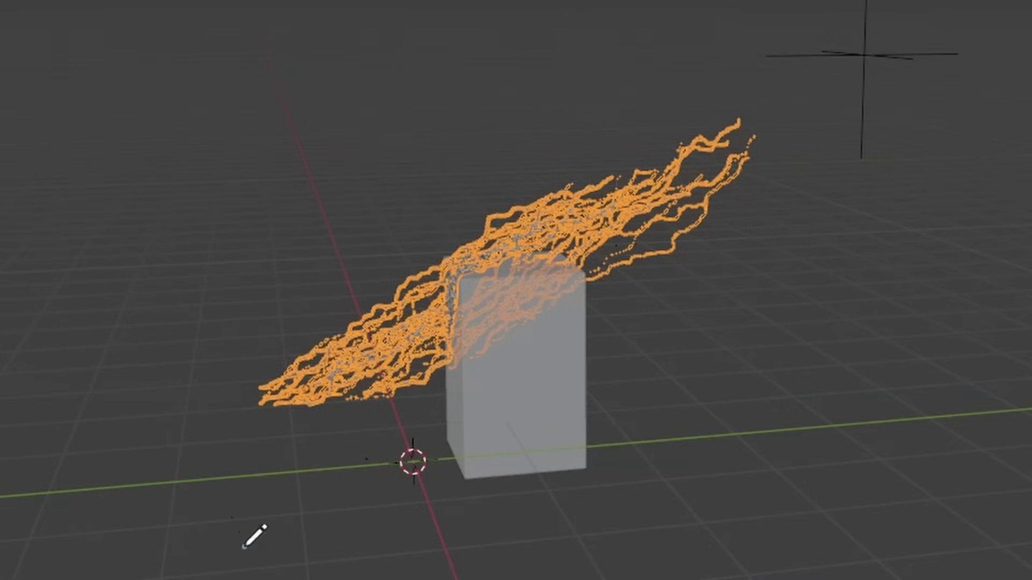
# Erase the annotations and add a Plane mesh scaled up beneath the cube.
pyautogui.moveTo(686, 530); pyautogui.dragTo(244, 469)
pyautogui.click(506, 404)
pyautogui.hotkey('shift', 'a')
pyautogui.click(204, 302)
pyautogui.press('s')
pyautogui.click(752, 425)
# Orbit and zoom to view the strands sweeping over the box on the ground plane.
pyautogui.moveTo(752, 425); pyautogui.dragTo(502, 304, button='middle')
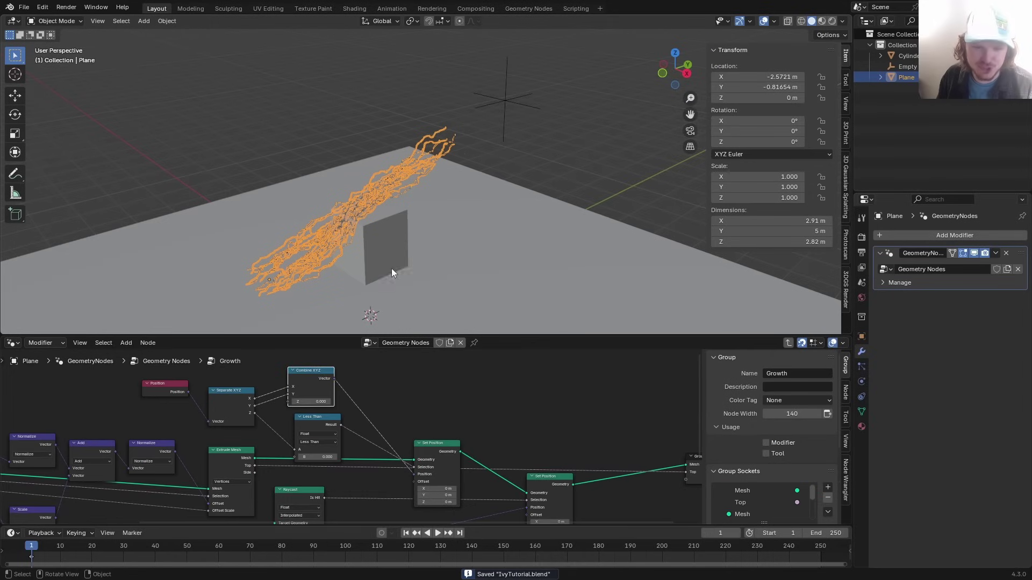
pyautogui.moveTo(478, 462); pyautogui.dragTo(486, 371, button='middle')
pyautogui.keyDown('ctrl'); pyautogui.moveTo(387, 258); pyautogui.dragTo(348, 197, button='middle'); pyautogui.keyUp('ctrl')
pyautogui.moveTo(401, 240); pyautogui.dragTo(429, 267, button='middle')
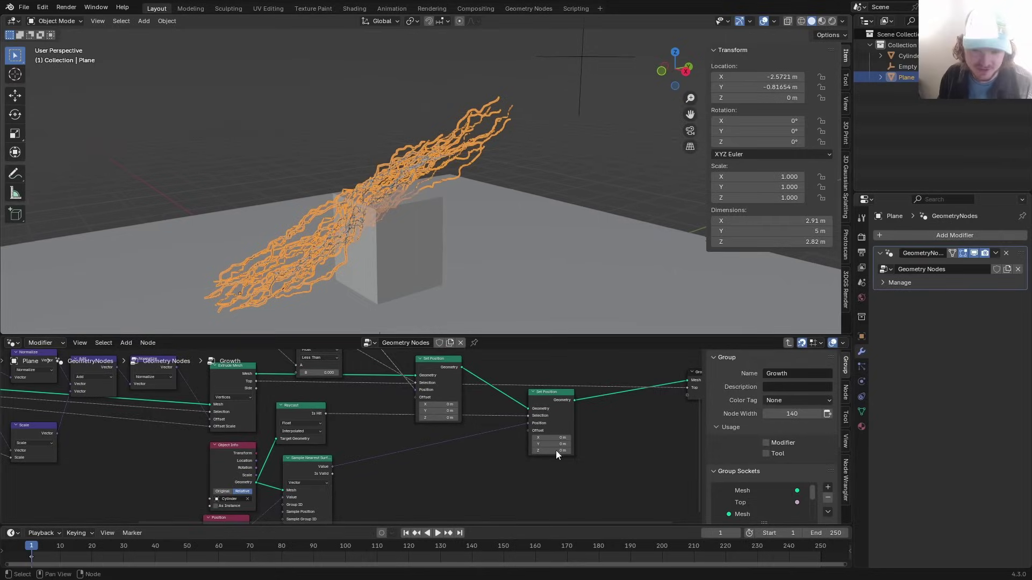
# Cut the Raycast node's Is Hit link and inspect the wavy strand bundles on the plane and box.
pyautogui.click(301, 409)
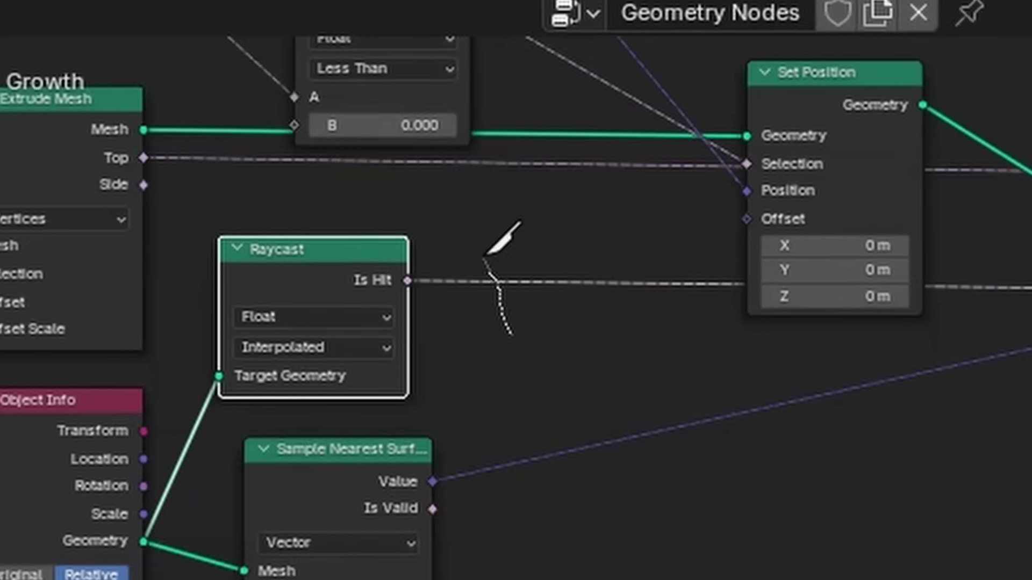
pyautogui.keyDown('ctrl'); pyautogui.moveTo(484, 258); pyautogui.dragTo(485, 273, button='right'); pyautogui.keyUp('ctrl')
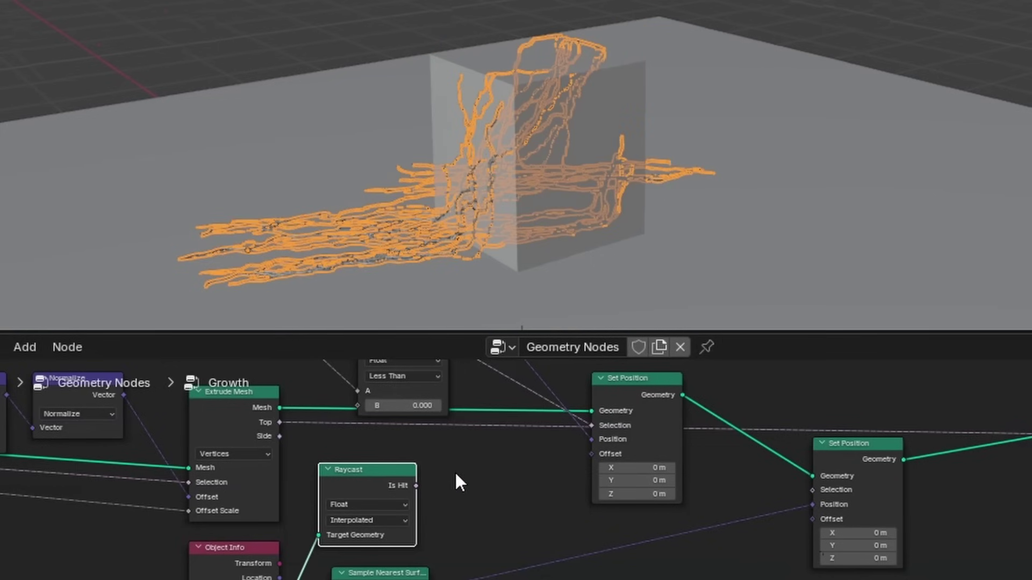
pyautogui.hotkey('ctrl', 'z')
pyautogui.hotkey('ctrl', 'shift', 'z')
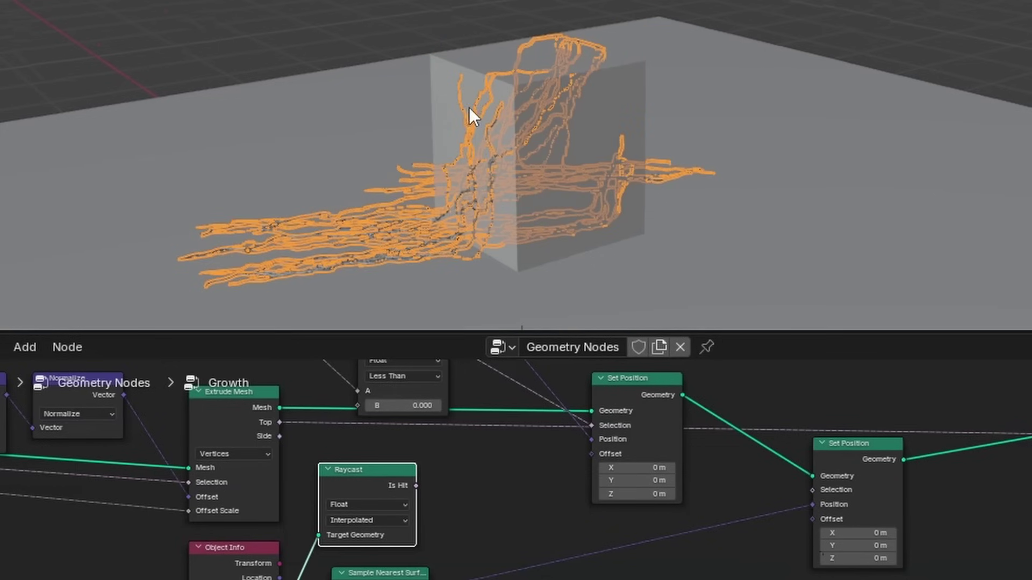
pyautogui.moveTo(469, 108); pyautogui.dragTo(673, 141, button='middle')
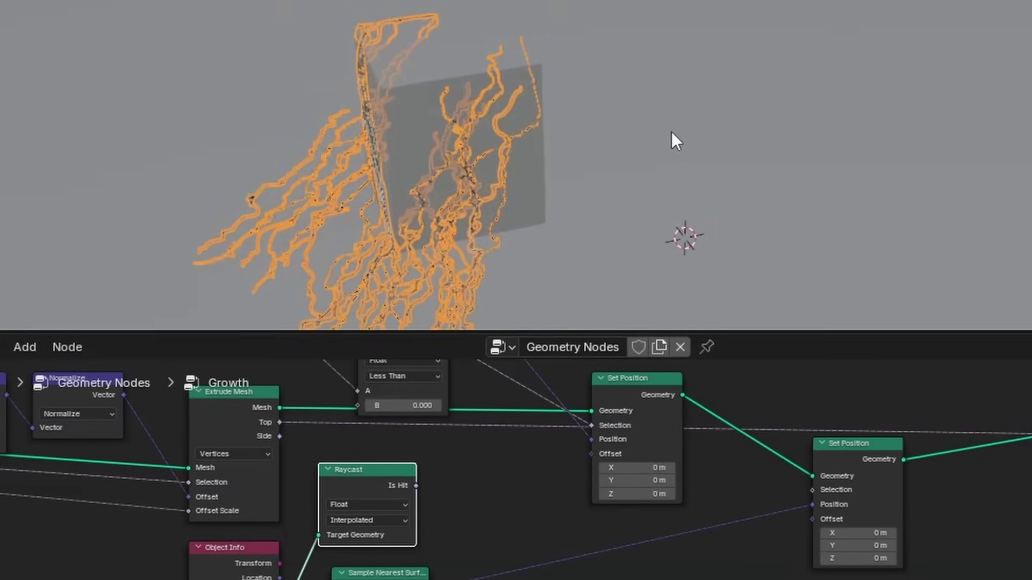
pyautogui.moveTo(425, 192); pyautogui.dragTo(421, 162, button='middle')
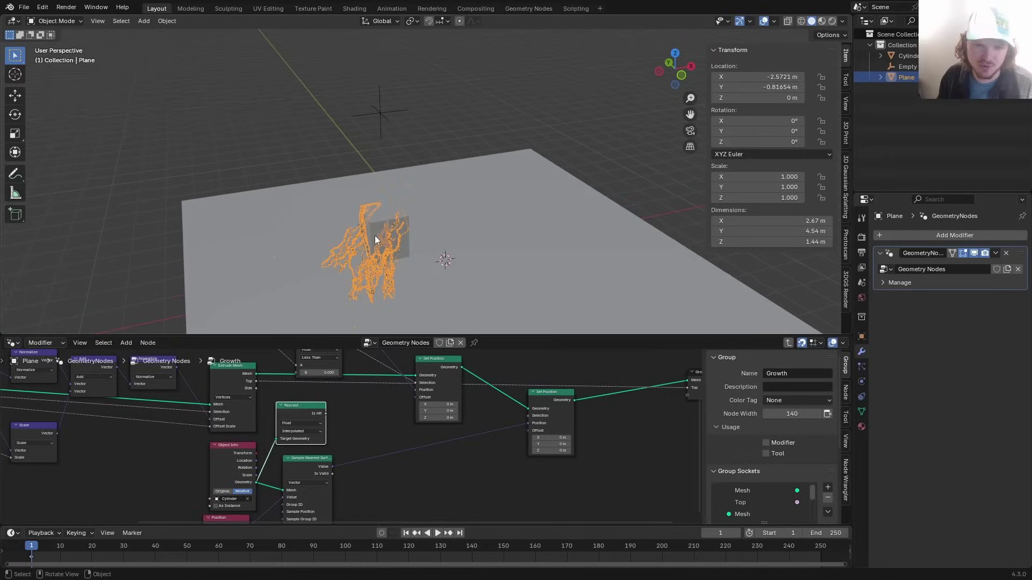
pyautogui.moveTo(355, 239); pyautogui.dragTo(388, 251, button='middle')
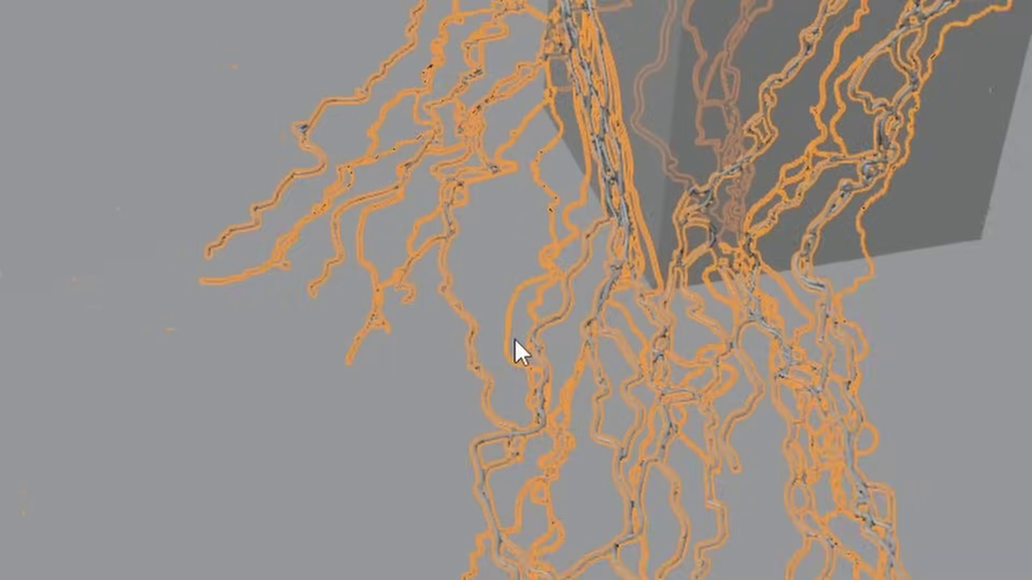
pyautogui.moveTo(514, 340); pyautogui.dragTo(535, 403, button='middle')
pyautogui.moveTo(512, 173); pyautogui.dragTo(517, 447, button='middle')
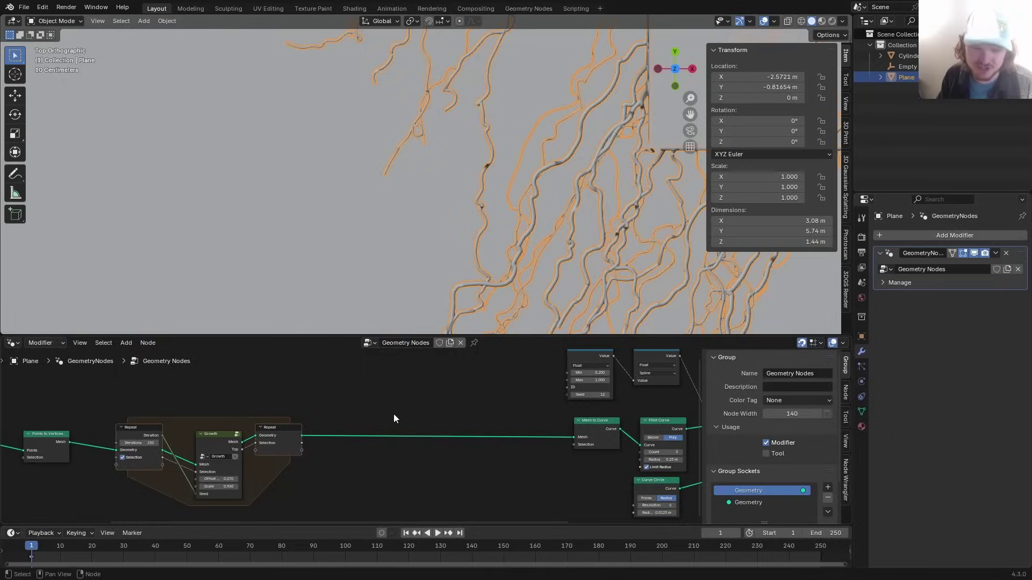
# Insert a Duplicate Elements node with Domain set to Spline and Amount 3.
pyautogui.hotkey('shift', 'a')
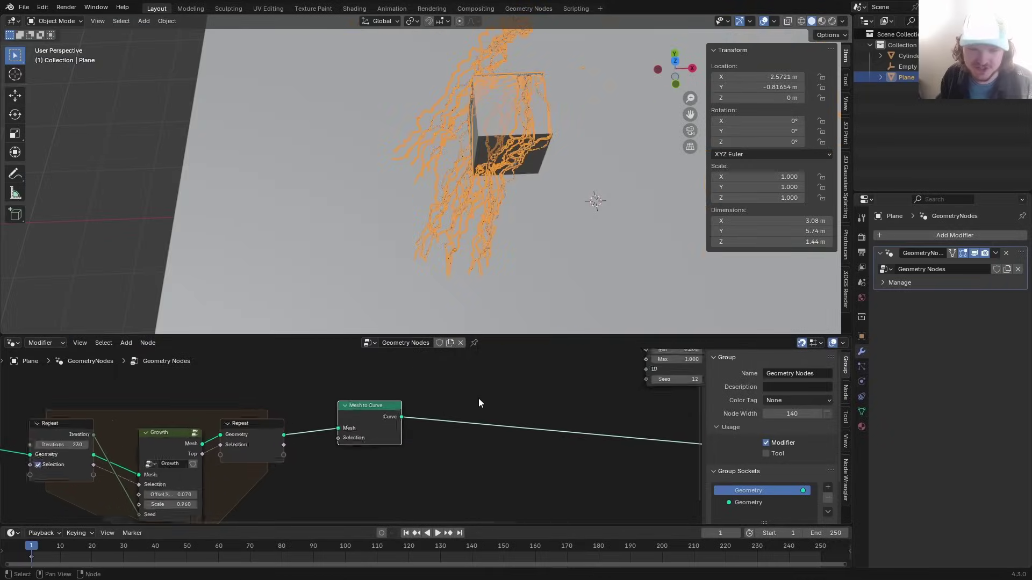
pyautogui.hotkey('shift', 'a')
pyautogui.write('dup')
pyautogui.press('Return')
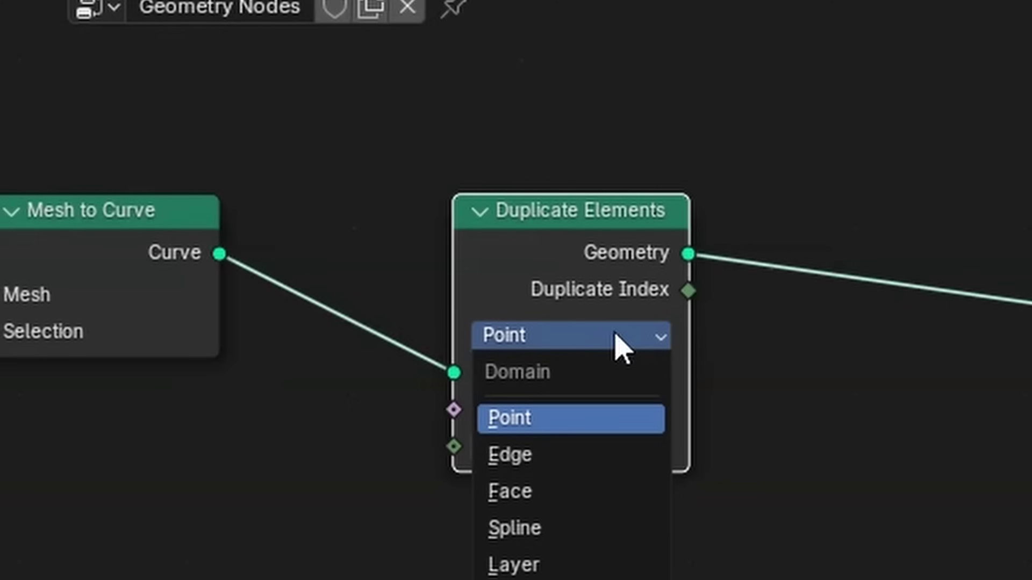
pyautogui.click(530, 529)
pyautogui.click(667, 448)
pyautogui.click(660, 446)
pyautogui.click(570, 446)
pyautogui.press('Return')
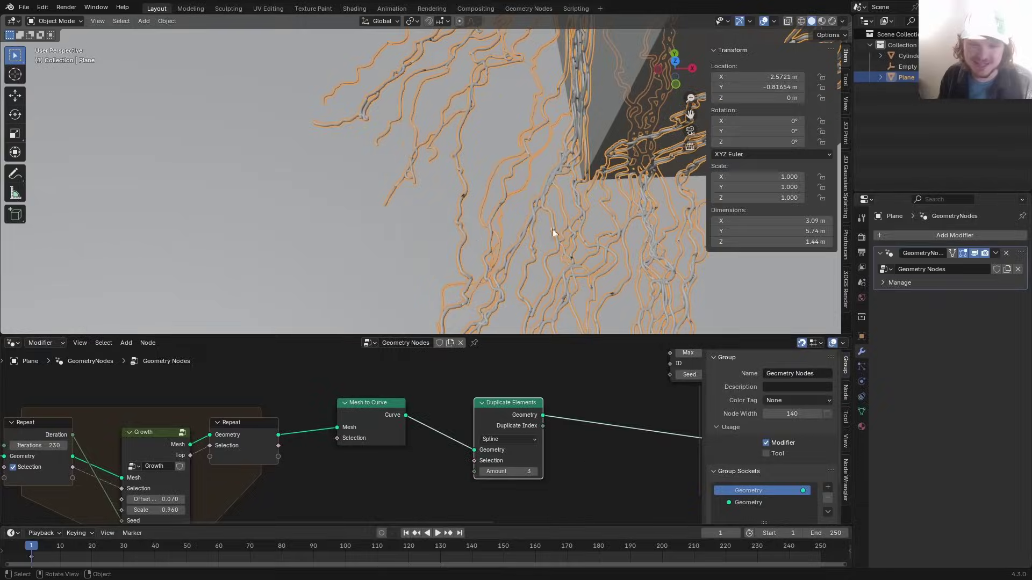
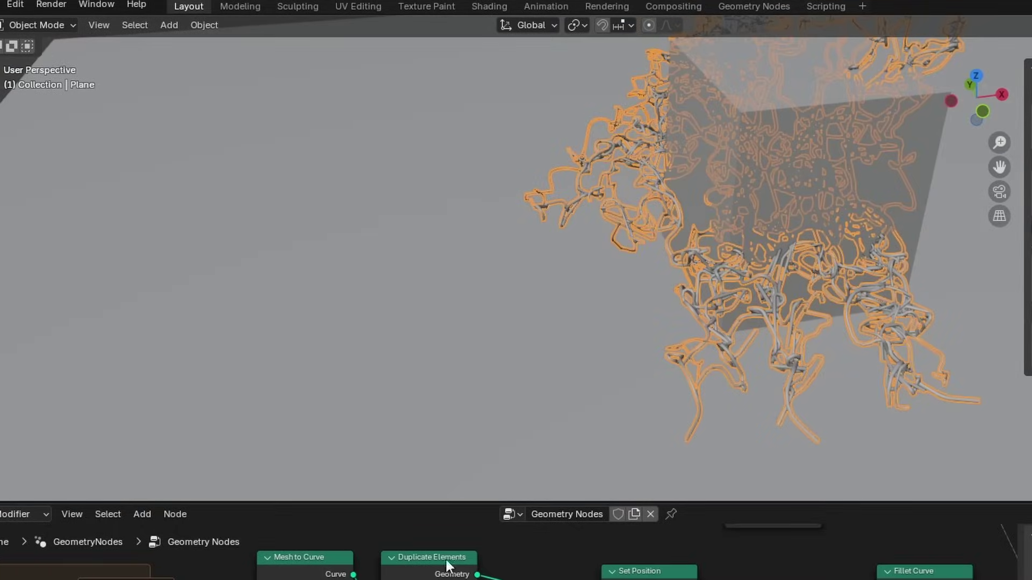
# Switch the Noise Texture's dimensions to 4D.
pyautogui.moveTo(445, 557); pyautogui.dragTo(487, 507, button='middle')
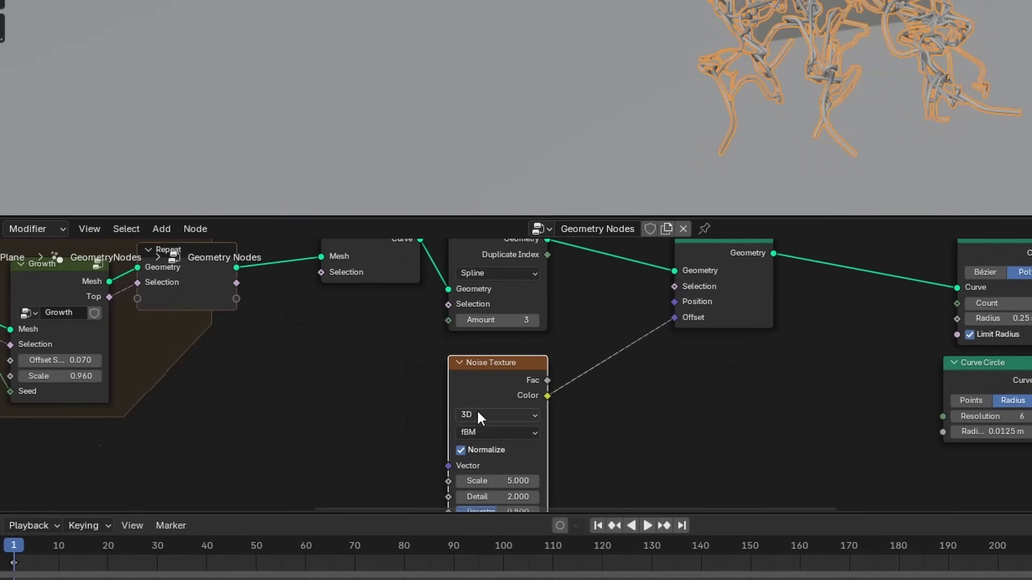
pyautogui.click(479, 415)
pyautogui.click(469, 496)
# Link Duplicate Elements' Duplicate Index output into the Noise Texture's W input.
pyautogui.click(534, 301)
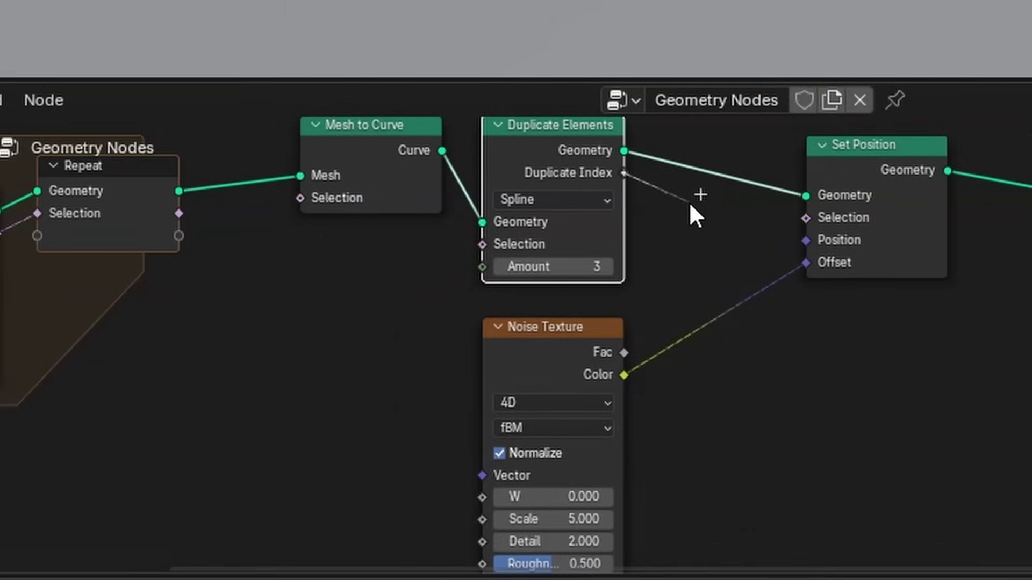
pyautogui.moveTo(688, 204); pyautogui.dragTo(602, 318)
pyautogui.moveTo(496, 501); pyautogui.dragTo(496, 501)
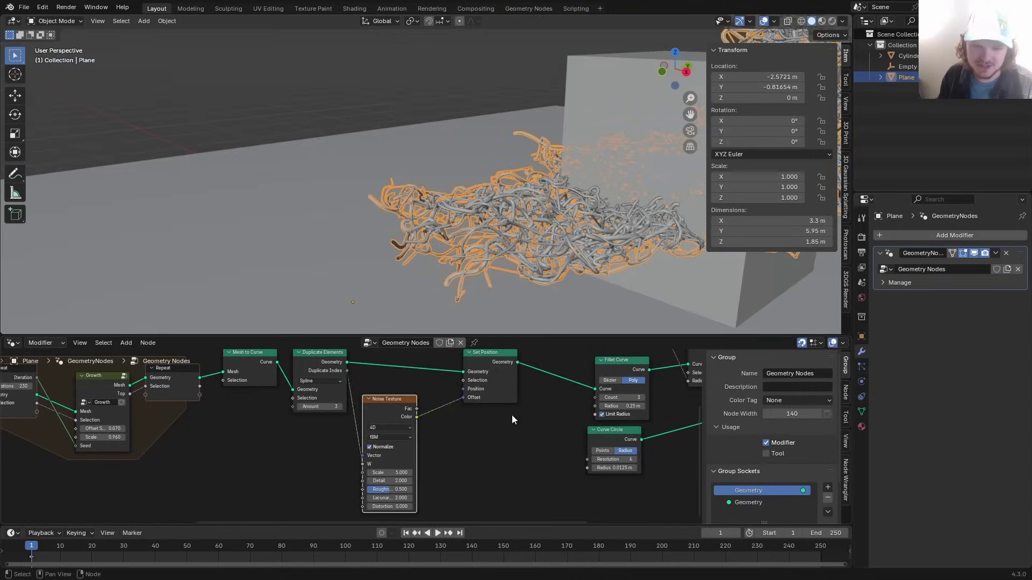
# Insert a Vector Math Add node of (-0.5, -0.5, -0.5) after the noise Color.
pyautogui.press('g')
pyautogui.click(466, 384)
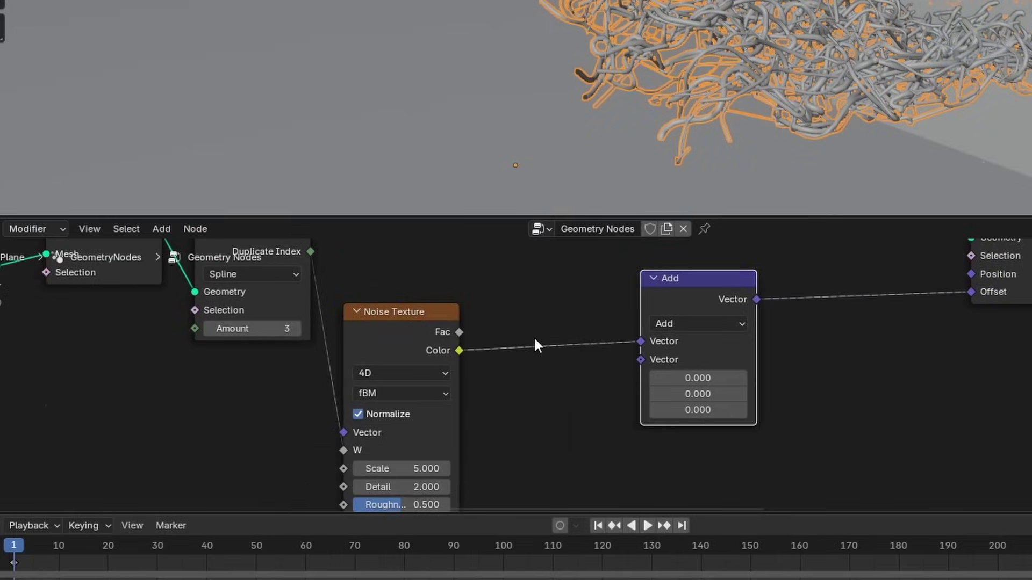
pyautogui.click(693, 378)
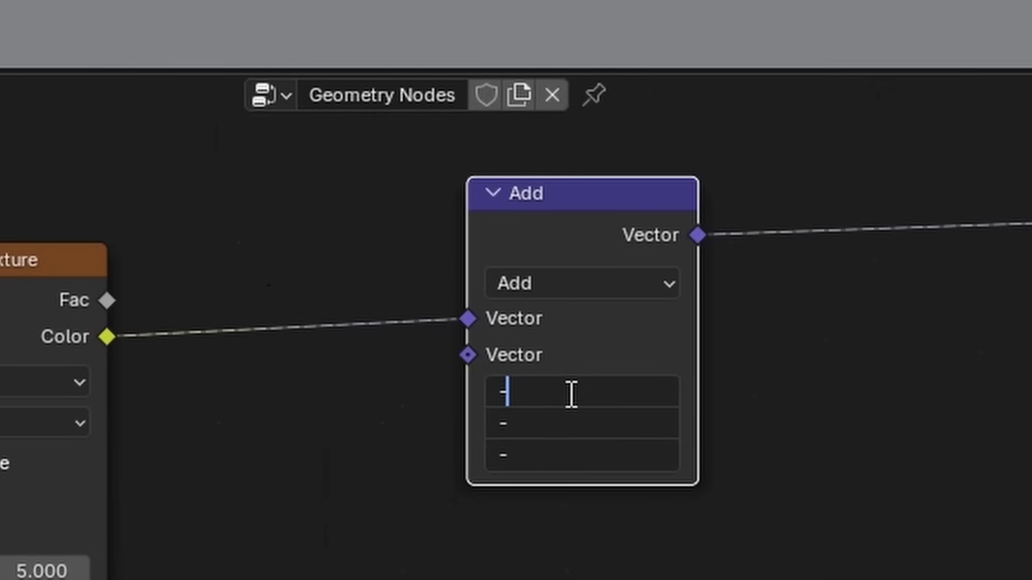
pyautogui.press('Return')
pyautogui.scroll(-3, 847, 172)
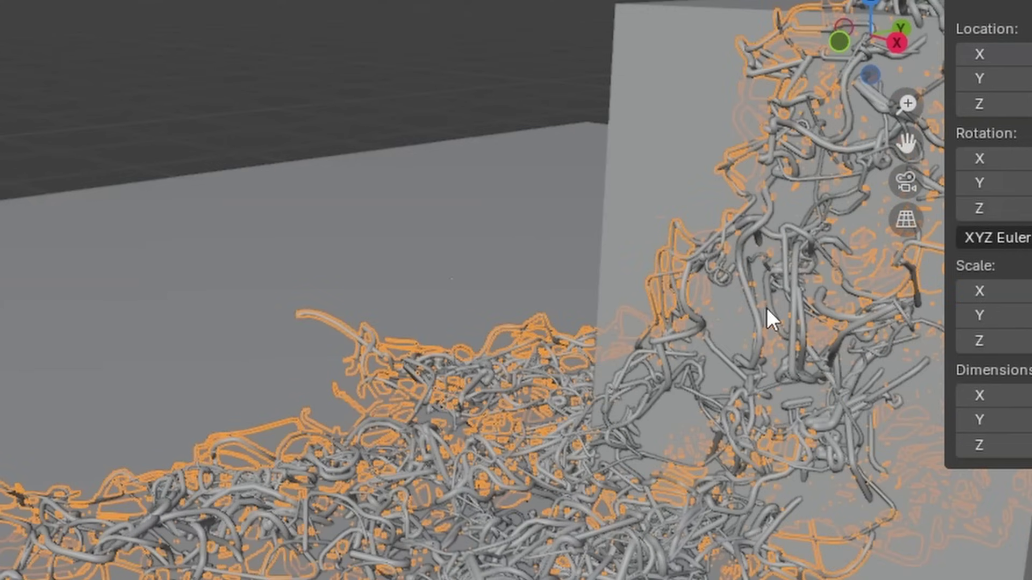
pyautogui.scroll(-5, 763, 308)
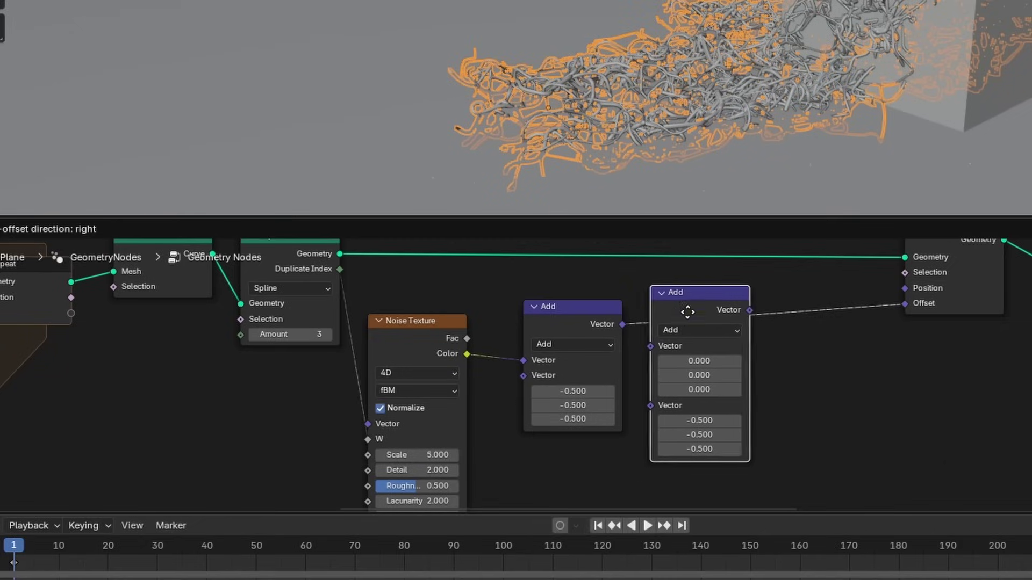
# Turn a second Vector Math node into Scale and set its factor to 0.160.
pyautogui.moveTo(687, 312); pyautogui.dragTo(702, 312)
pyautogui.click(705, 330)
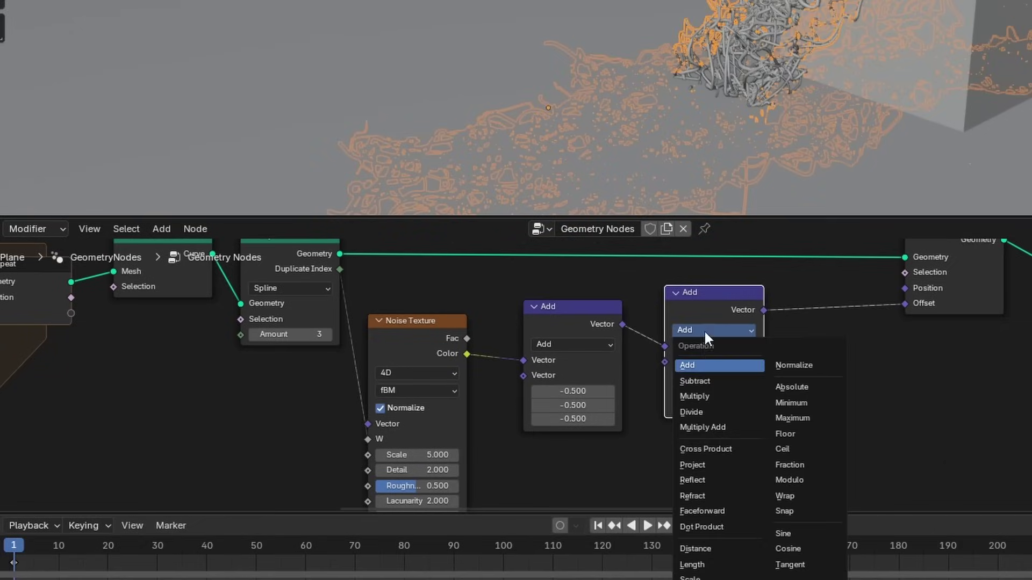
pyautogui.click(699, 578)
pyautogui.moveTo(732, 362); pyautogui.dragTo(756, 361)
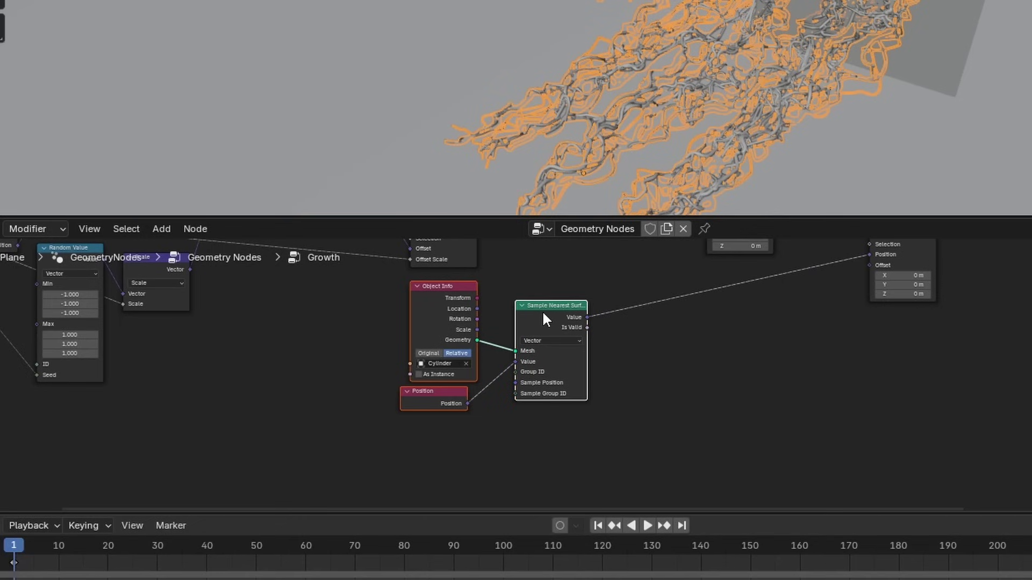
# Insert a Set Position node on the geometry link, fed by Sample Nearest Surface's Value as Position.
pyautogui.scroll(-3, 543, 313)
pyautogui.scroll(3, 543, 313)
pyautogui.moveTo(549, 333); pyautogui.dragTo(585, 364)
pyautogui.scroll(1, 406, 421)
pyautogui.hotkey('shift', 'a')
pyautogui.write('set pos')
pyautogui.press('Return')
pyautogui.click(648, 269)
pyautogui.moveTo(643, 332); pyautogui.dragTo(647, 334)
pyautogui.scroll(-5, 481, 247)
pyautogui.click(184, 122)
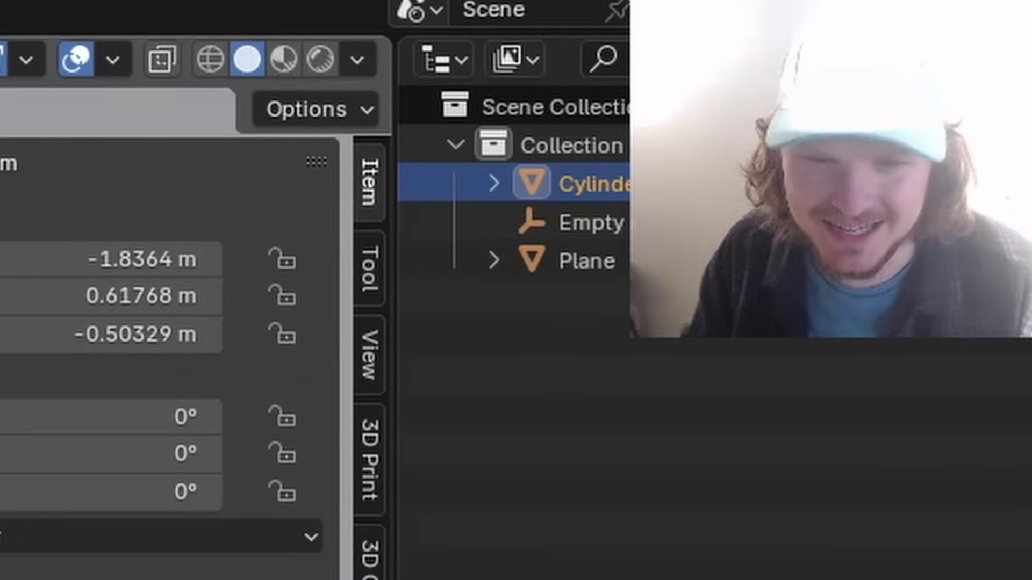
# Set the Duplicate Elements Amount to 1.
pyautogui.click(585, 261)
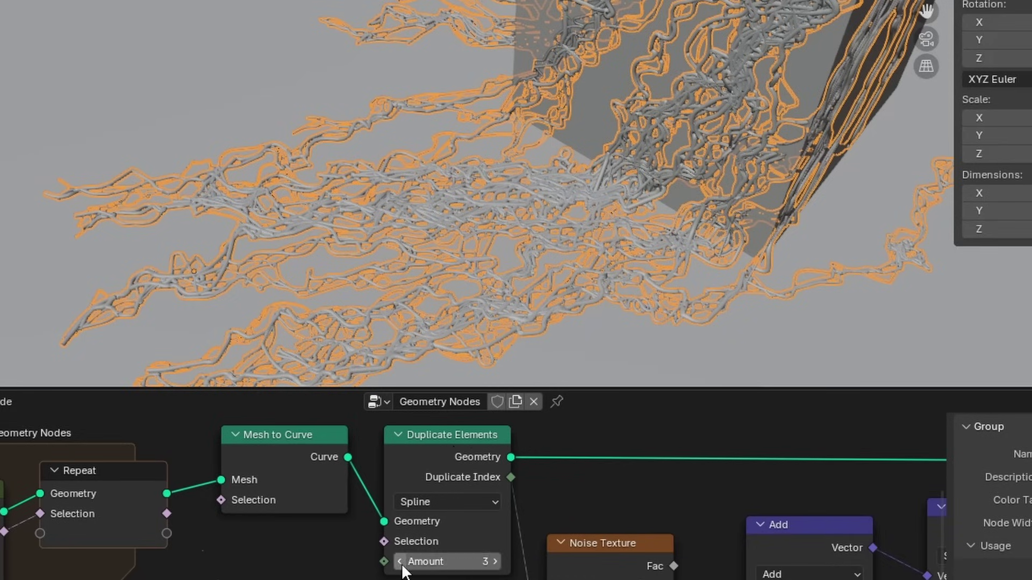
pyautogui.click(401, 564)
pyautogui.click(401, 564)
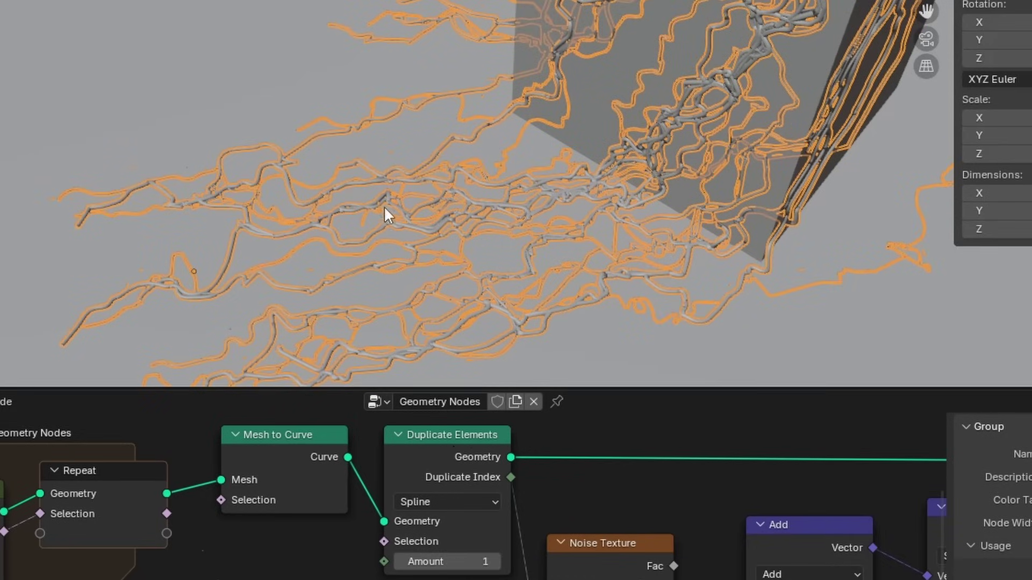
pyautogui.click(495, 562)
pyautogui.click(495, 562)
pyautogui.click(495, 562)
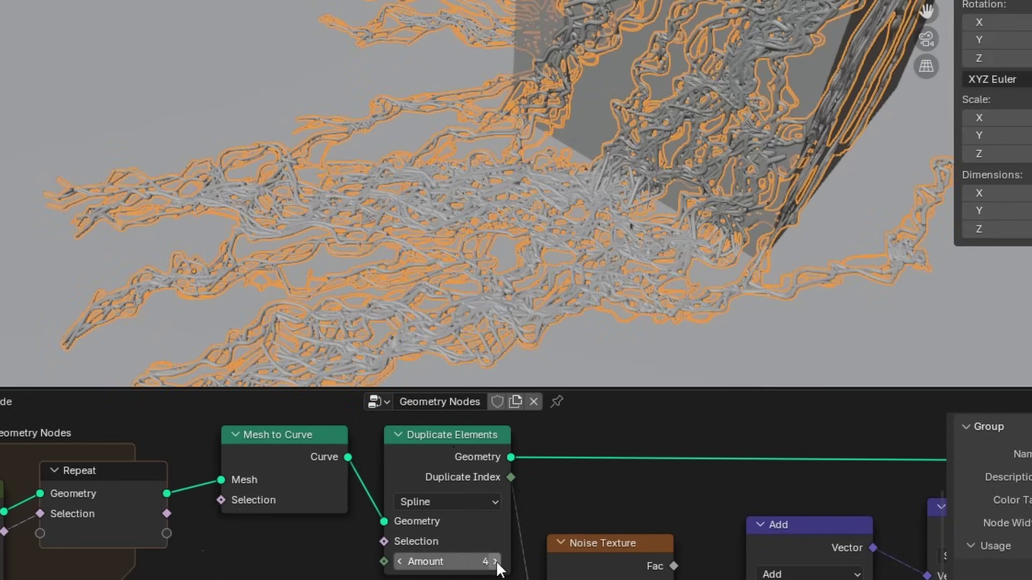
pyautogui.click(400, 562)
pyautogui.click(400, 562)
pyautogui.click(400, 562)
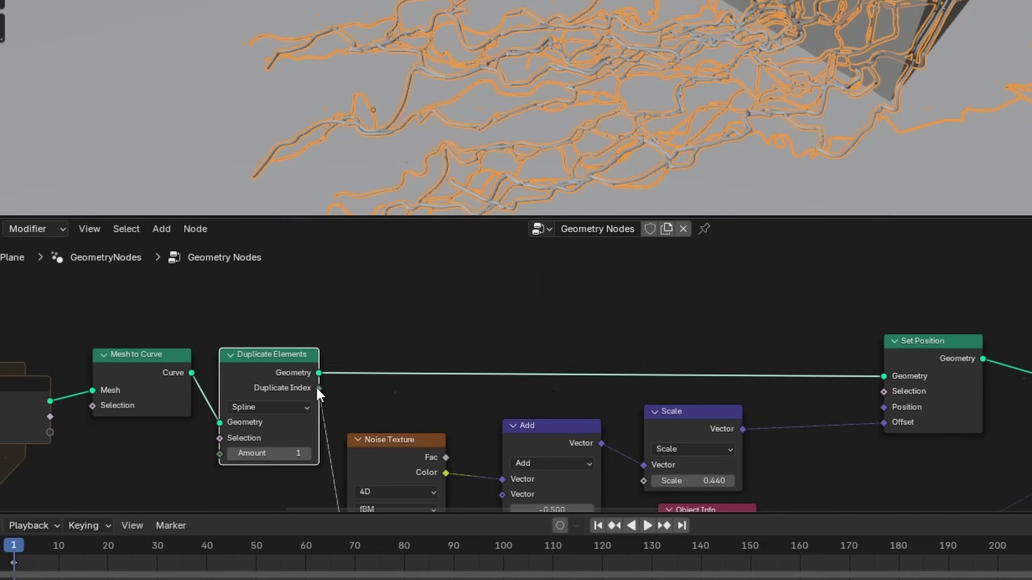
# Add a Not Equal compare node fed by Duplicate Index, placed beside Set Position.
pyautogui.moveTo(426, 332); pyautogui.dragTo(452, 288)
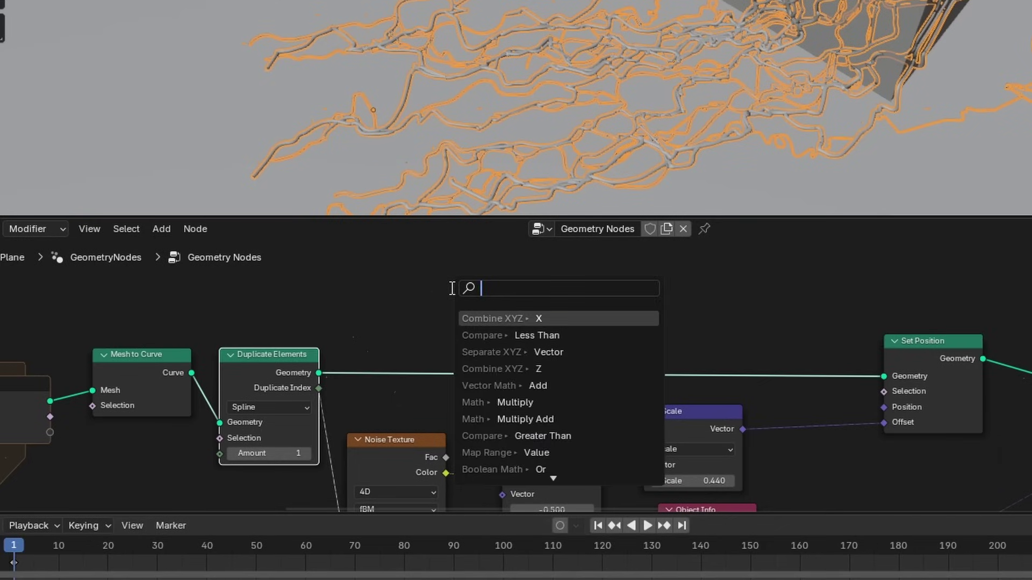
pyautogui.write('not')
pyautogui.click(519, 335)
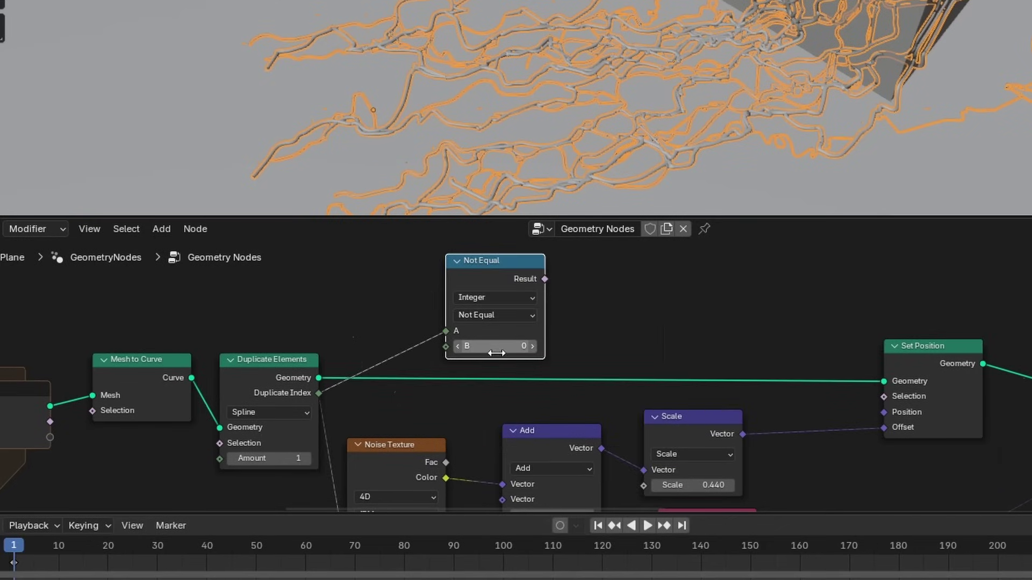
pyautogui.press('Home')
pyautogui.moveTo(264, 322); pyautogui.dragTo(530, 296)
# Move the Random Value and Evaluate on Domain nodes lower left to tidy the tree.
pyautogui.scroll(1, 537, 312)
pyautogui.scroll(3, 603, 308)
pyautogui.moveTo(618, 387); pyautogui.dragTo(887, 312)
pyautogui.moveTo(841, 320); pyautogui.dragTo(330, 244)
pyautogui.click(422, 337)
pyautogui.scroll(-2, 514, 387)
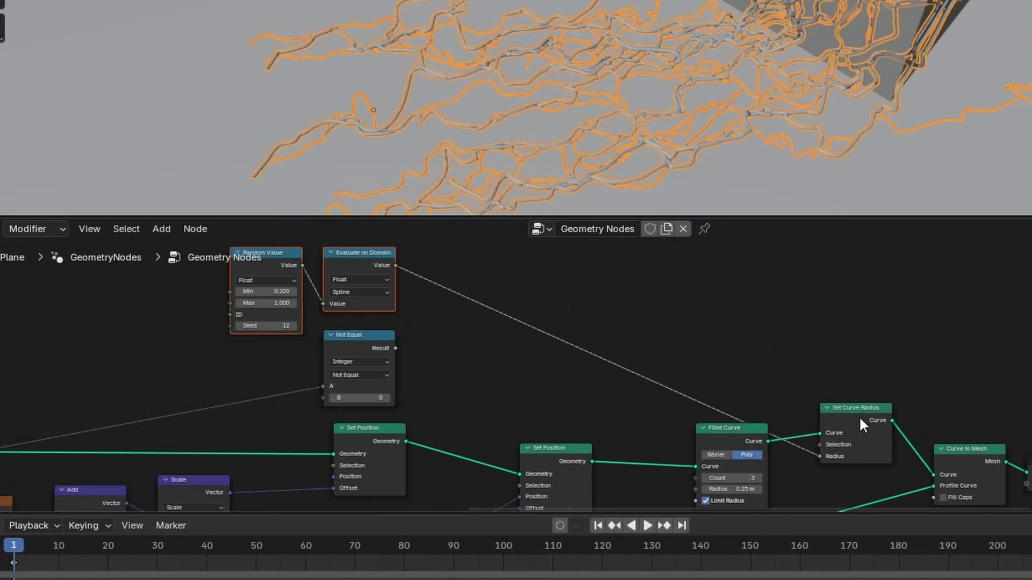
# Add a Math node on the radius link set to Multiply by 0.2.
pyautogui.scroll(2, 599, 396)
pyautogui.hotkey('shift', 'a')
pyautogui.write('math')
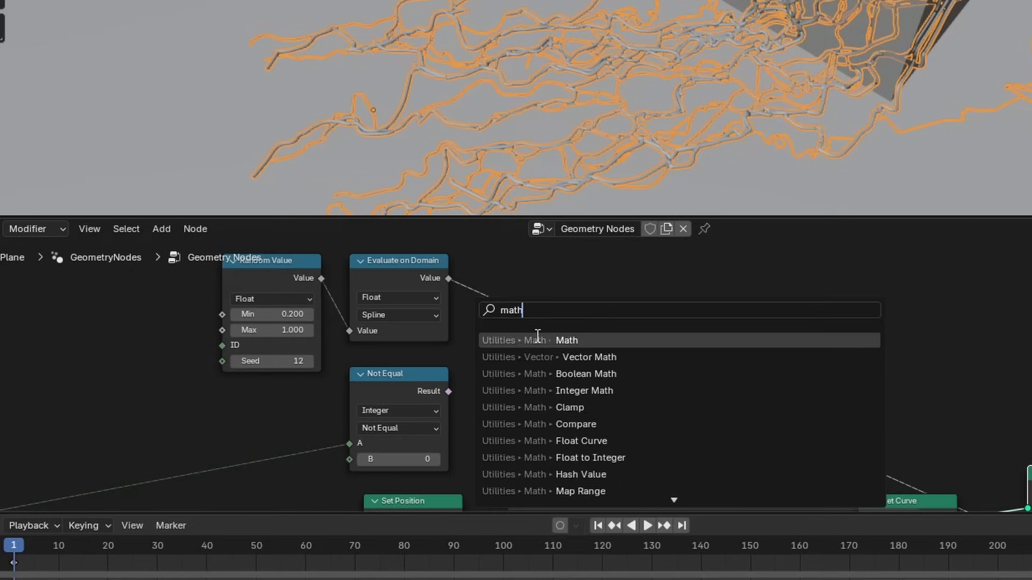
pyautogui.click(534, 338)
pyautogui.click(574, 332)
pyautogui.click(573, 328)
pyautogui.click(579, 394)
pyautogui.click(595, 376)
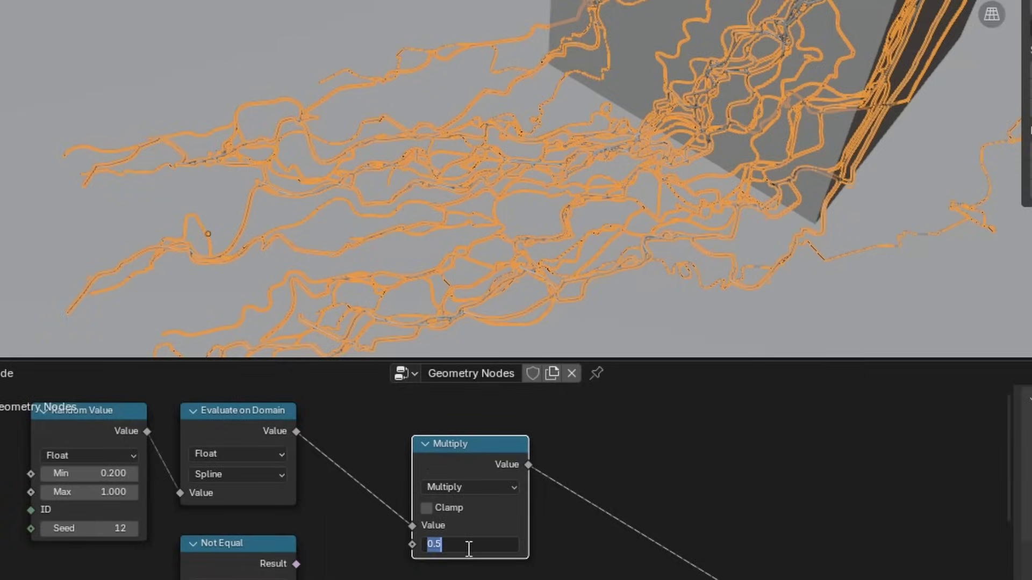
pyautogui.write('0.2')
pyautogui.press('Return')
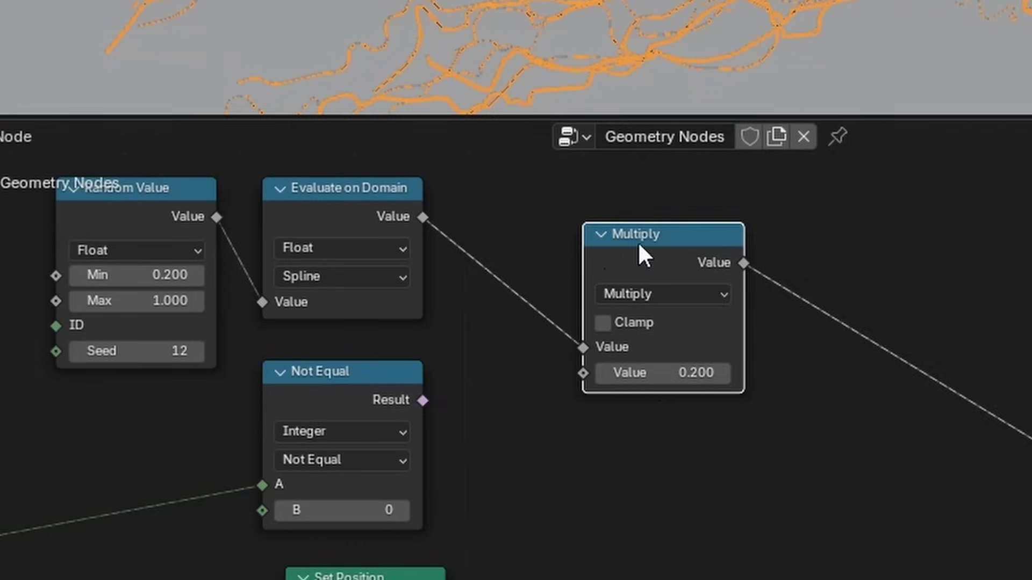
pyautogui.moveTo(452, 449); pyautogui.dragTo(402, 449)
# Add a Mix node taking Evaluate on Domain's value as A and the Multiply result as B.
pyautogui.hotkey('shift', 'a')
pyautogui.write('mi')
pyautogui.press('Return')
pyautogui.click(532, 434)
pyautogui.click(446, 474)
pyautogui.moveTo(631, 279); pyautogui.dragTo(608, 346)
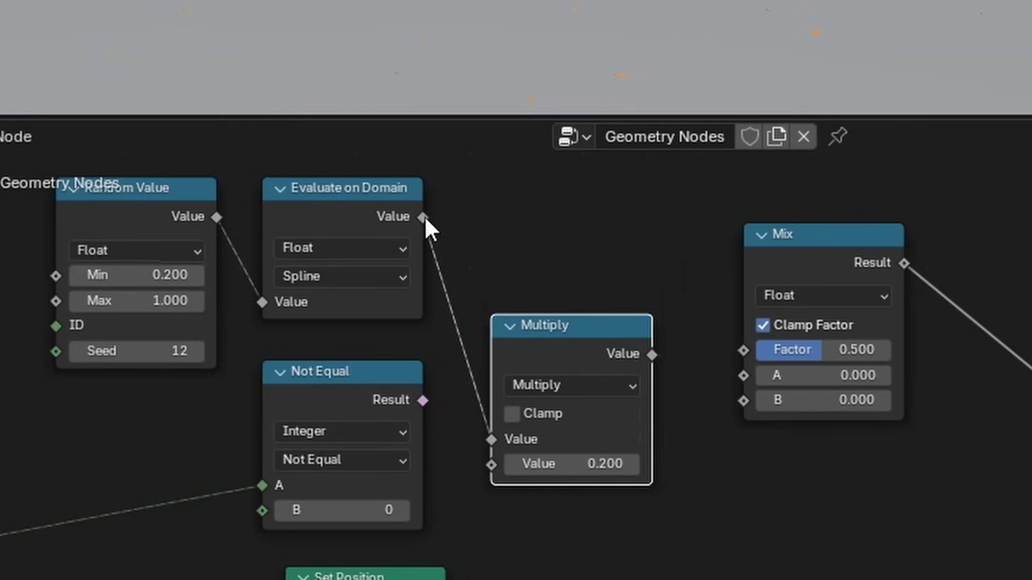
pyautogui.moveTo(424, 217); pyautogui.dragTo(744, 375)
pyautogui.moveTo(605, 352); pyautogui.dragTo(744, 401)
pyautogui.moveTo(423, 401); pyautogui.dragTo(744, 350)
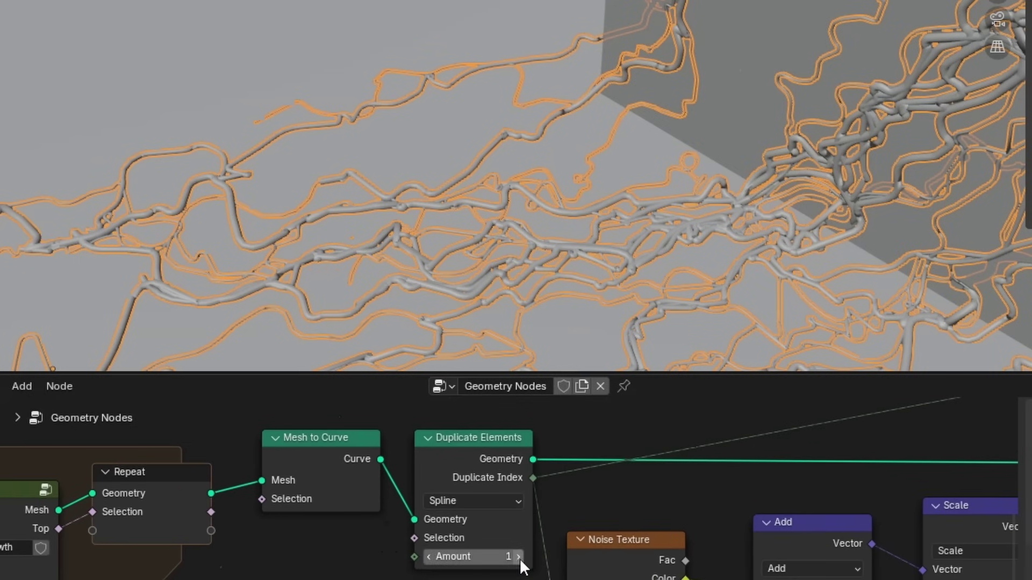
# Raise the Duplicate Elements Amount to 4.
pyautogui.click(521, 559)
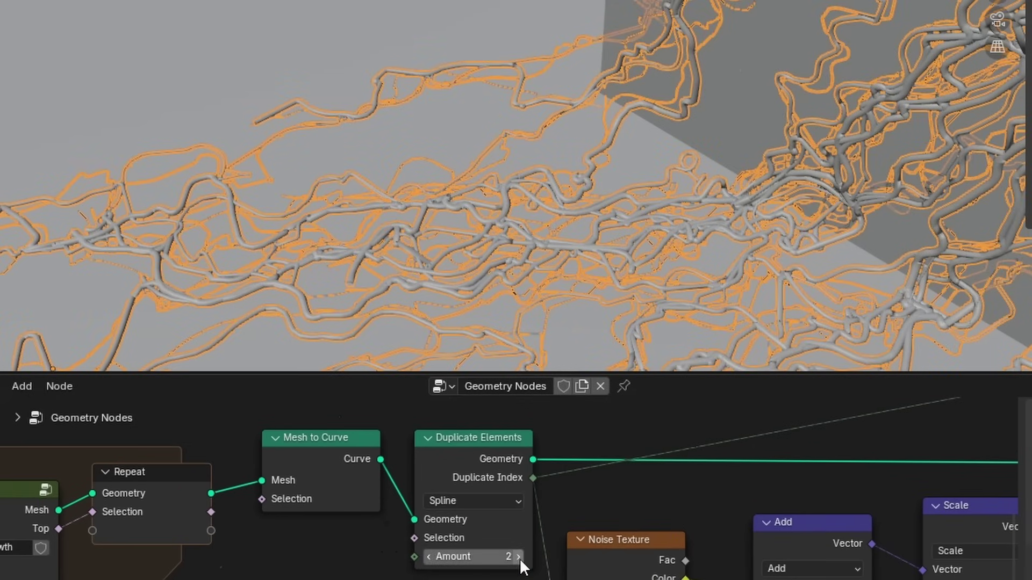
pyautogui.click(521, 559)
pyautogui.click(520, 559)
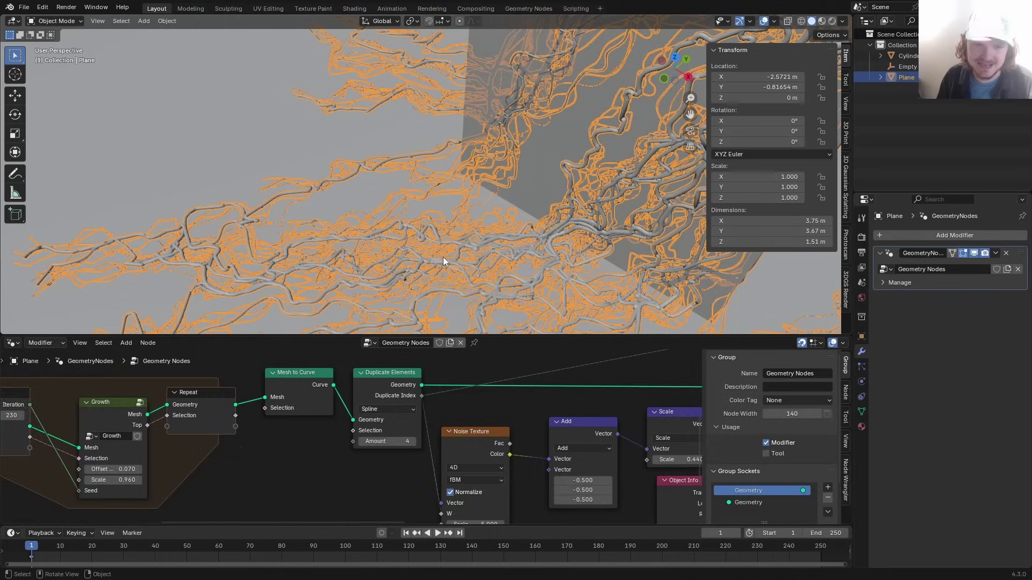
pyautogui.moveTo(483, 387); pyautogui.dragTo(515, 395, button='middle')
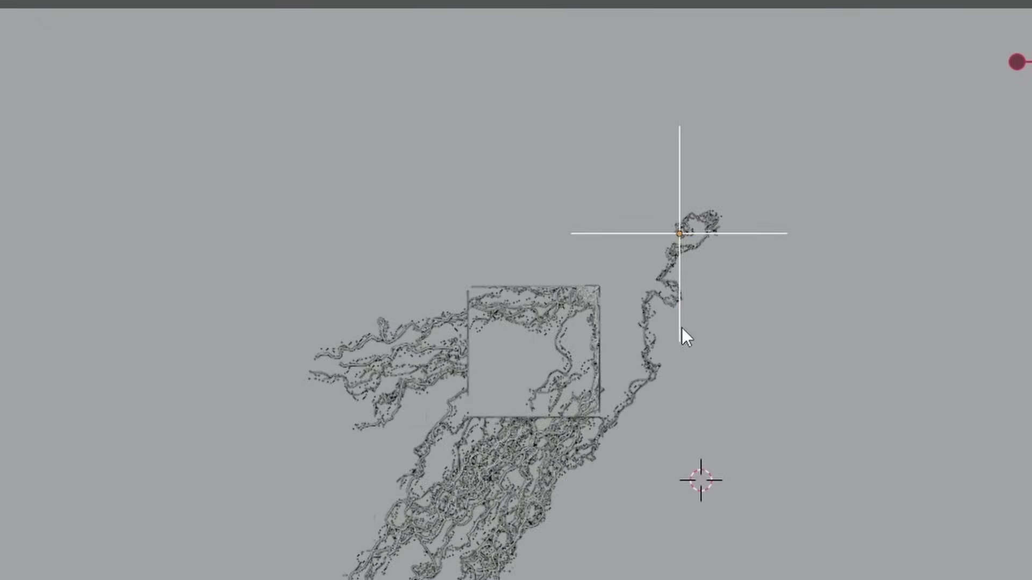
# Loop-cut the box and extrude its upper faces outward into a ledge.
pyautogui.moveTo(682, 327); pyautogui.dragTo(473, 309, button='middle')
pyautogui.scroll(3, 473, 308)
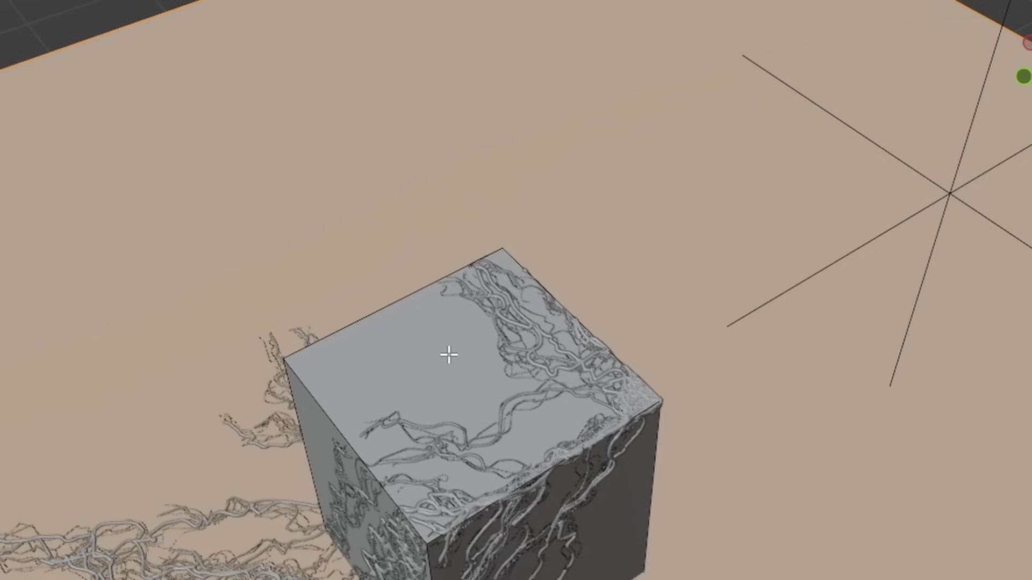
pyautogui.moveTo(450, 356); pyautogui.dragTo(450, 426, button='middle')
pyautogui.click(449, 426)
pyautogui.click(439, 344)
pyautogui.keyDown('alt'); pyautogui.click(521, 364); pyautogui.keyUp('alt')
pyautogui.press('e')
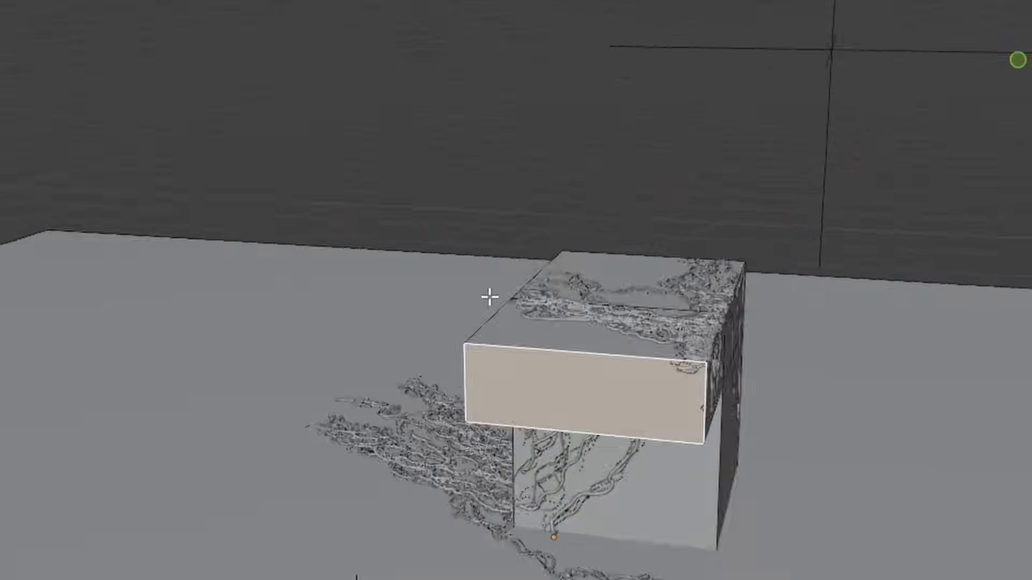
# Select the slab's side faces and add another loop cut across the top faces.
pyautogui.moveTo(489, 297); pyautogui.dragTo(634, 379, button='middle')
pyautogui.click(779, 318)
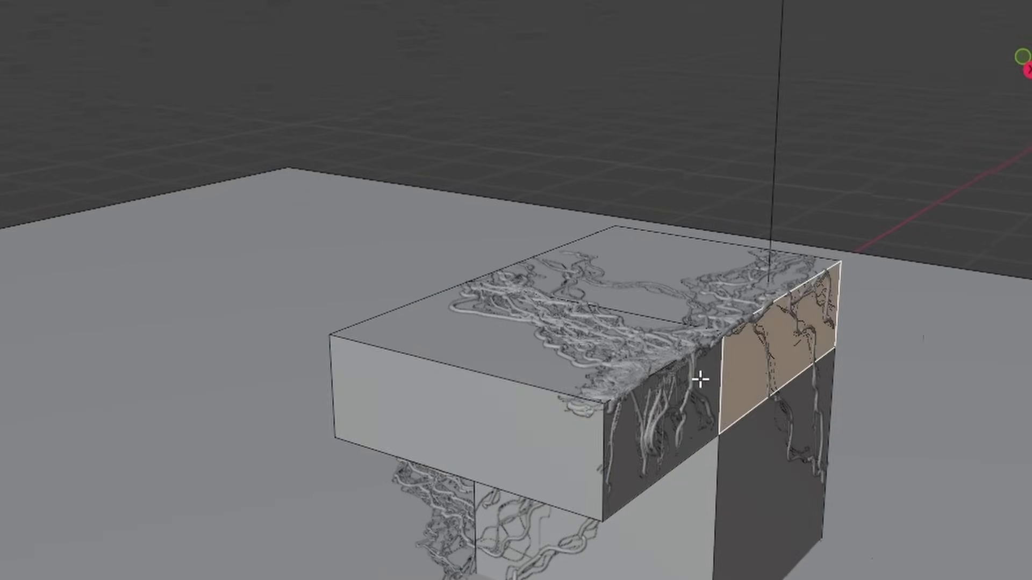
pyautogui.keyDown('shift'); pyautogui.click(669, 397); pyautogui.keyUp('shift')
pyautogui.moveTo(688, 436); pyautogui.dragTo(785, 458, button='middle')
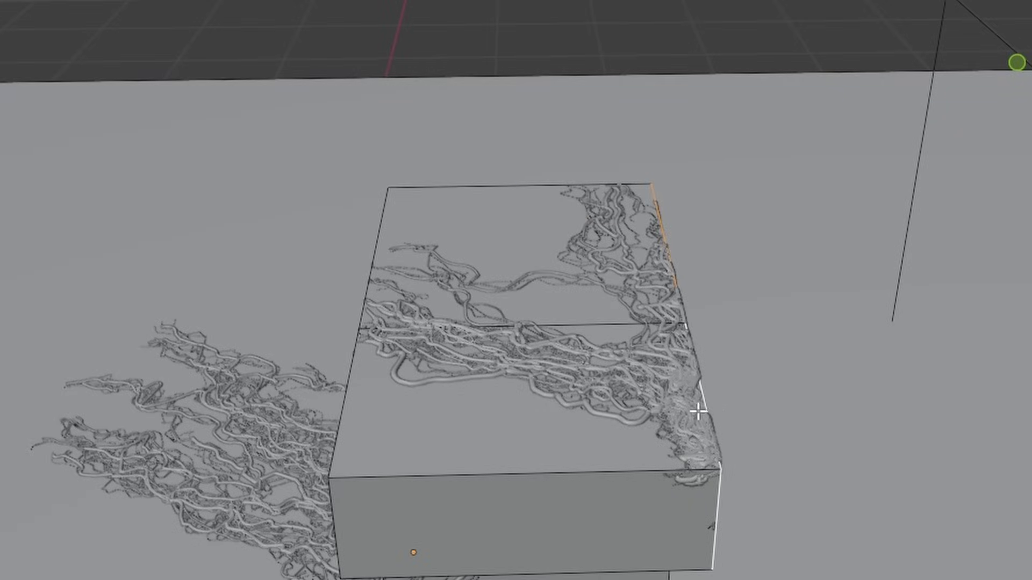
pyautogui.hotkey('ctrl', 'r')
pyautogui.click(622, 396)
pyautogui.keyDown('shift'); pyautogui.click(609, 334); pyautogui.keyUp('shift')
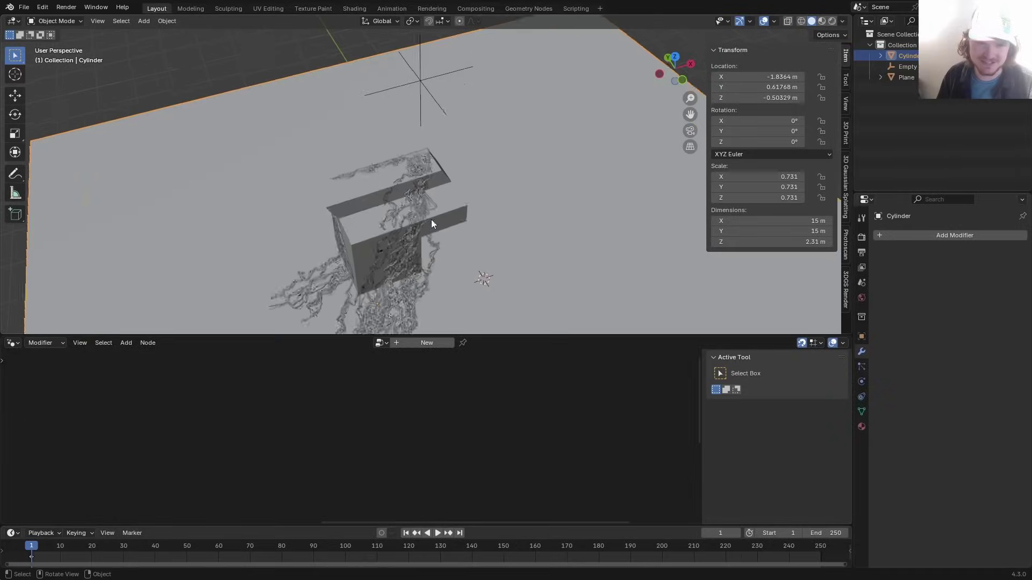